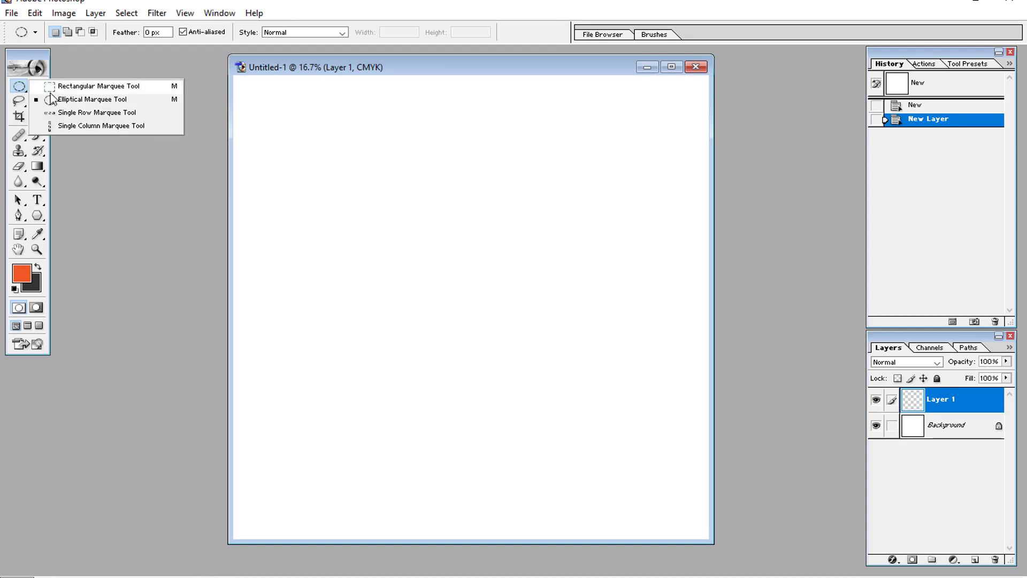
# Create an orange circle in the centre of the canvas on Layer 1 from a circular elliptical selection, keeping a single fill
pyautogui.click(105, 102)
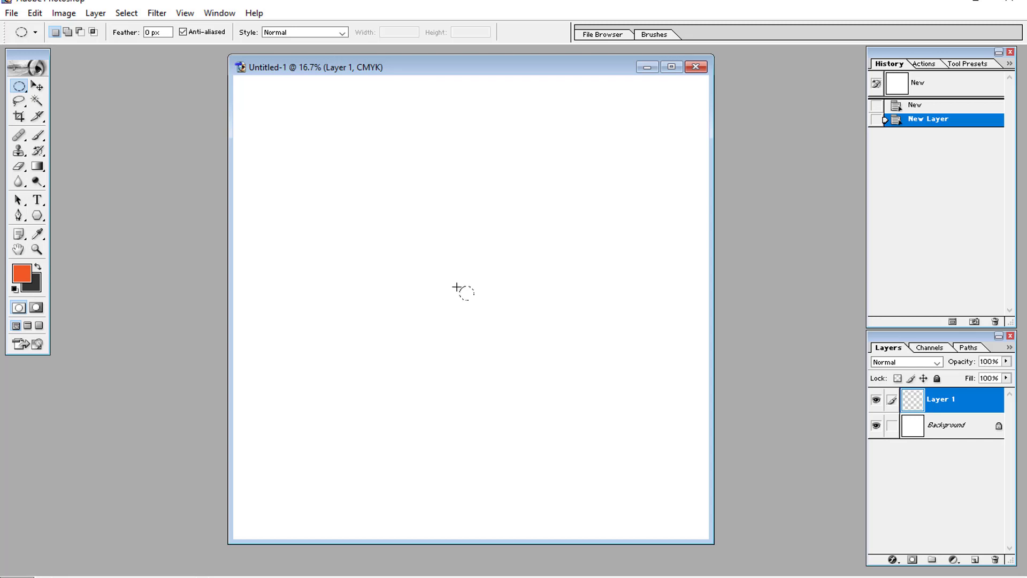
pyautogui.moveTo(411, 220); pyautogui.dragTo(279, 180)
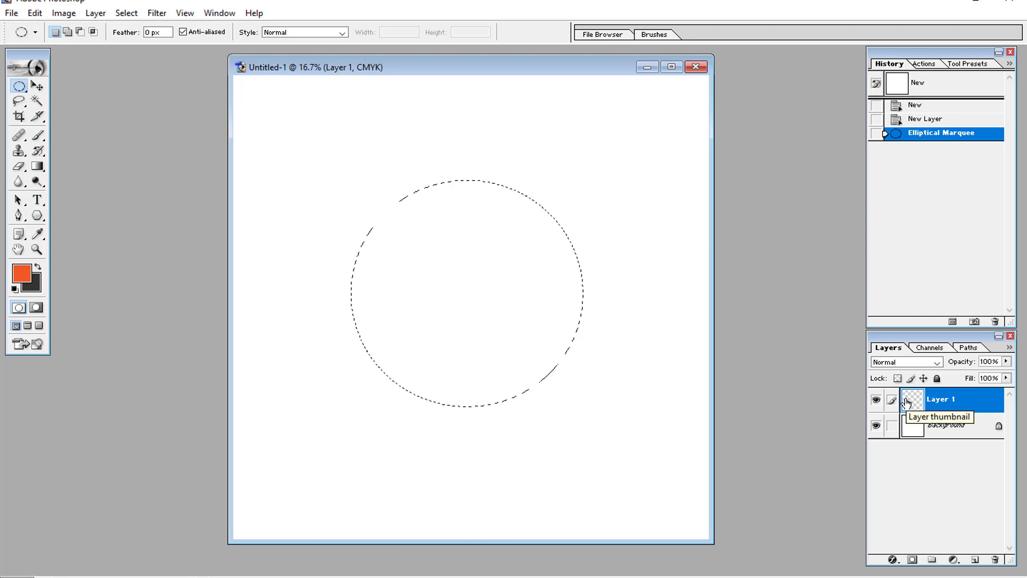
pyautogui.hotkey('alt', 'BackSpace')
pyautogui.hotkey('alt', 'BackSpace')
pyautogui.hotkey('alt', 'BackSpace')
pyautogui.hotkey('alt', 'BackSpace')
pyautogui.hotkey('alt', 'BackSpace')
pyautogui.hotkey('alt', 'BackSpace')
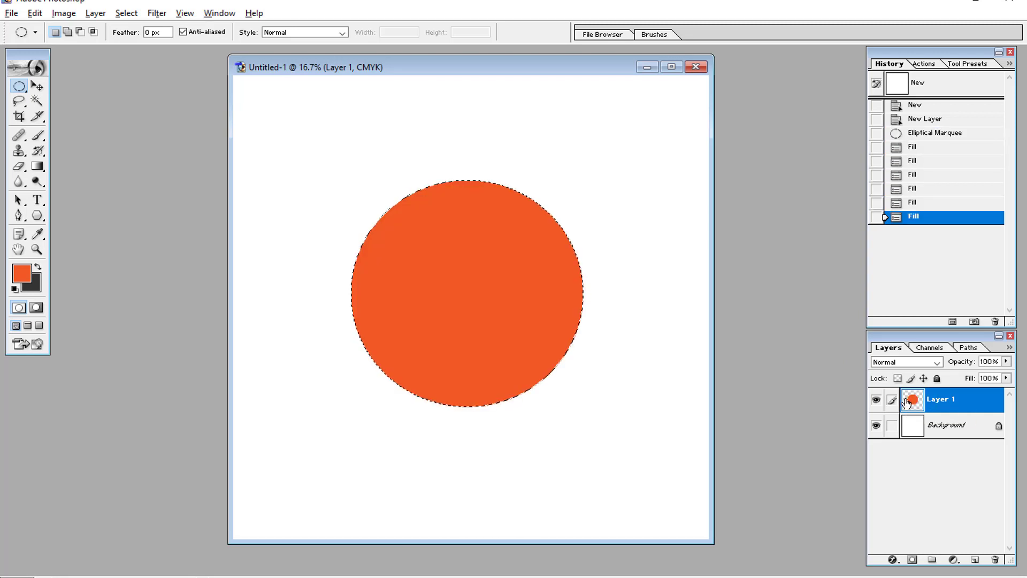
pyautogui.click(917, 150)
pyautogui.hotkey('ctrl', 'd')
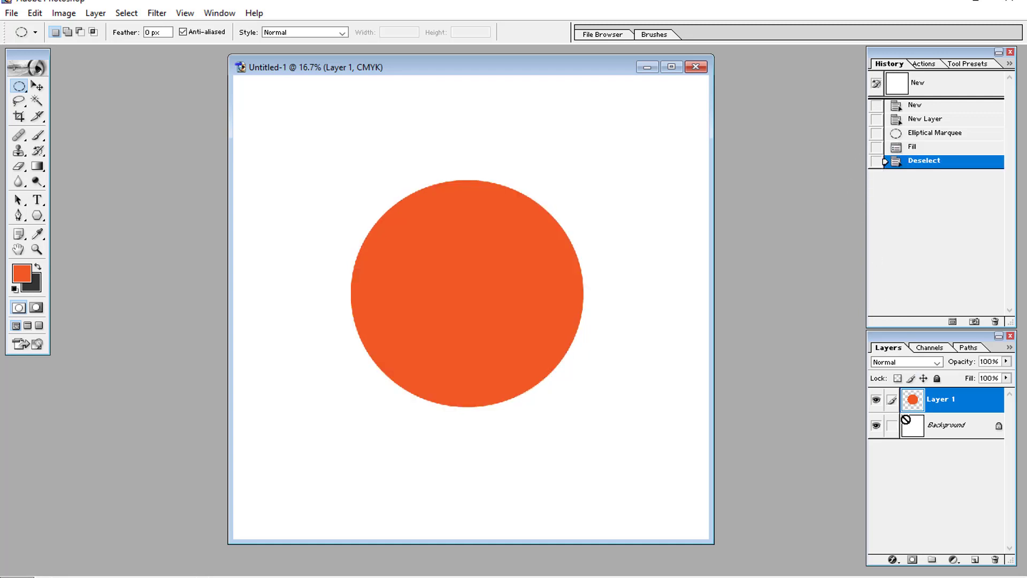
# Duplicate the circle layer, load the copy's outline as a selection and scale it about its centre to about 66.6%
pyautogui.hotkey('ctrl', 'j')
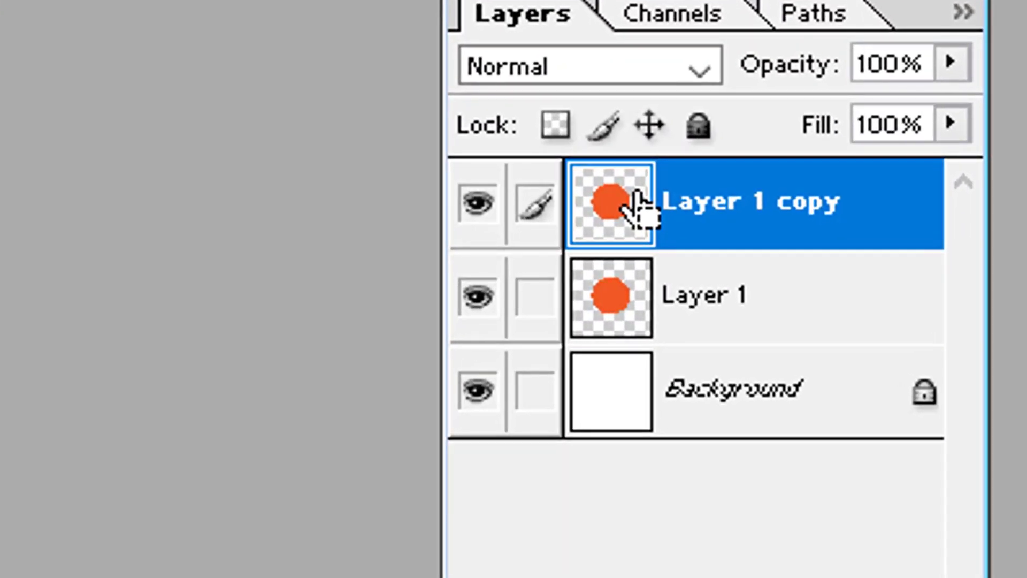
pyautogui.keyDown('ctrl'); pyautogui.click(637, 193); pyautogui.keyUp('ctrl')
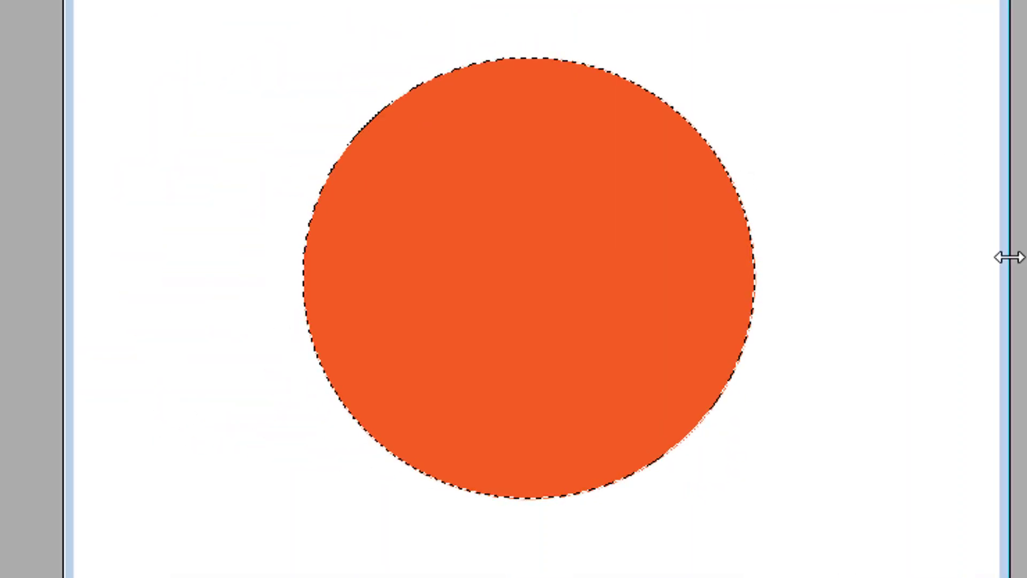
pyautogui.hotkey('ctrl', 't')
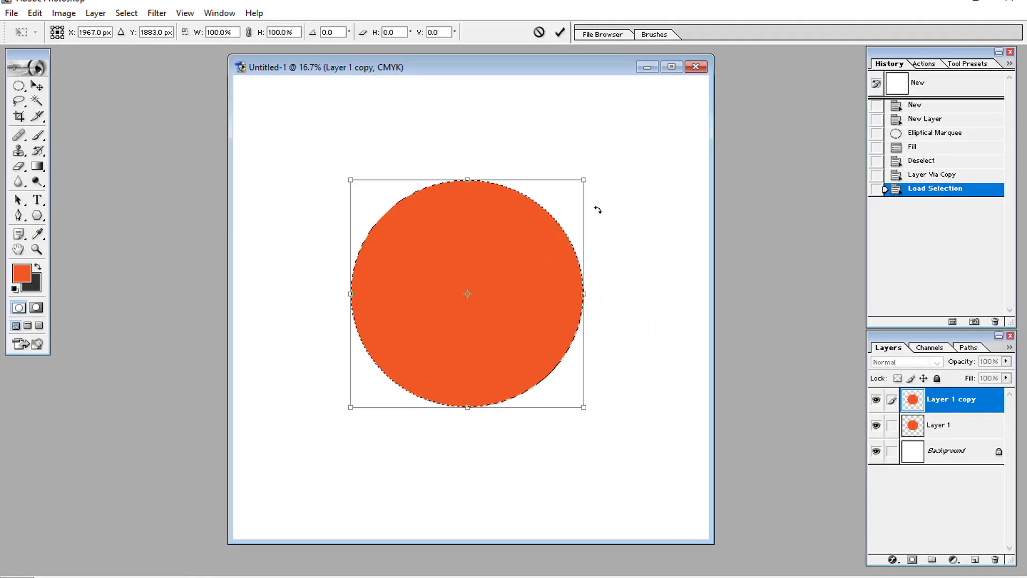
pyautogui.moveTo(584, 180); pyautogui.dragTo(542, 216)
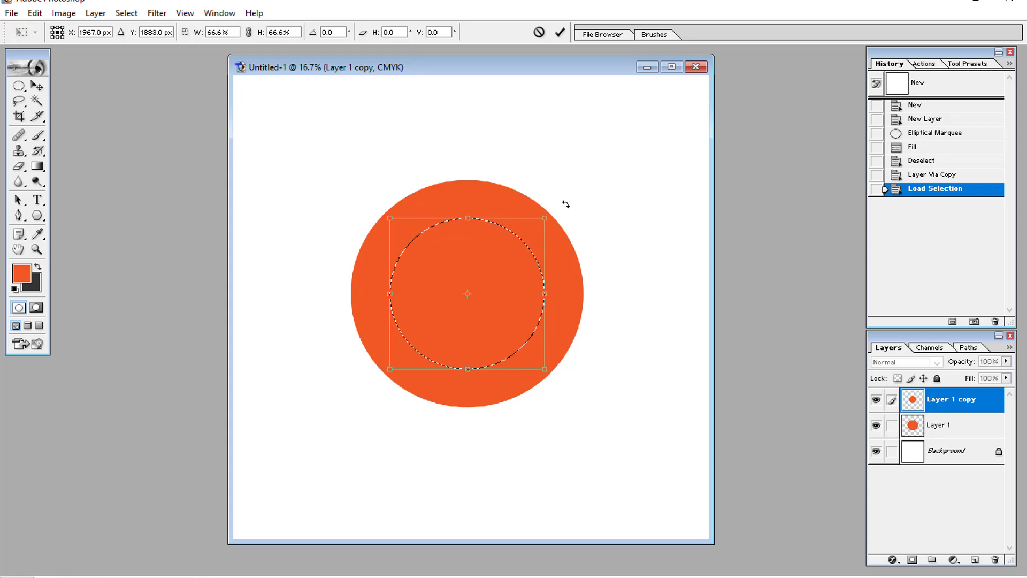
pyautogui.hotkey('ctrl', '+')
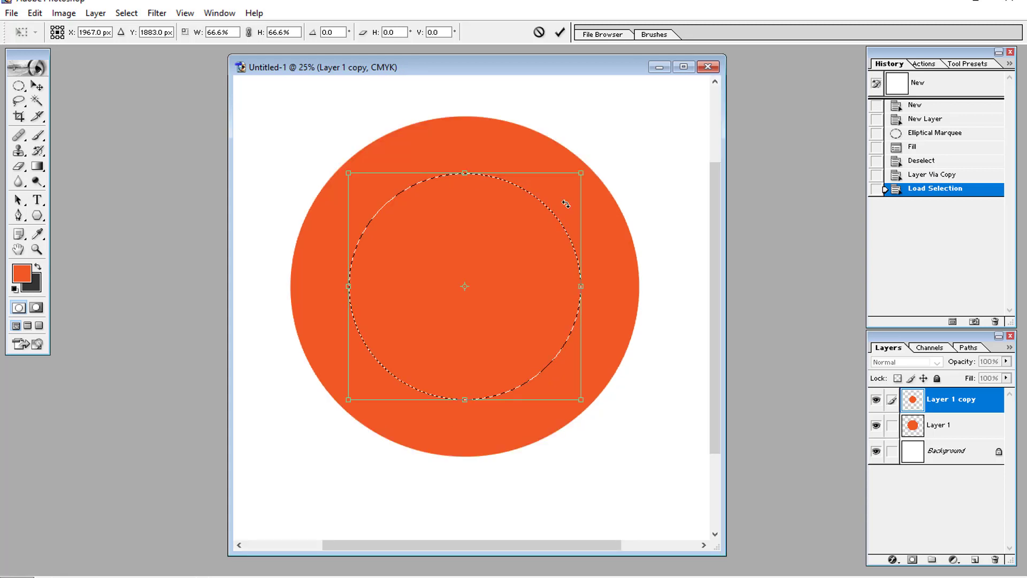
pyautogui.click(683, 67)
pyautogui.hotkey('ctrl', '+')
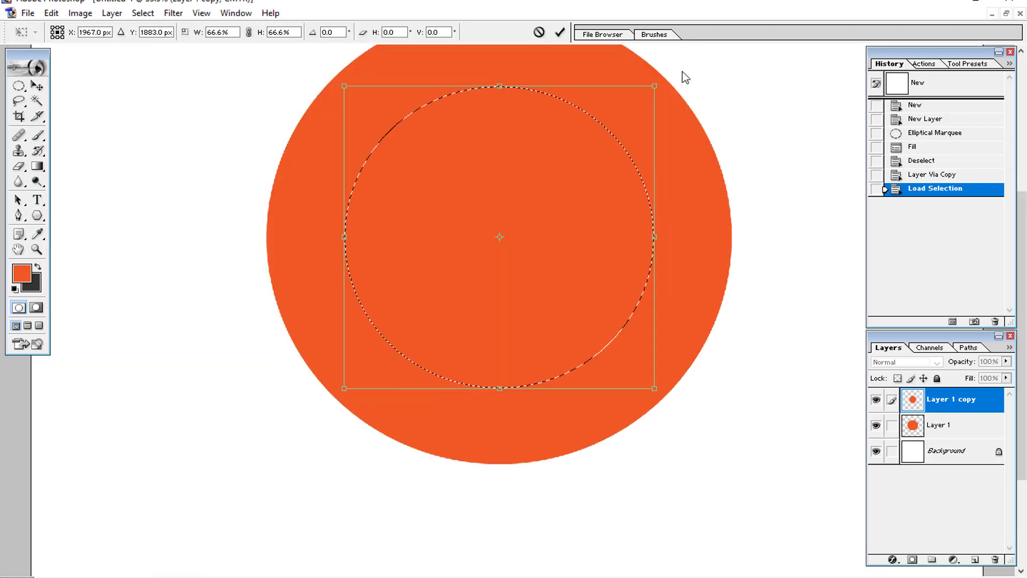
pyautogui.moveTo(772, 163); pyautogui.dragTo(772, 232)
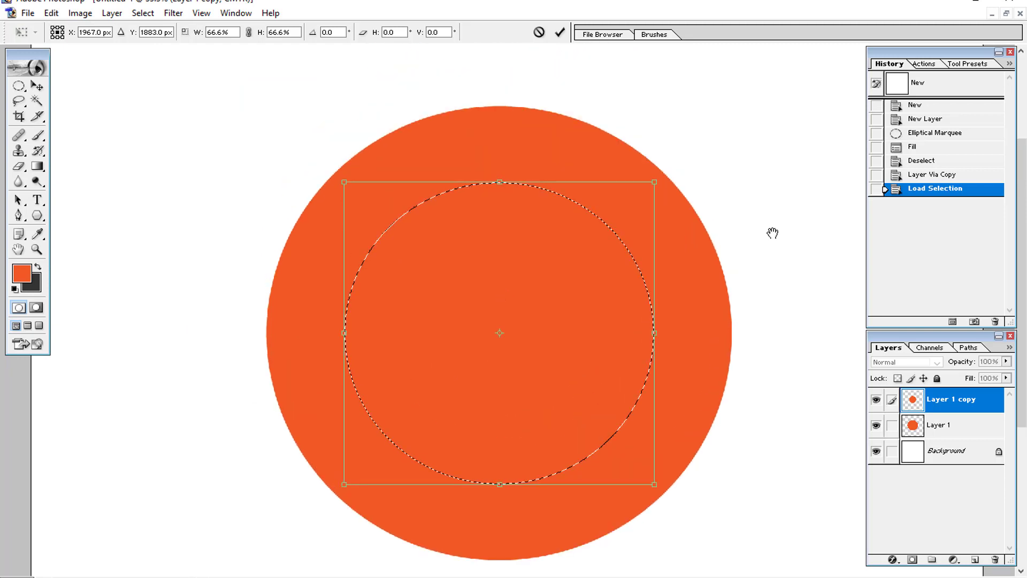
pyautogui.press('Return')
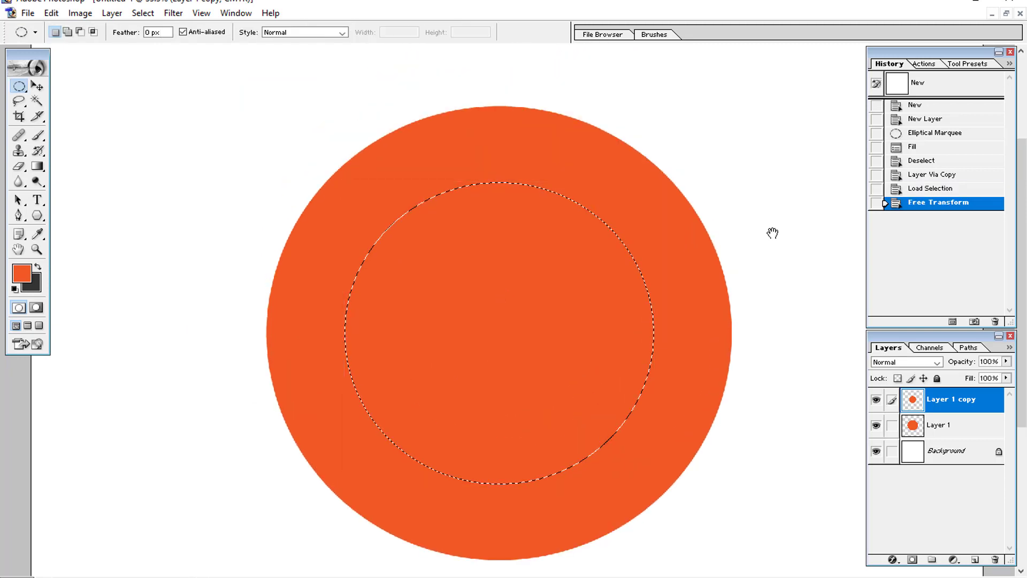
# Cut the smaller circle's shape out of Layer 1 and delete Layer 1 copy to leave an orange ring
pyautogui.click(937, 431)
pyautogui.hotkey('ctrl', 'x')
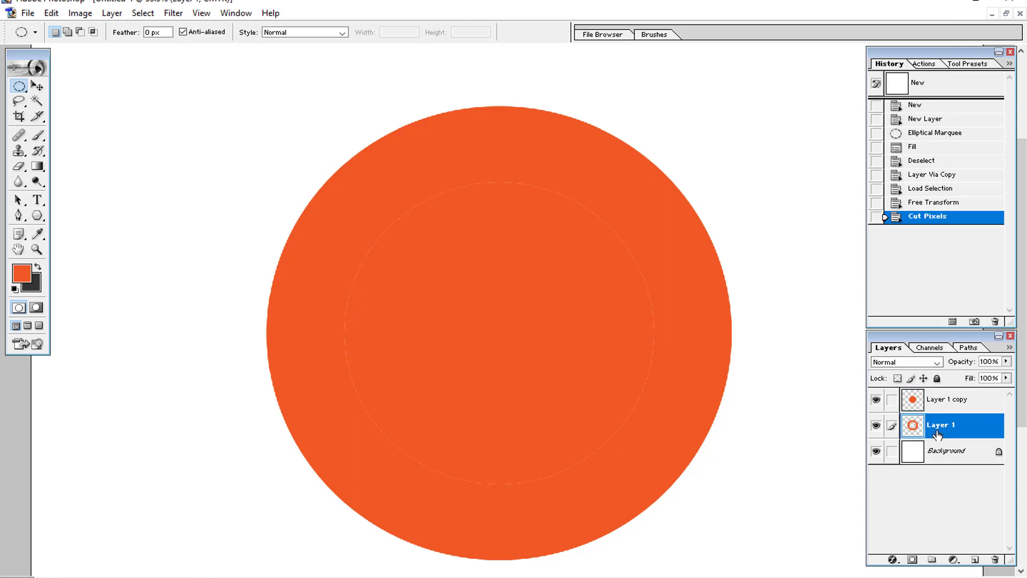
pyautogui.moveTo(914, 404); pyautogui.dragTo(997, 558)
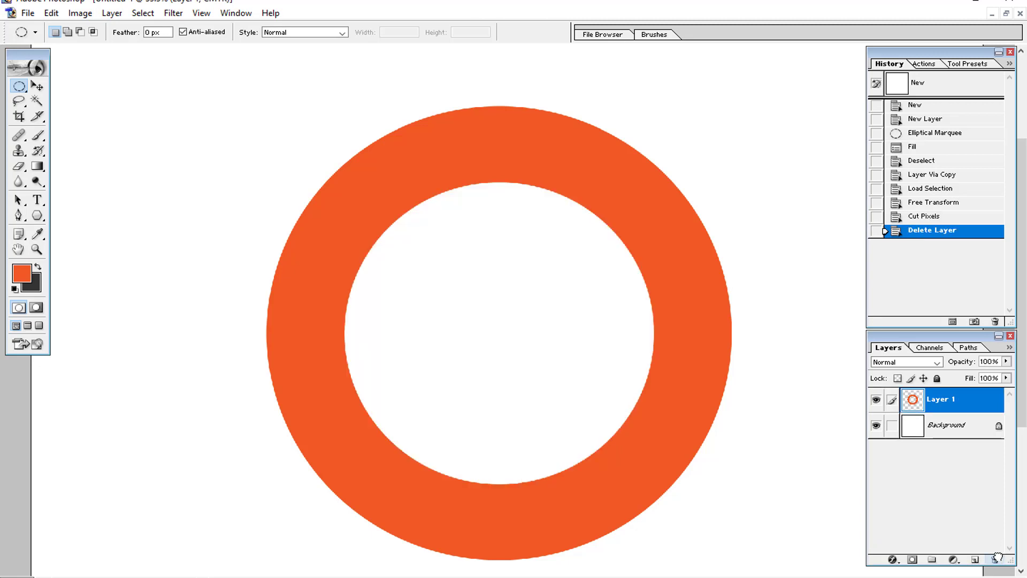
# Move the ring slightly upward on the canvas and duplicate its layer
pyautogui.hotkey('ctrl', '0')
pyautogui.press('v')
pyautogui.moveTo(548, 406); pyautogui.dragTo(544, 374)
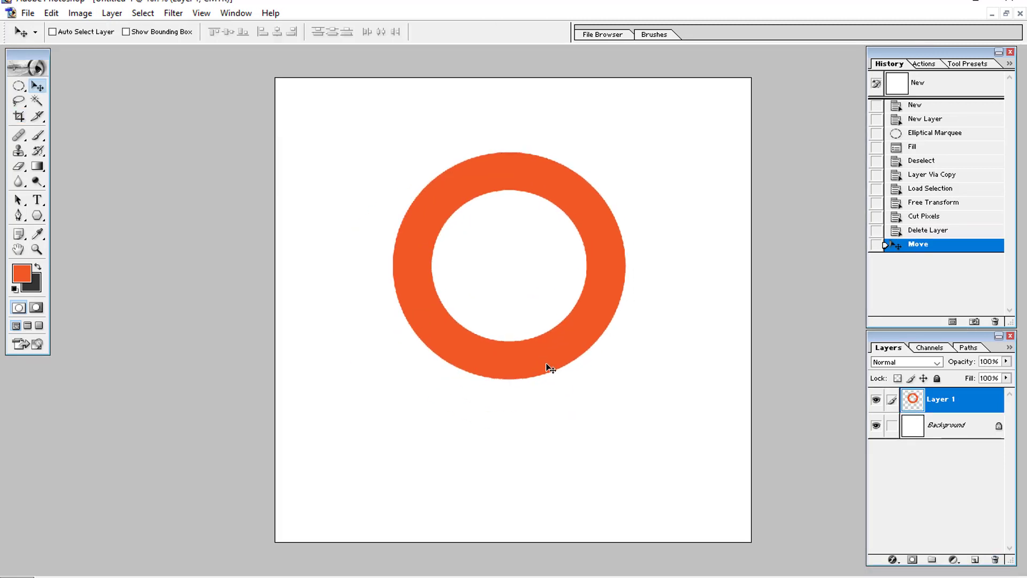
pyautogui.hotkey('ctrl', 'j')
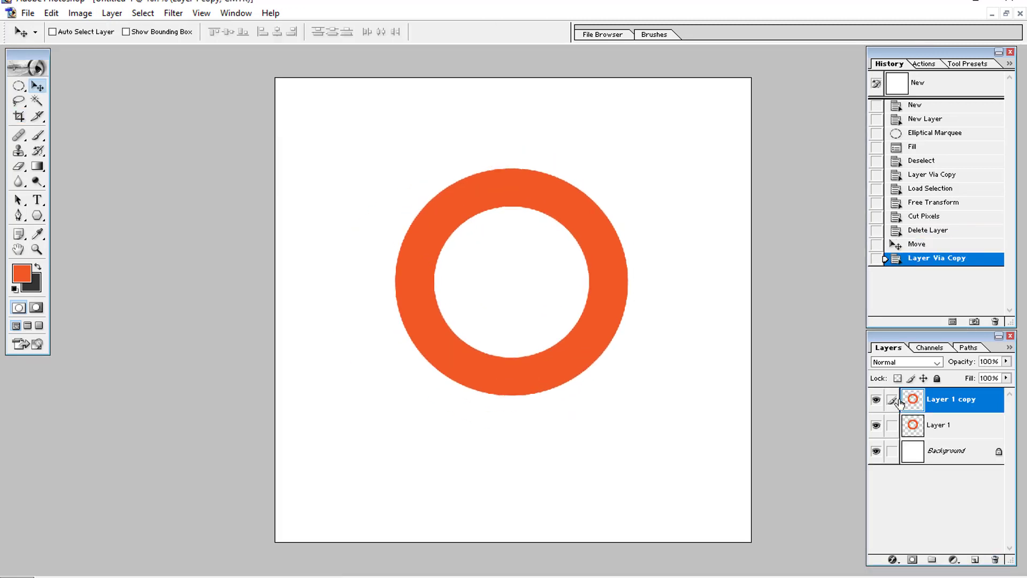
pyautogui.moveTo(607, 303); pyautogui.dragTo(522, 319)
pyautogui.hotkey('ctrl', 'z')
pyautogui.hotkey('ctrl', 't')
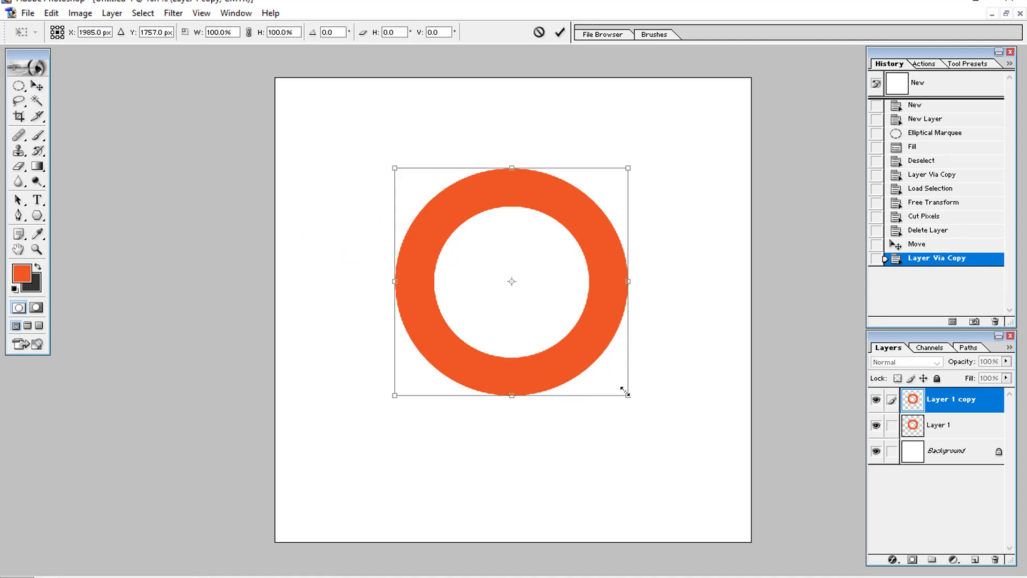
pyautogui.click(558, 32)
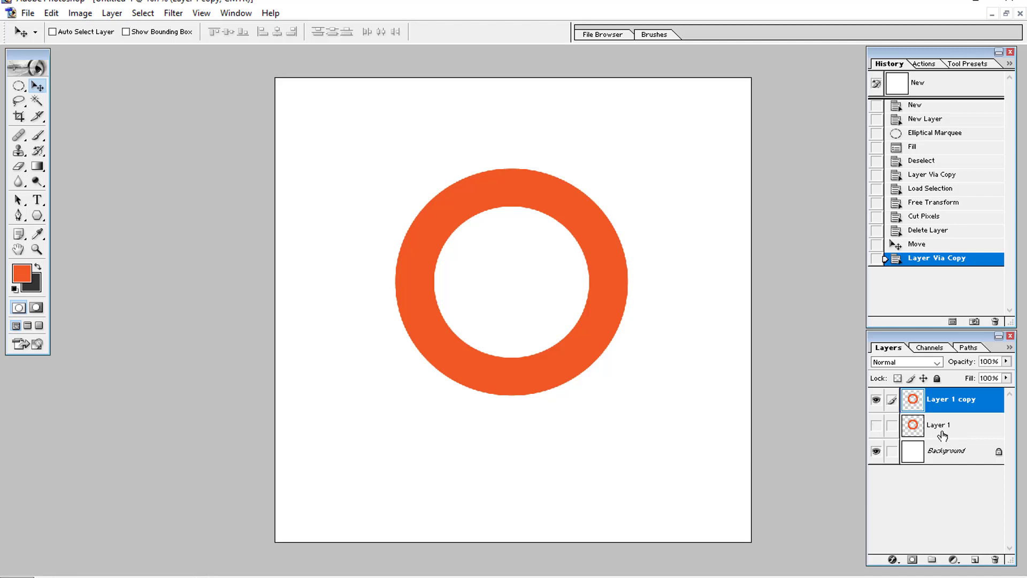
# Hide the original ring on Layer 1 and make another duplicate of Layer 1 copy
pyautogui.hotkey('ctrl', 'j')
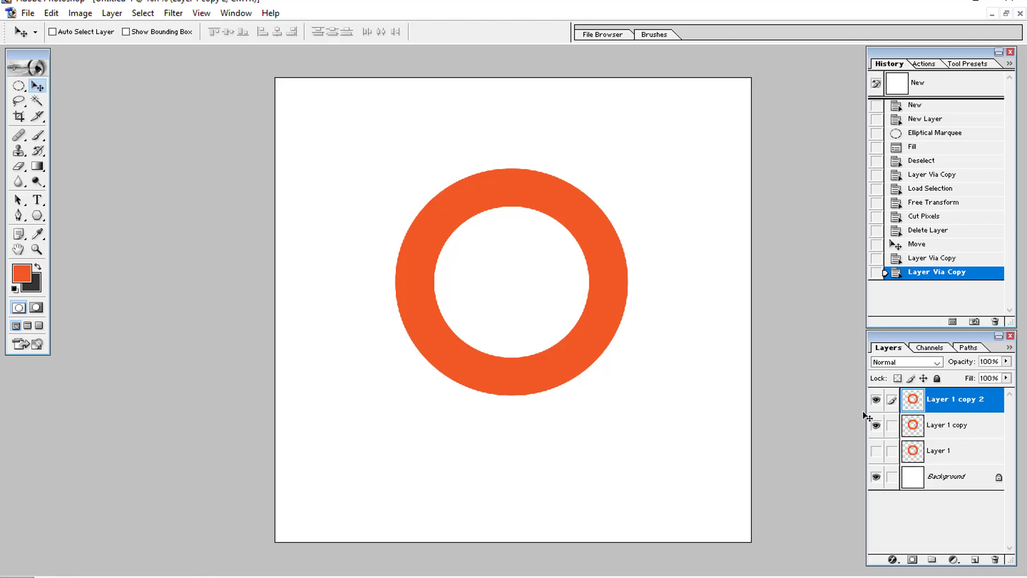
pyautogui.hotkey('ctrl', 't')
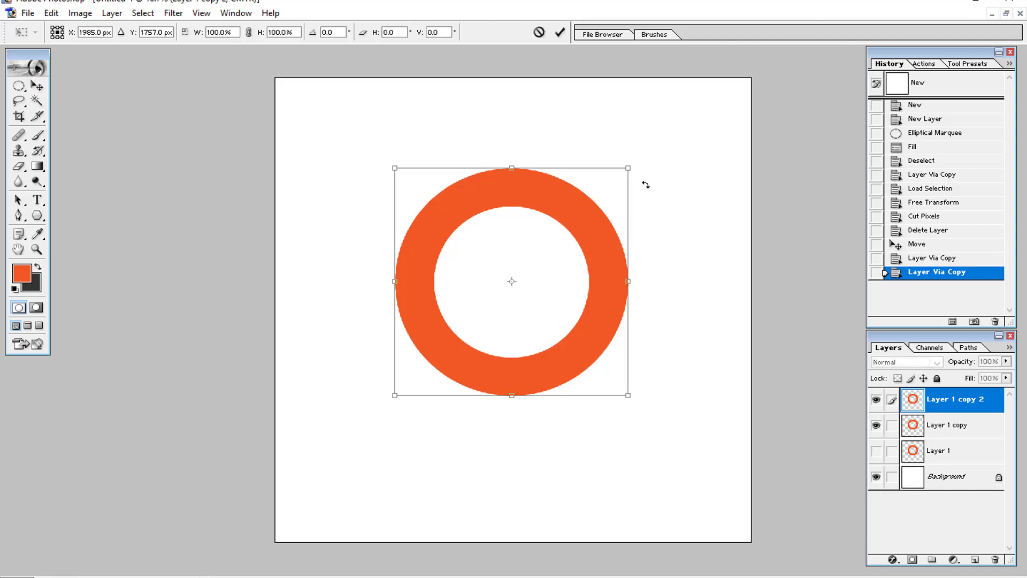
pyautogui.moveTo(628, 168); pyautogui.dragTo(617, 179)
pyautogui.click(539, 32)
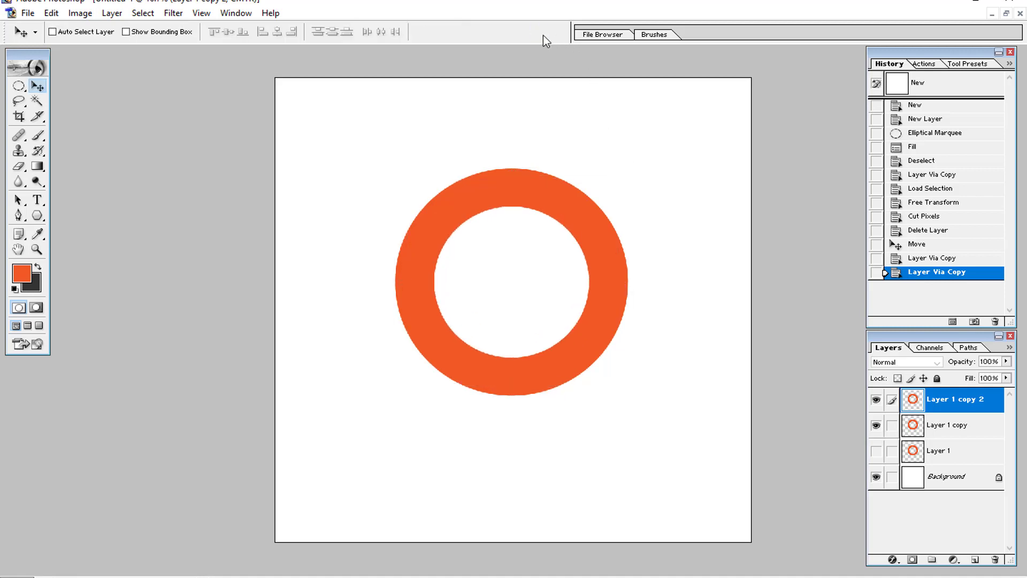
# Load the outline of Layer 1 copy 2 as a selection and scale its ring about the centre to about 91.7%
pyautogui.keyDown('ctrl'); pyautogui.click(915, 402); pyautogui.keyUp('ctrl')
pyautogui.hotkey('ctrl', 't')
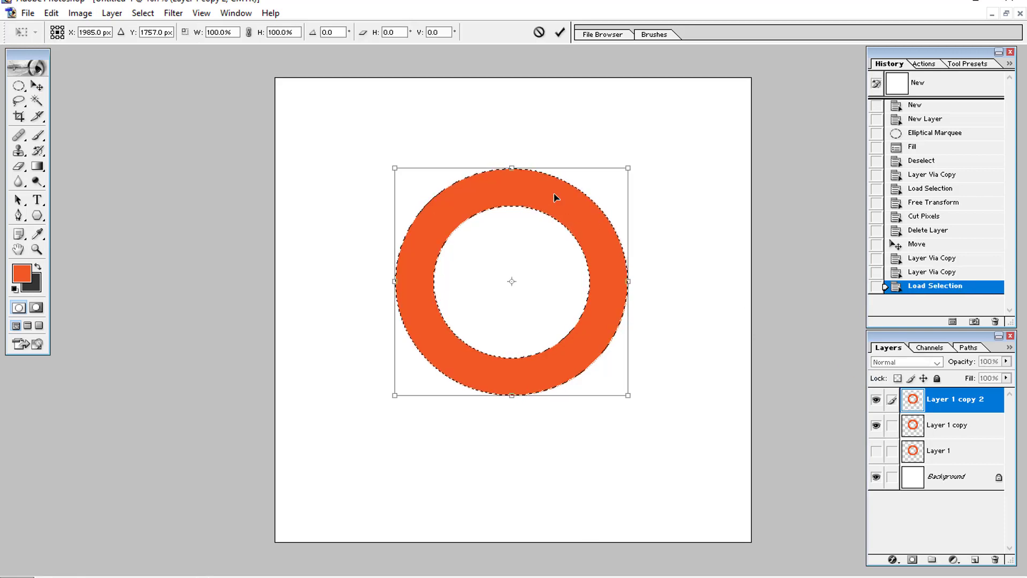
pyautogui.moveTo(625, 167)
pyautogui.mouseDown()
pyautogui.moveTo(611, 180)
pyautogui.moveTo(619, 176)
pyautogui.mouseUp()
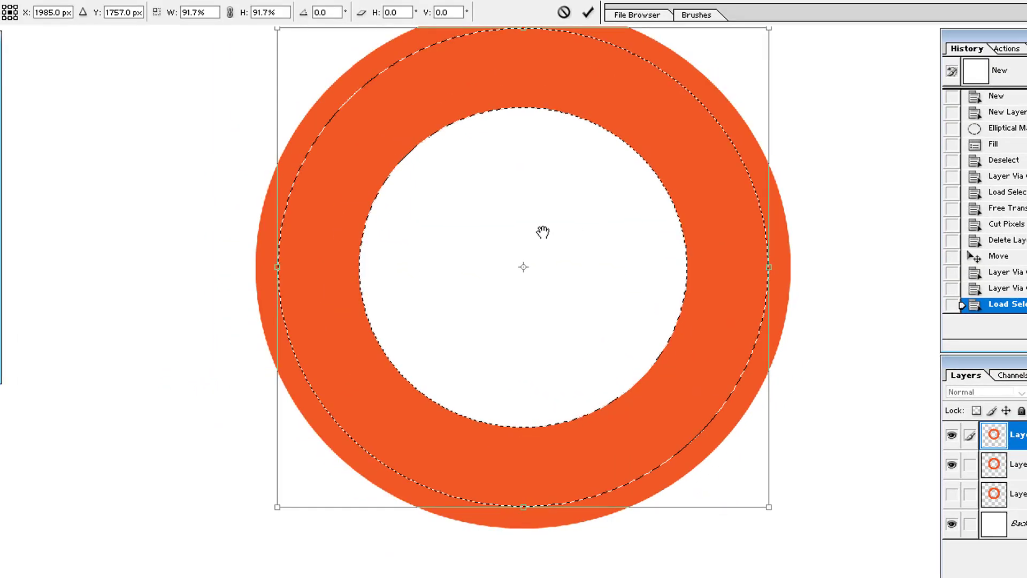
pyautogui.moveTo(543, 232); pyautogui.dragTo(460, 239)
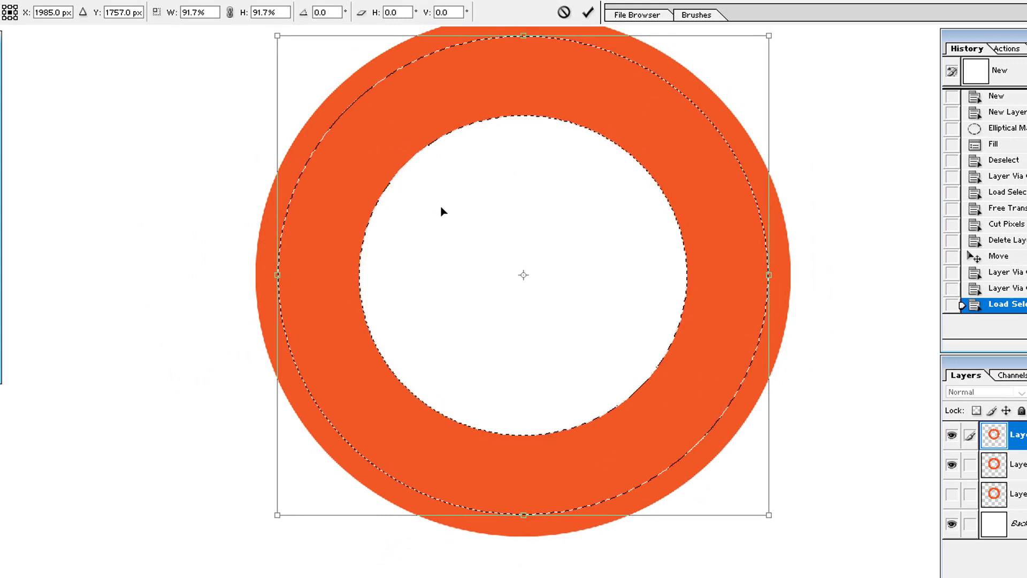
# Link the width and height, set the top ring's scale to exactly 90%, apply the transformation and deselect
pyautogui.click(278, 13)
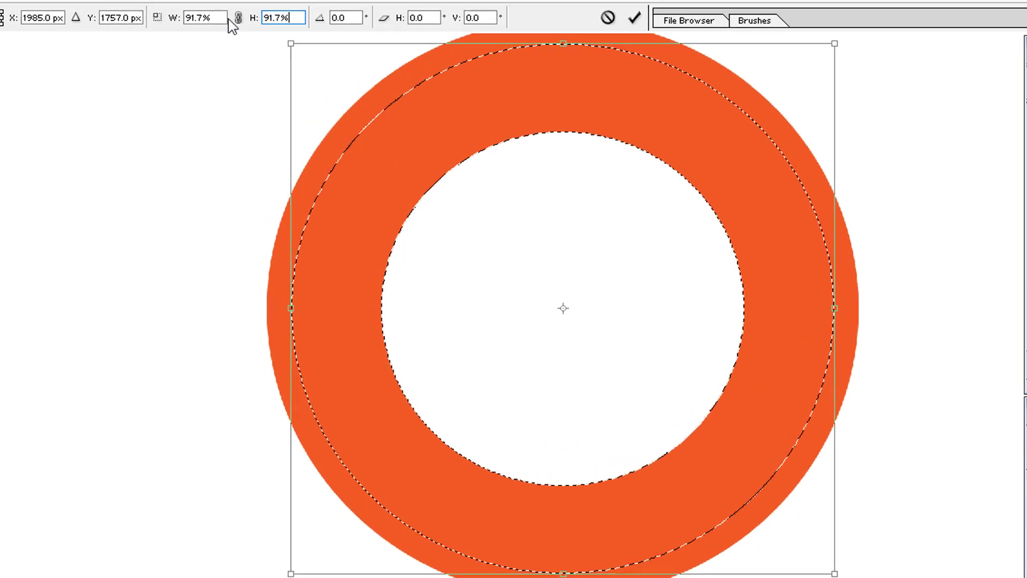
pyautogui.click(238, 18)
pyautogui.doubleClick(293, 21)
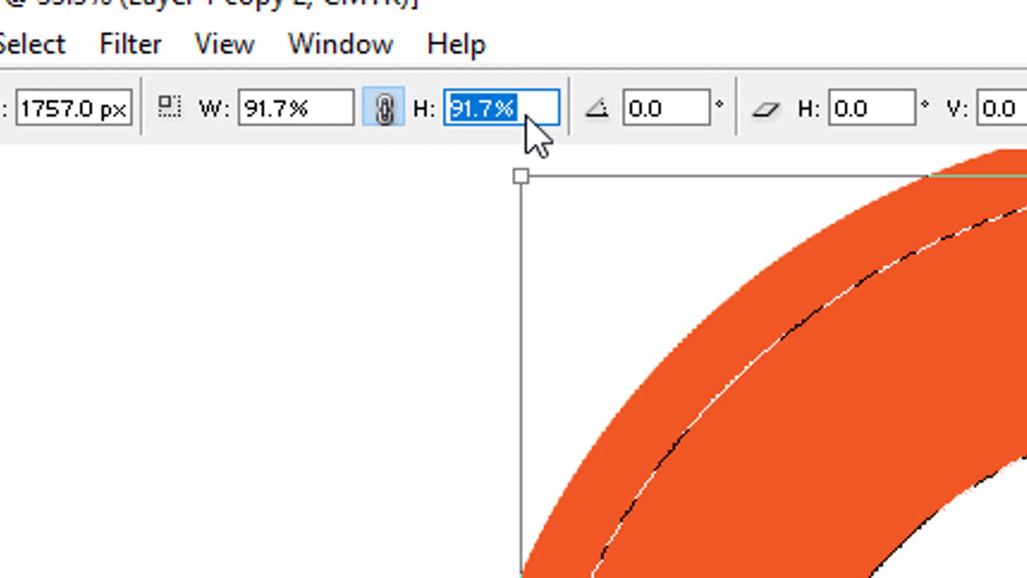
pyautogui.write('+90')
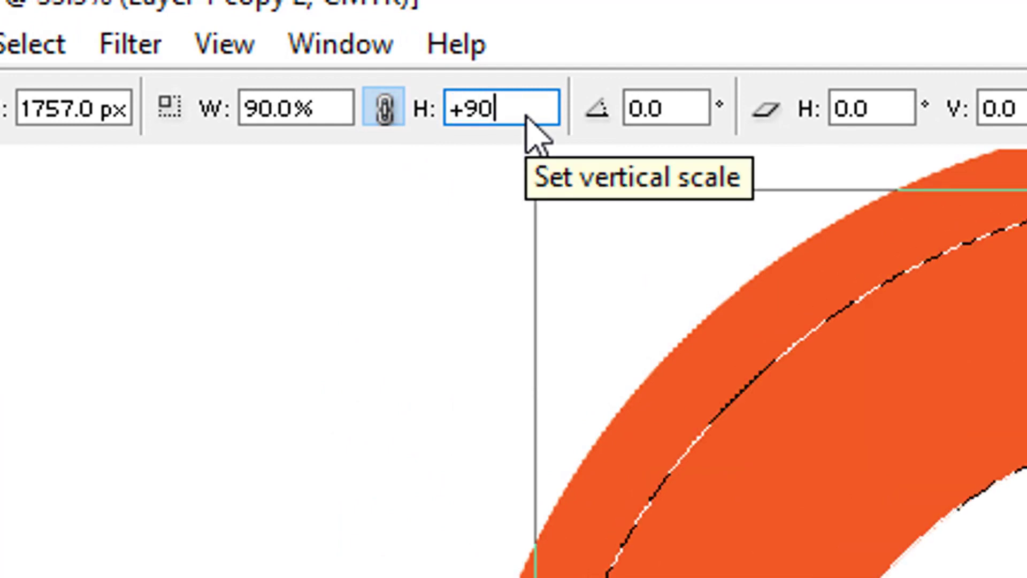
pyautogui.press('Left')
pyautogui.press('Left')
pyautogui.press('BackSpace')
pyautogui.write('%')
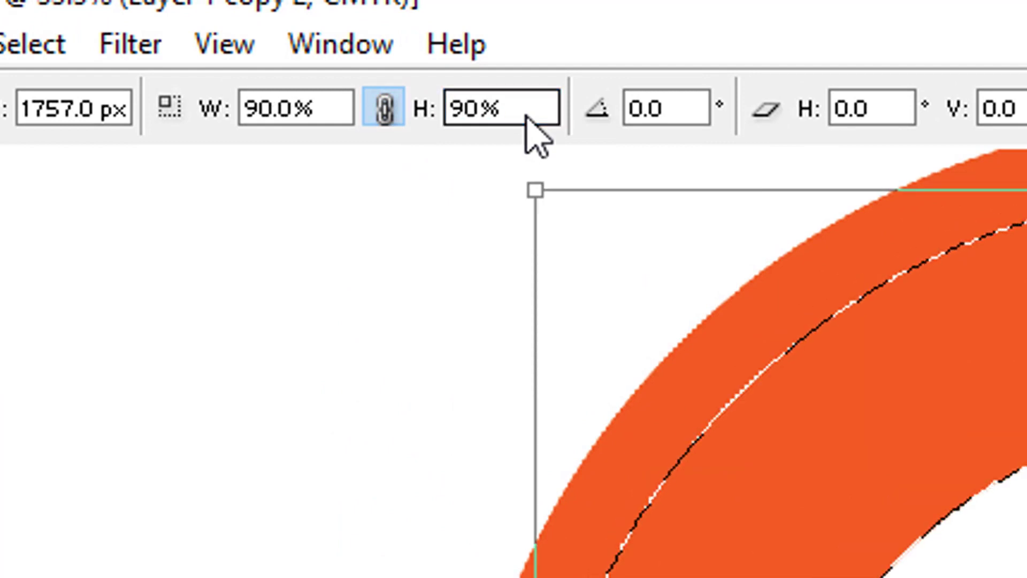
pyautogui.press('Return')
pyautogui.press('Return')
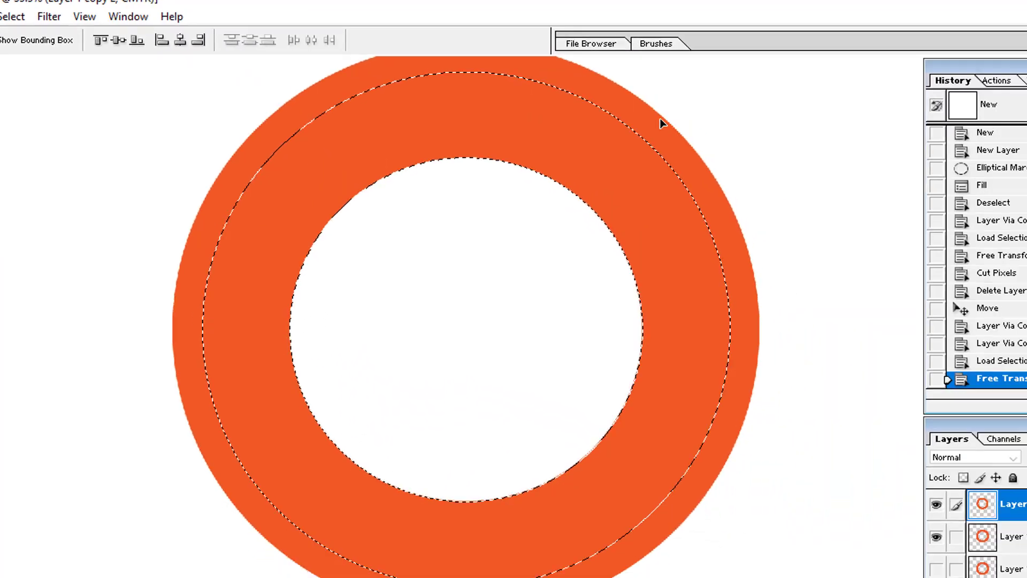
pyautogui.hotkey('ctrl', 'd')
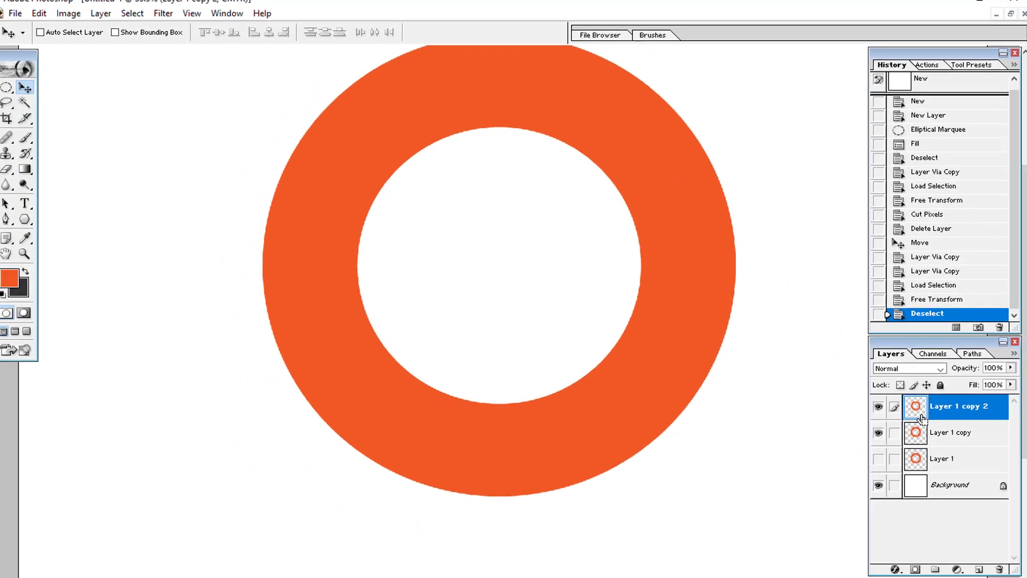
# Cut the 90% ring's shape out of Layer 1 copy and delete Layer 1 copy 2 to leave a thin outer ring
pyautogui.keyDown('ctrl'); pyautogui.click(917, 438); pyautogui.keyUp('ctrl')
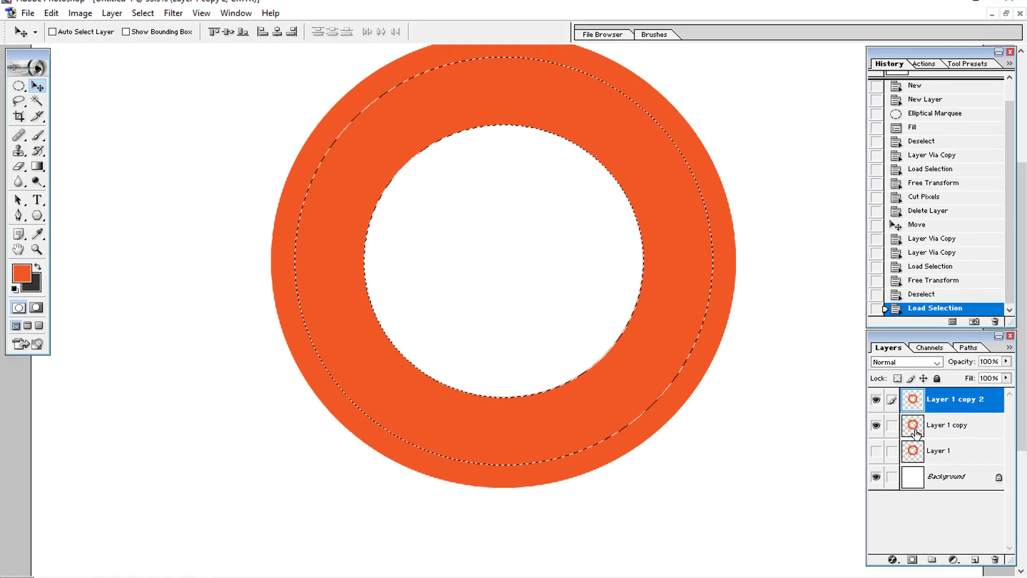
pyautogui.click(914, 433)
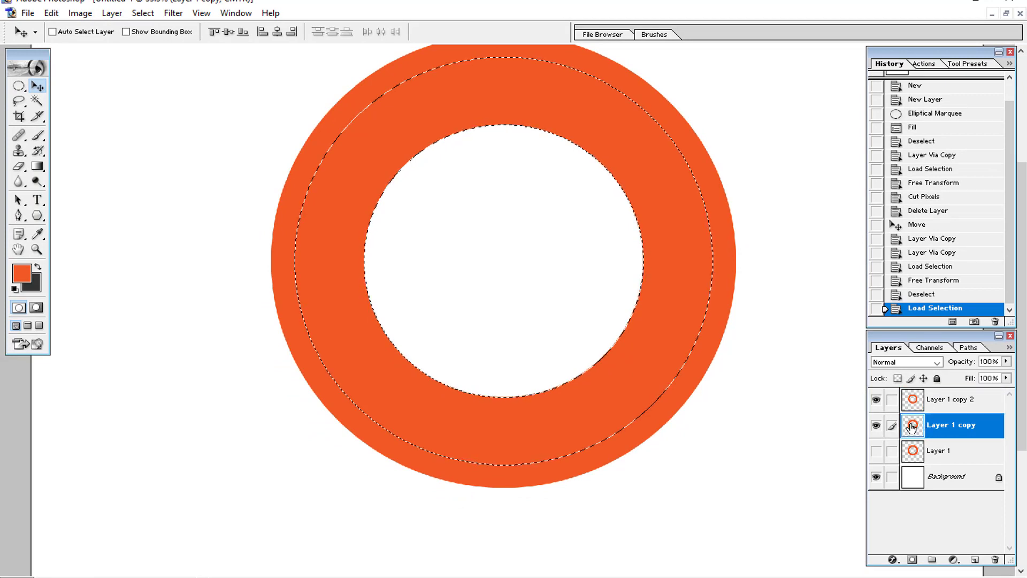
pyautogui.hotkey('ctrl', 'x')
pyautogui.click(876, 402)
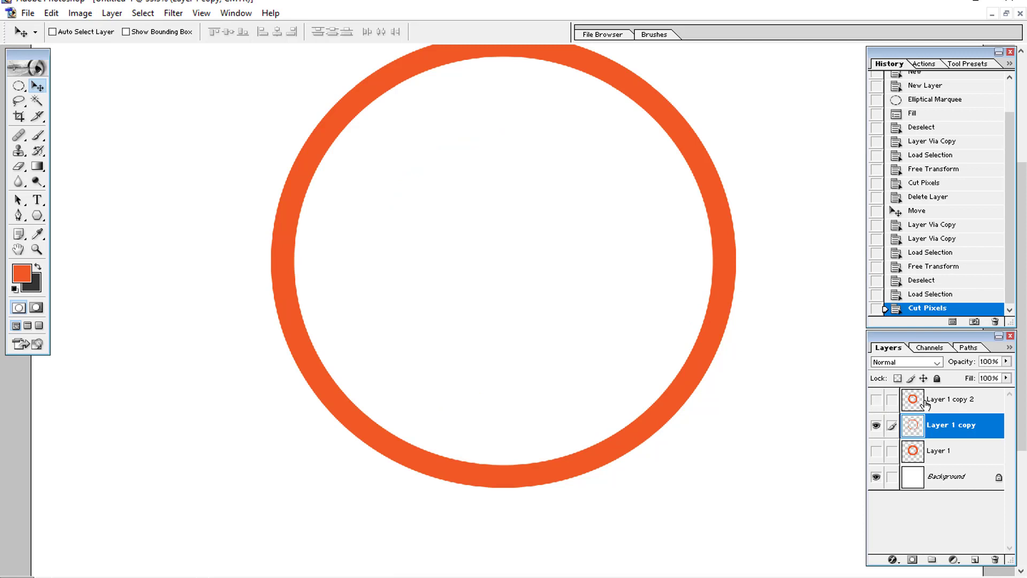
pyautogui.moveTo(927, 403); pyautogui.dragTo(994, 559)
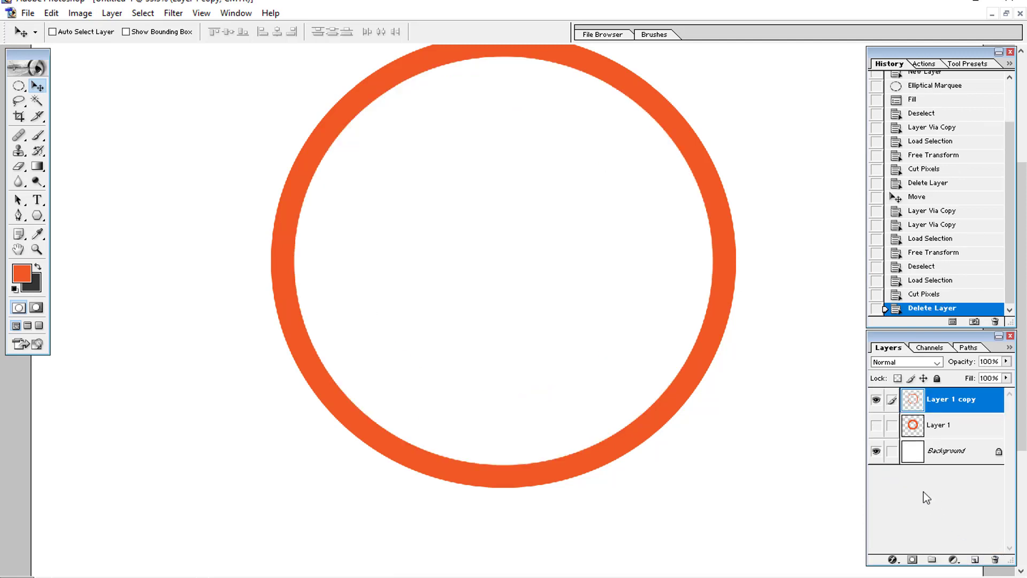
# Show the original thick ring on Layer 1 again beneath the thin outer ring
pyautogui.click(876, 426)
pyautogui.hotkey('ctrl', '-')
pyautogui.hotkey('ctrl', '-')
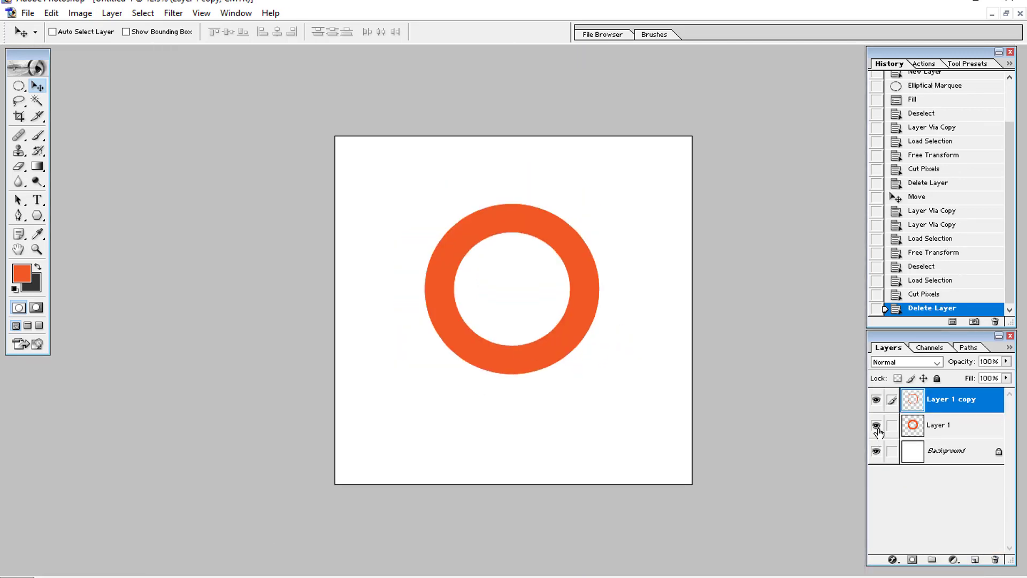
# Skew the thin ring on Layer 1 copy horizontally about its centre to about -44.5°, forming a tilted orbit around the thick ring
pyautogui.click(877, 399)
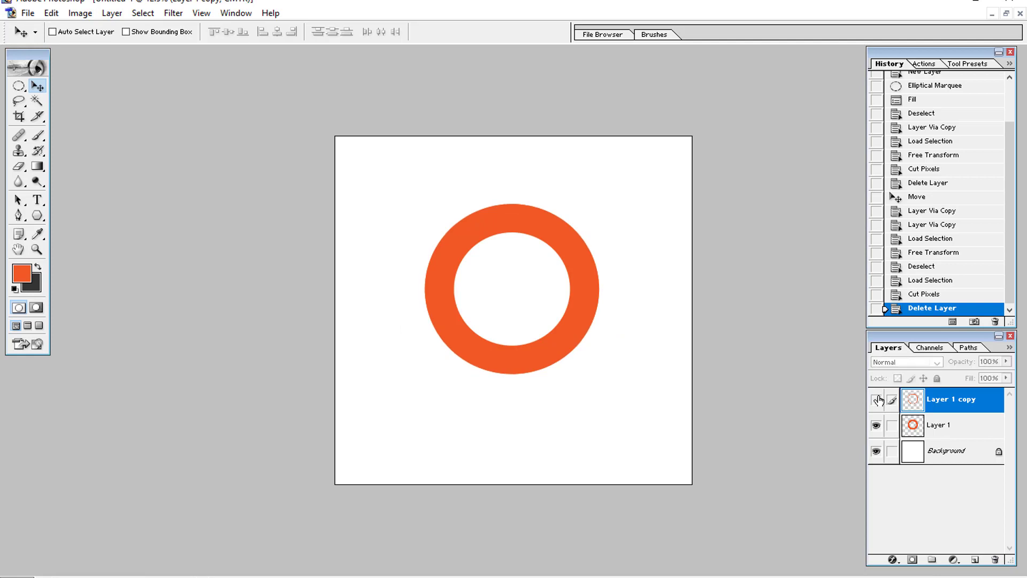
pyautogui.click(877, 399)
pyautogui.hotkey('ctrl', 't')
pyautogui.hotkey('ctrl', '+')
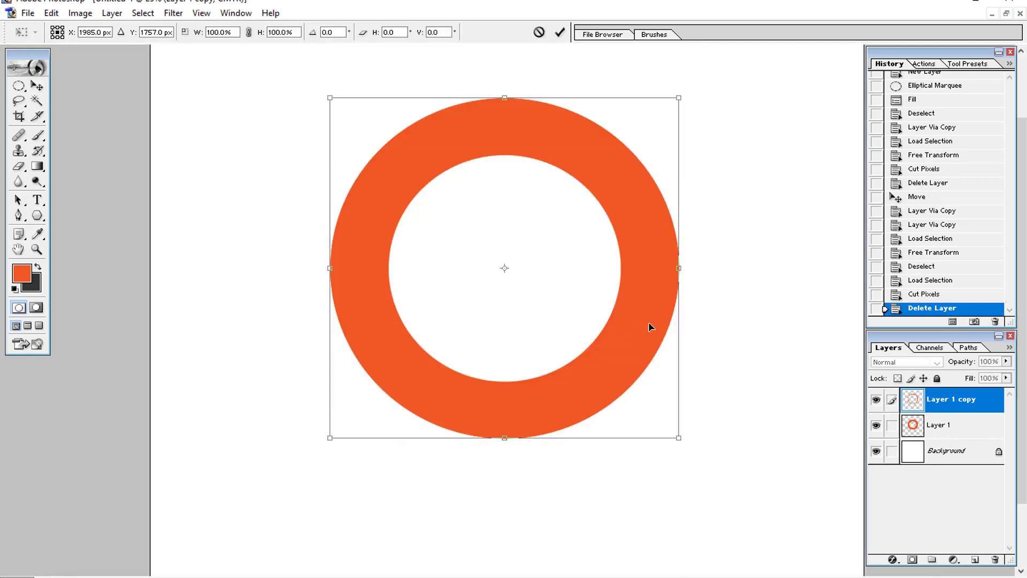
pyautogui.rightClick(650, 327)
pyautogui.click(710, 381)
pyautogui.moveTo(505, 99); pyautogui.dragTo(678, 113)
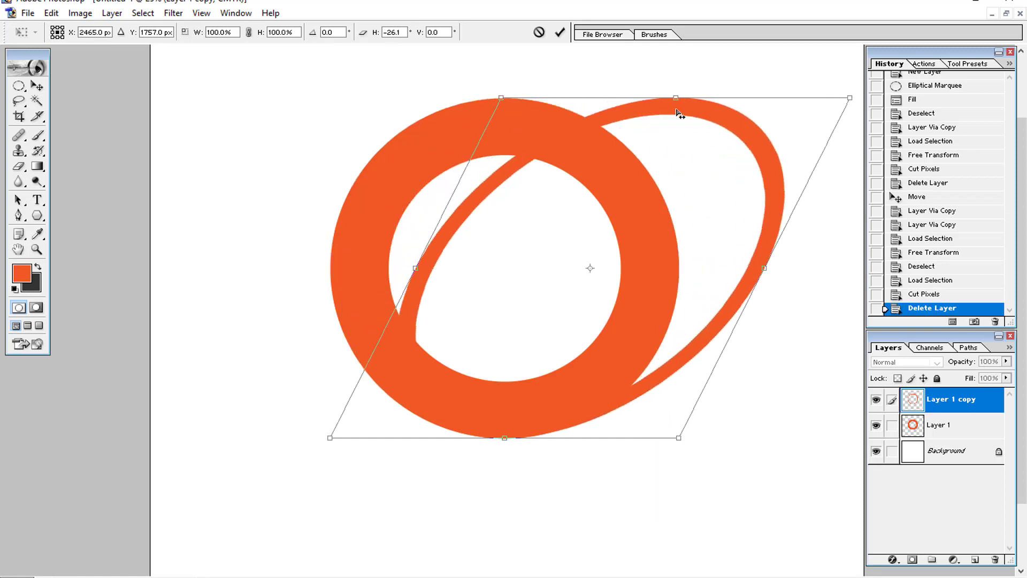
pyautogui.moveTo(507, 438); pyautogui.dragTo(327, 415)
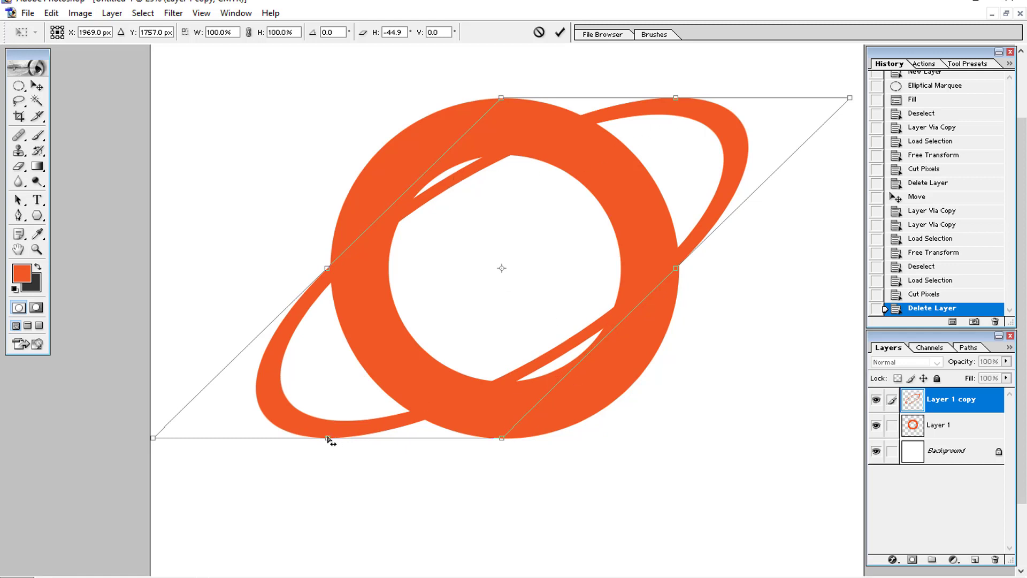
pyautogui.moveTo(327, 437); pyautogui.dragTo(333, 437)
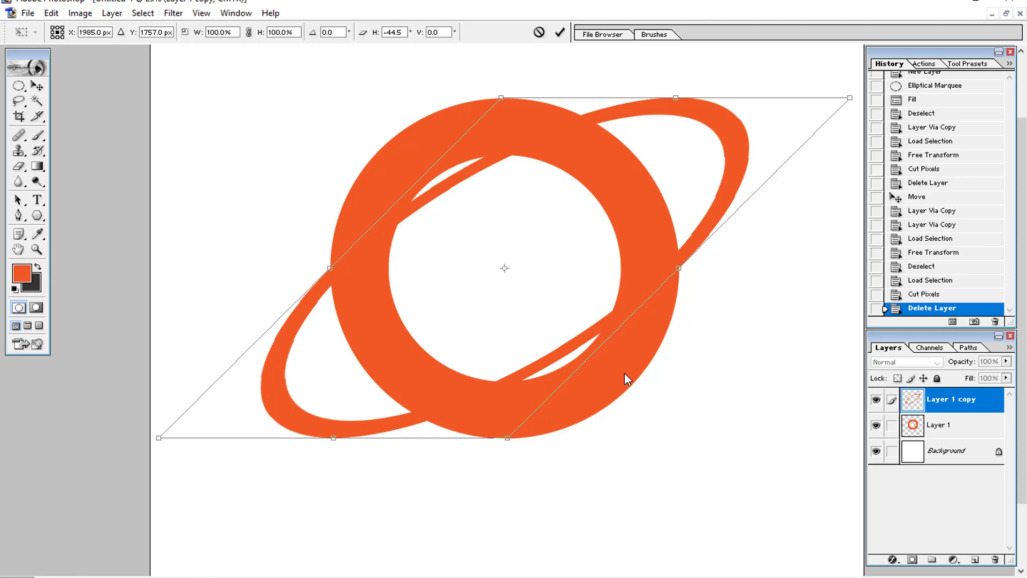
# Scale the skewed thin ring about its centre to 88% width and height and apply the transformation
pyautogui.rightClick(467, 179)
pyautogui.click(489, 185)
pyautogui.moveTo(852, 98); pyautogui.dragTo(809, 121)
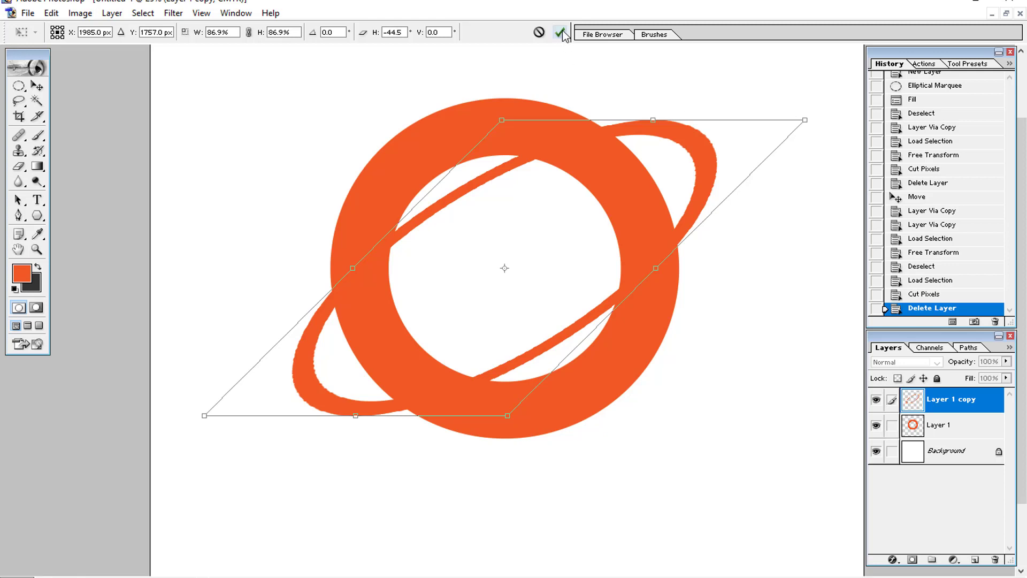
pyautogui.moveTo(804, 119); pyautogui.dragTo(811, 117)
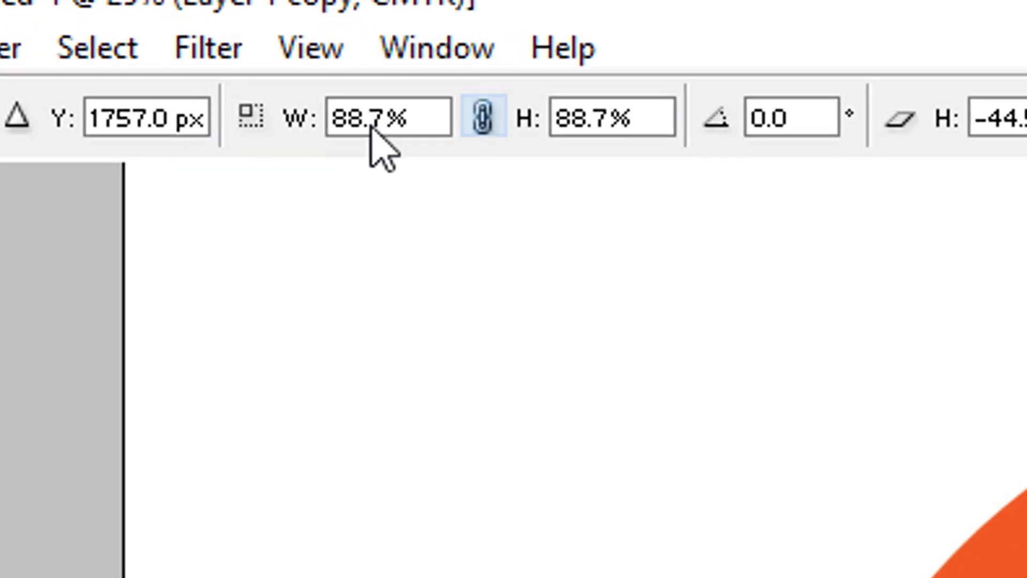
pyautogui.click(353, 125)
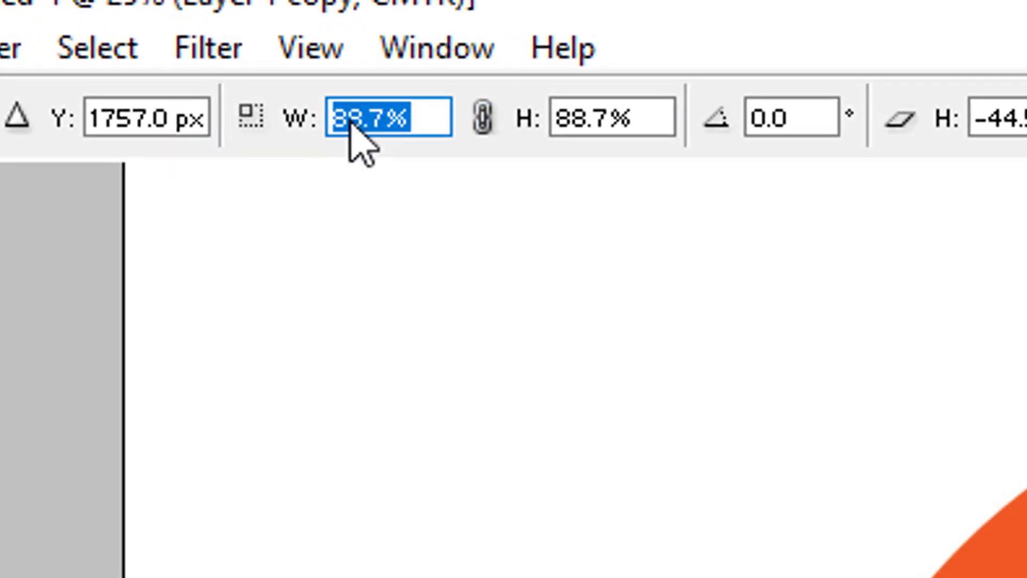
pyautogui.write('88')
pyautogui.press('Tab')
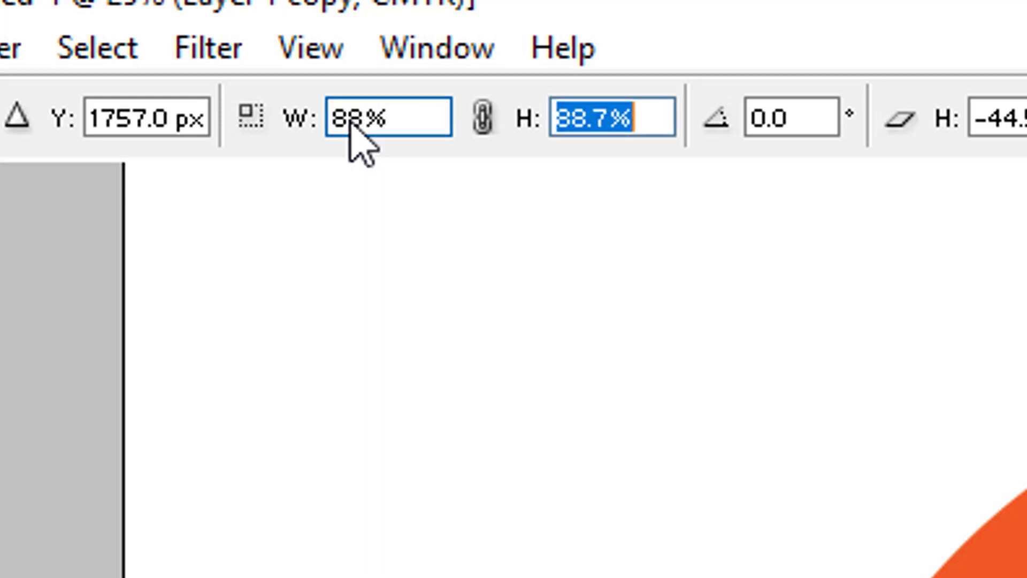
pyautogui.write('88')
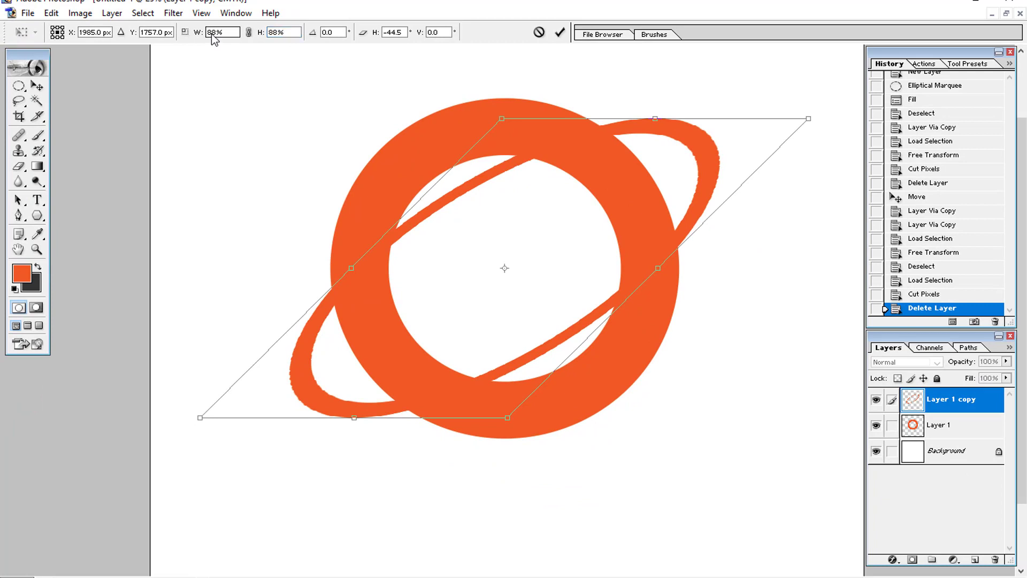
pyautogui.click(559, 32)
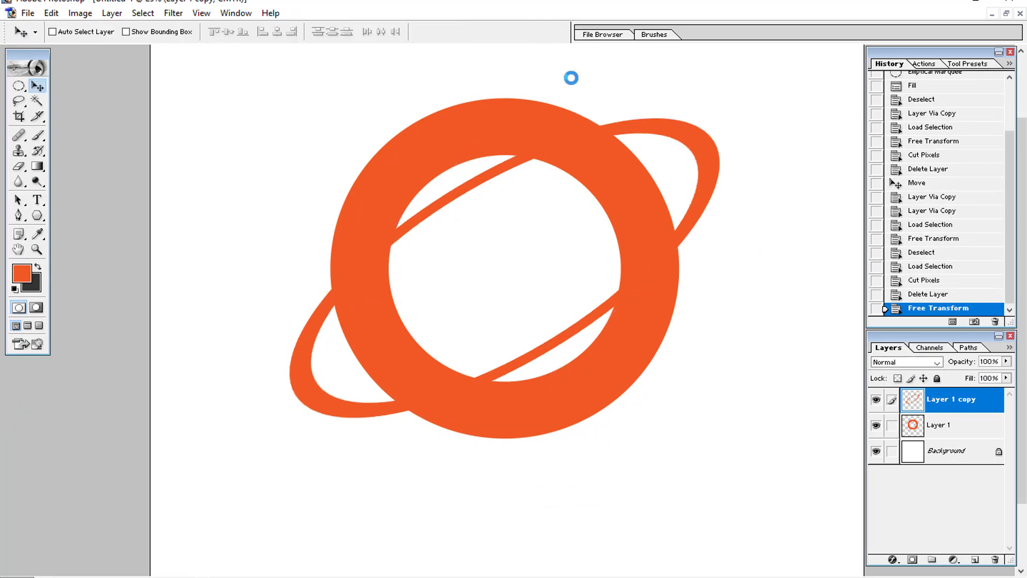
# Duplicate Layer 1 and Layer 1 copy, hiding both original layers as backups and leaving the duplicates visible
pyautogui.hotkey('ctrl', '-')
pyautogui.hotkey('ctrl', '-')
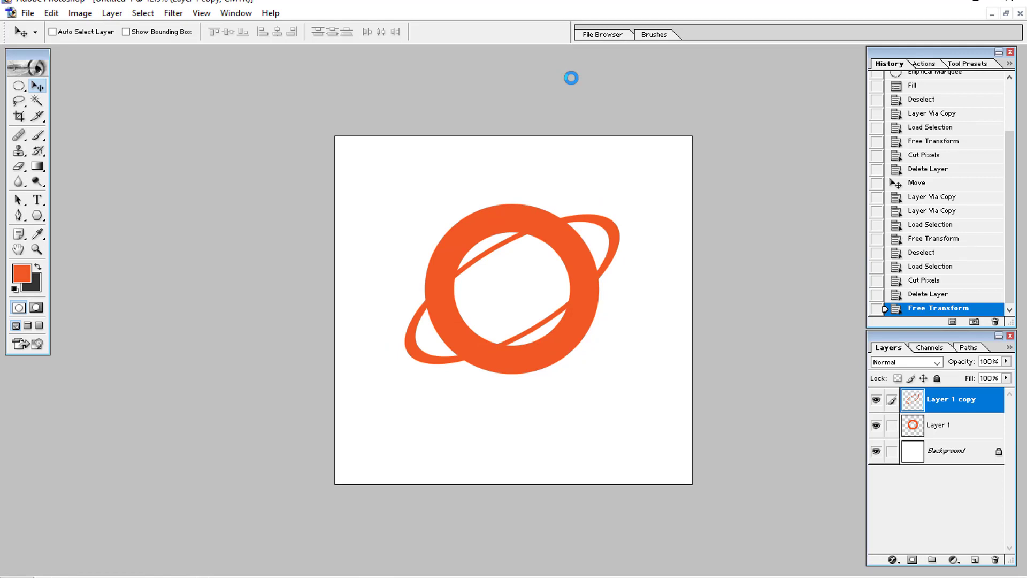
pyautogui.hotkey('ctrl', '+')
pyautogui.hotkey('ctrl', '+')
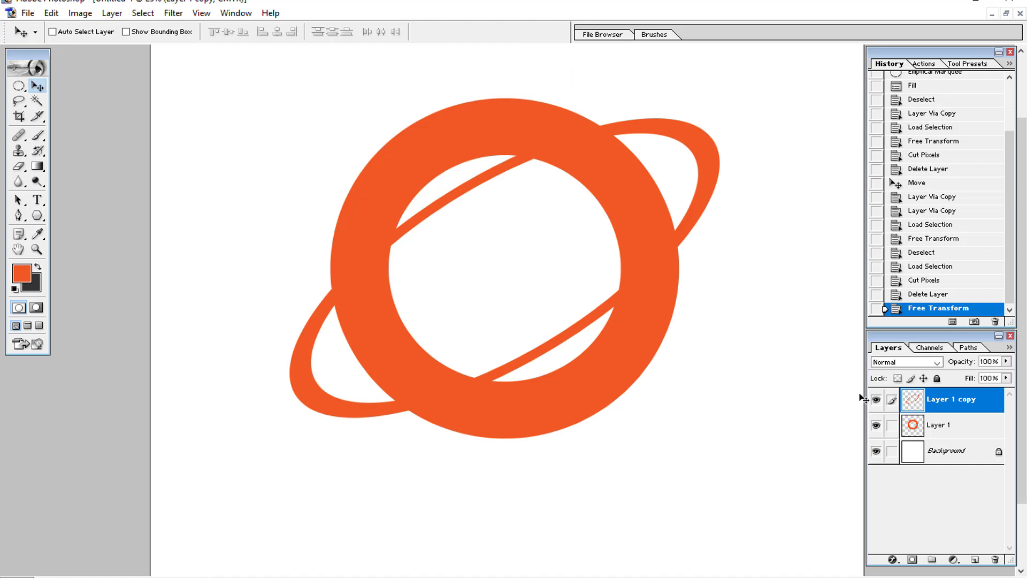
pyautogui.click(875, 400)
pyautogui.moveTo(908, 427); pyautogui.dragTo(935, 455)
pyautogui.hotkey('ctrl', 'j')
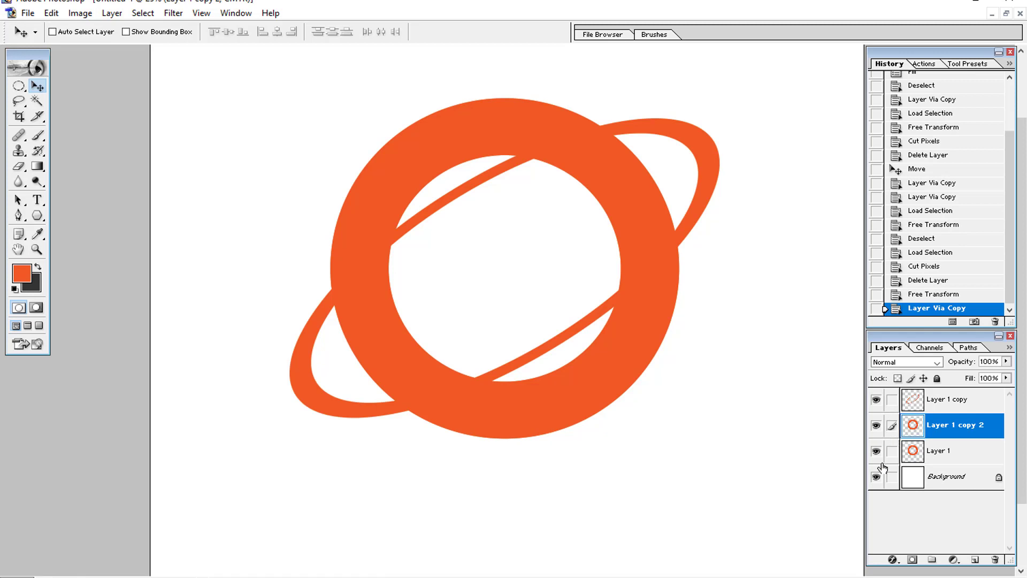
pyautogui.click(876, 453)
pyautogui.click(915, 404)
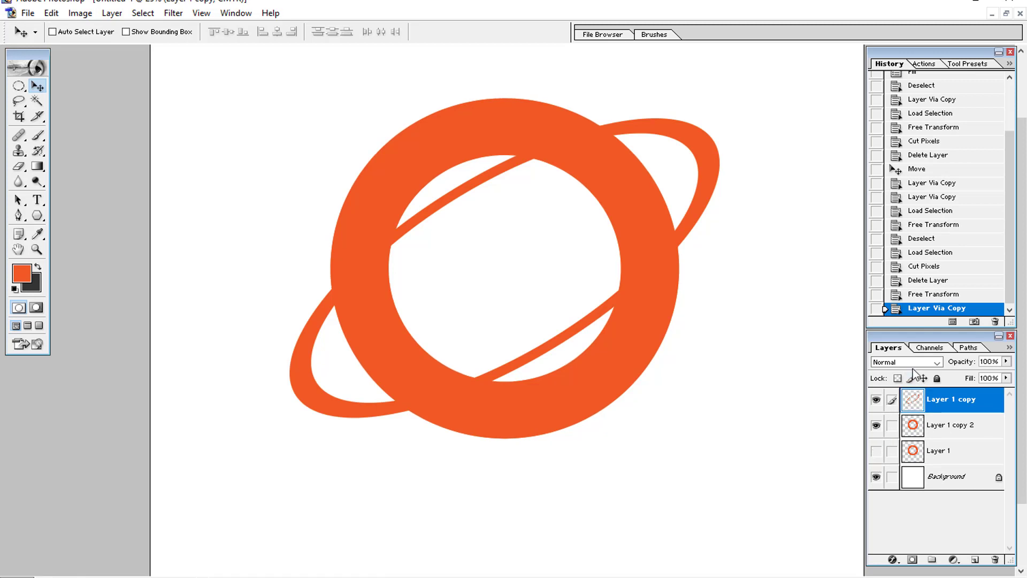
pyautogui.hotkey('ctrl', 'j')
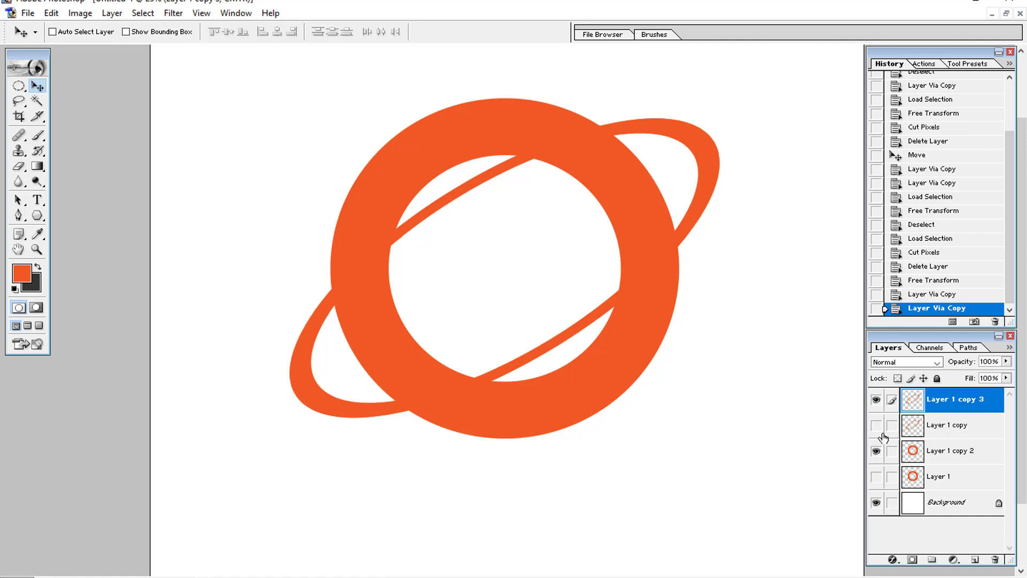
# Add a layer mask to Layer 1 copy 3 and switch to the Brush tool with black as the foreground colour
pyautogui.click(909, 454)
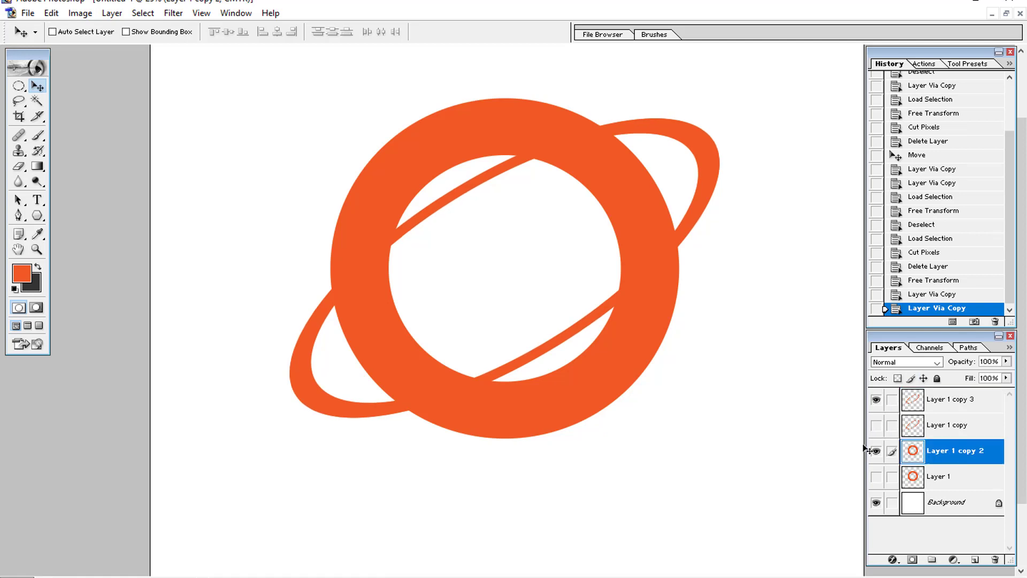
pyautogui.click(909, 408)
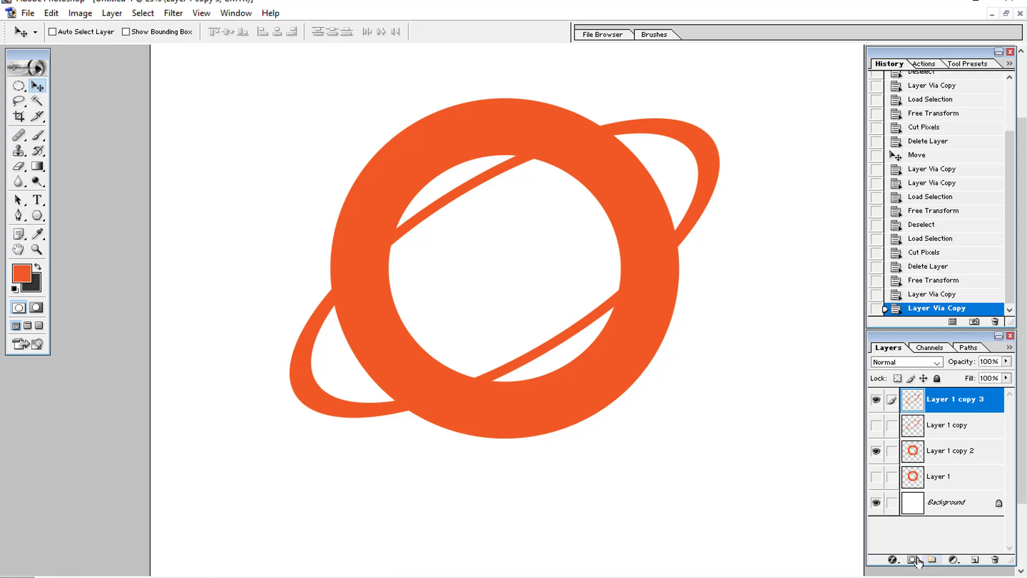
pyautogui.click(913, 560)
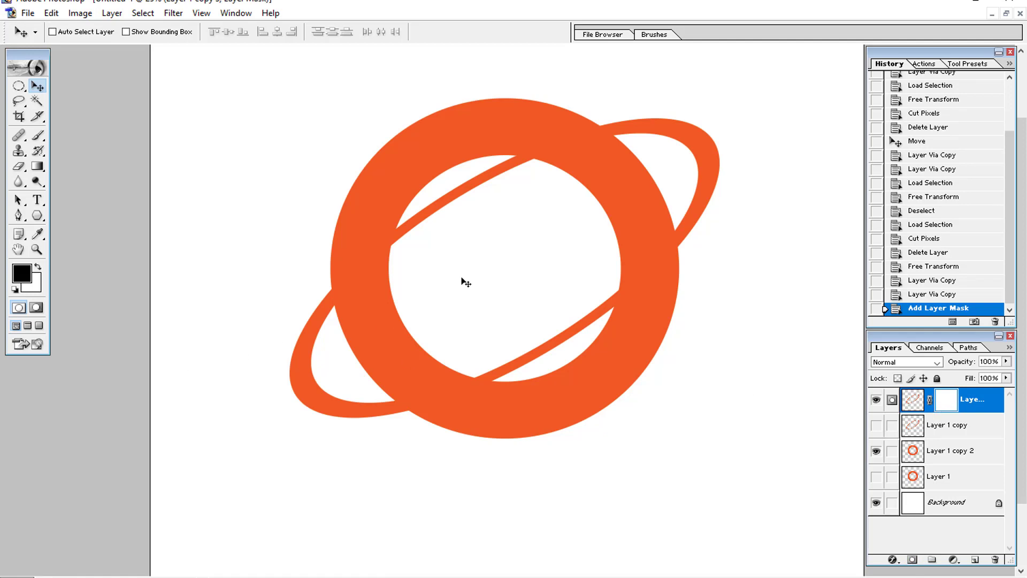
pyautogui.hotkey('ctrl', '+')
pyautogui.moveTo(463, 279); pyautogui.dragTo(467, 410)
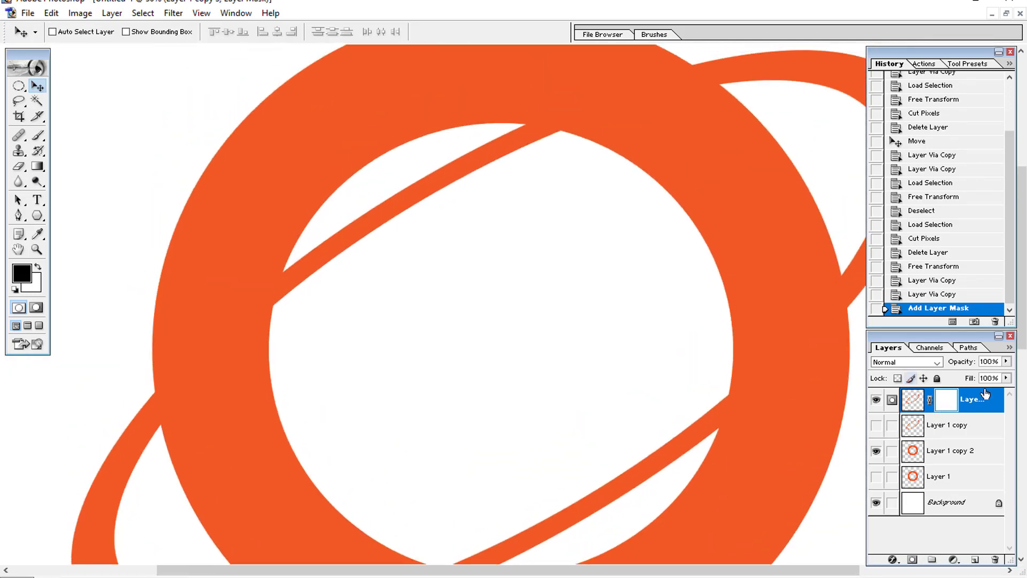
pyautogui.moveTo(373, 291); pyautogui.dragTo(364, 354)
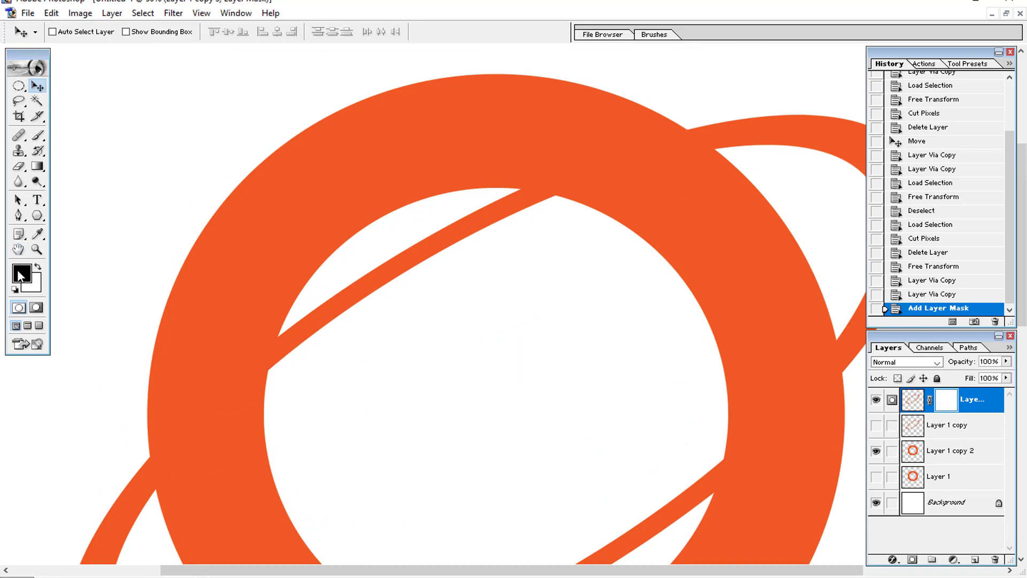
pyautogui.click(37, 135)
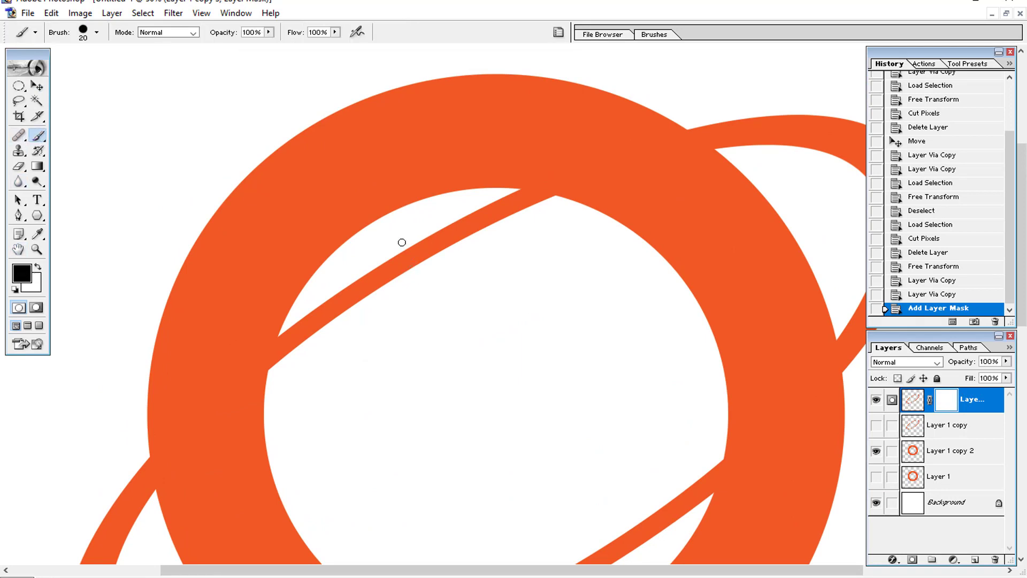
# Try hiding and restoring the thin ring's upper inner stretch by painting black and white on its mask, enlarging the brush to 150
pyautogui.moveTo(402, 242)
pyautogui.mouseDown()
pyautogui.moveTo(410, 256)
pyautogui.moveTo(426, 243)
pyautogui.moveTo(426, 265)
pyautogui.mouseUp()
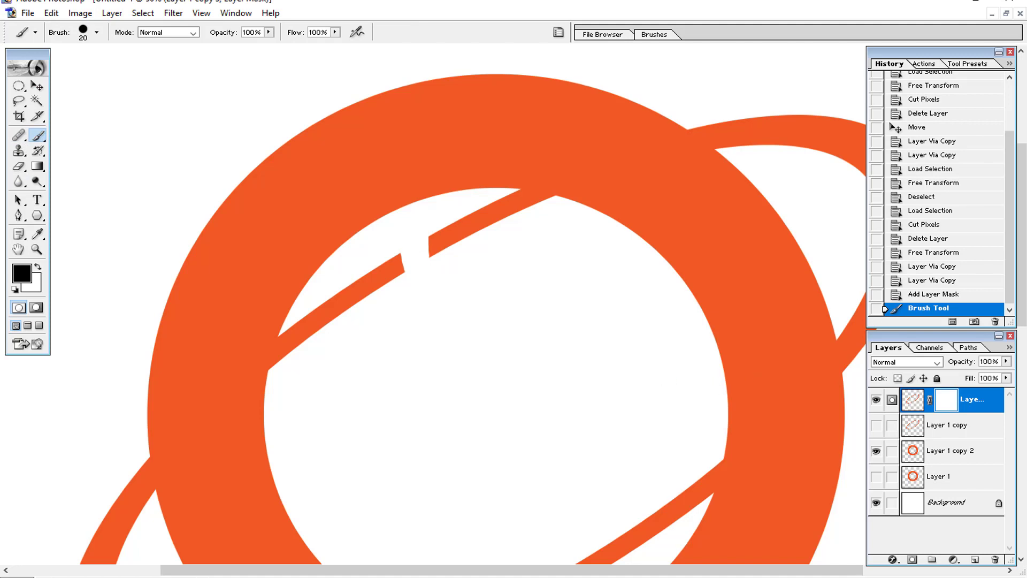
pyautogui.press('x')
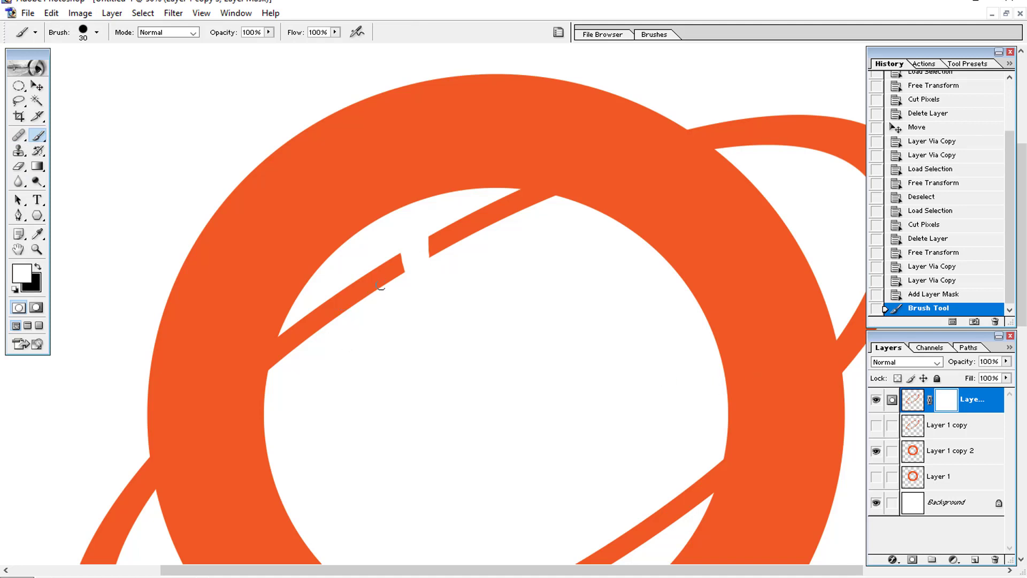
pyautogui.press(']')
pyautogui.press(']')
pyautogui.press(']')
pyautogui.press(']')
pyautogui.press(']')
pyautogui.press(']')
pyautogui.press(']')
pyautogui.press(']')
pyautogui.press(']')
pyautogui.moveTo(413, 252)
pyautogui.mouseDown()
pyautogui.moveTo(415, 236)
pyautogui.moveTo(397, 287)
pyautogui.moveTo(406, 241)
pyautogui.moveTo(413, 286)
pyautogui.moveTo(436, 218)
pyautogui.moveTo(496, 199)
pyautogui.moveTo(441, 251)
pyautogui.mouseUp()
pyautogui.click(406, 241)
pyautogui.press('x')
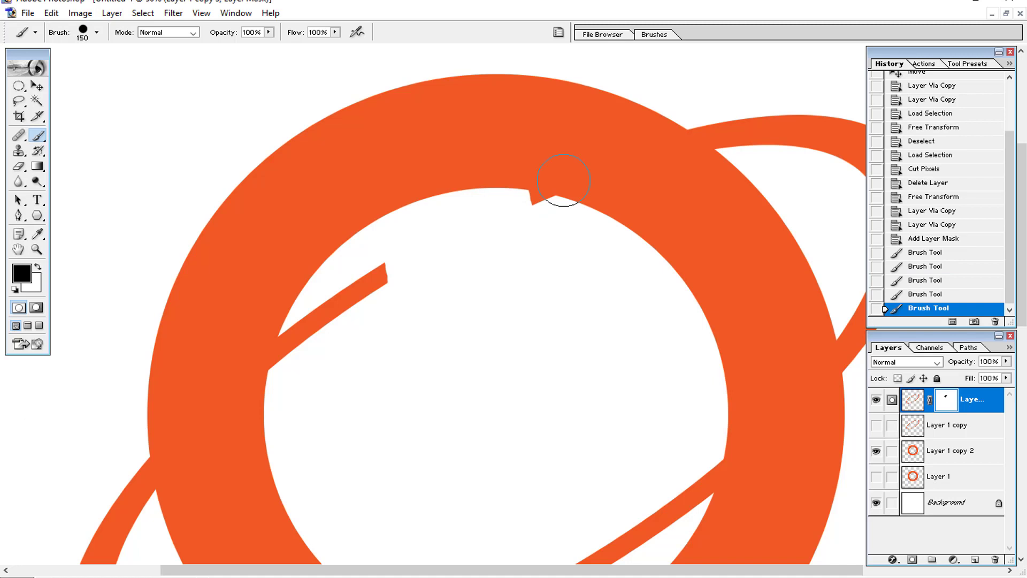
pyautogui.click(39, 267)
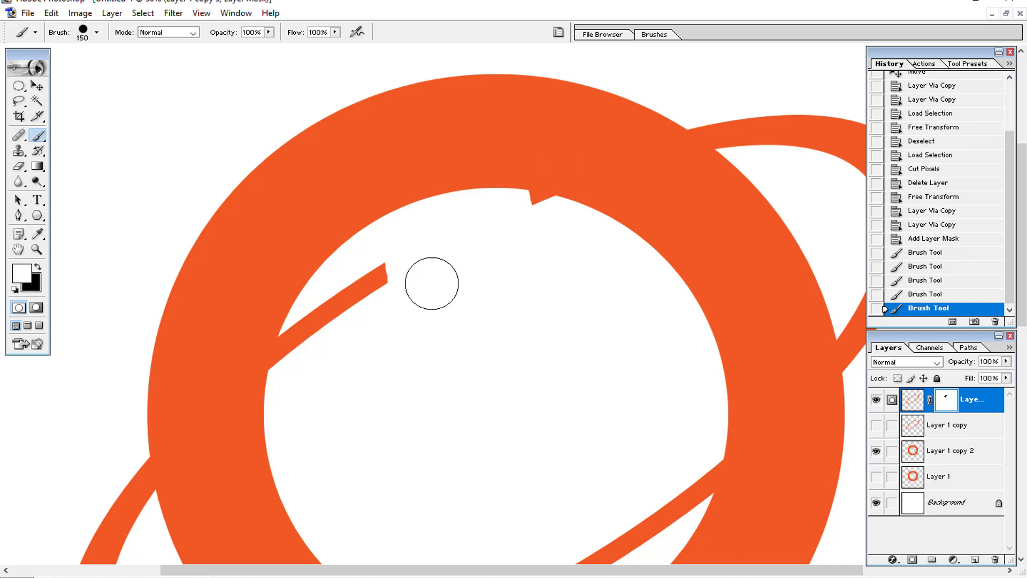
pyautogui.moveTo(377, 282)
pyautogui.mouseDown()
pyautogui.moveTo(503, 205)
pyautogui.moveTo(597, 199)
pyautogui.mouseUp()
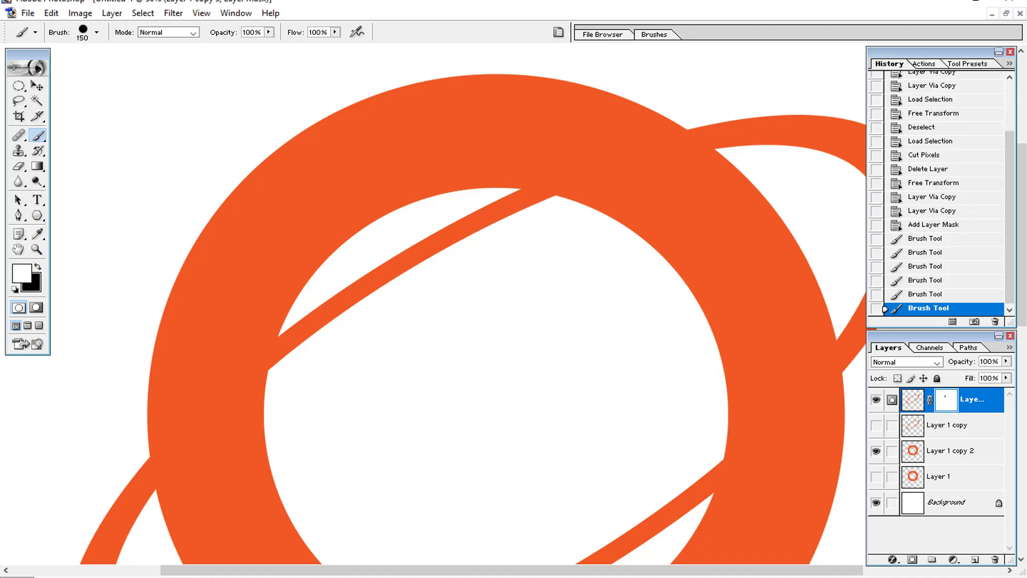
# Reduce the brush size to 50 for detailed masking where the thin ring meets the thick ring's upper inner edge
pyautogui.hotkey('ctrl', '+')
pyautogui.hotkey('ctrl', '+')
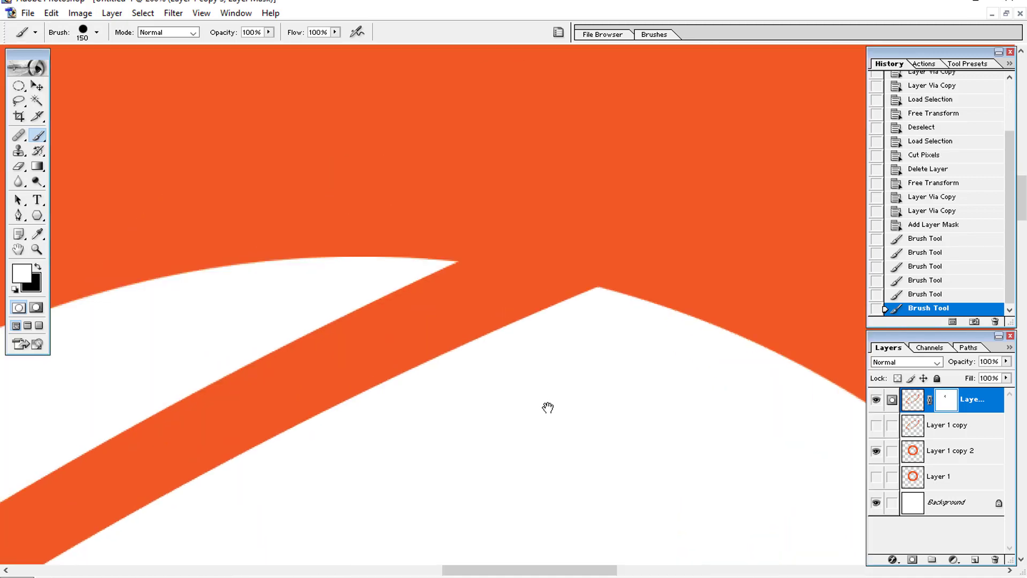
pyautogui.press('[')
pyautogui.press('[')
pyautogui.press('[')
pyautogui.press('[')
pyautogui.press('[')
pyautogui.press('[')
pyautogui.press('[')
pyautogui.press('[')
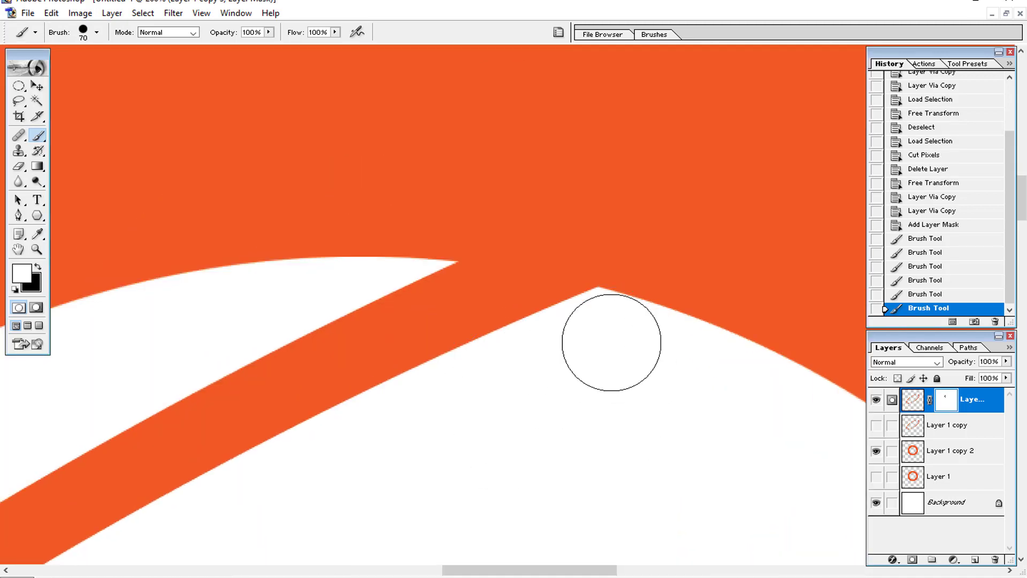
pyautogui.press(']')
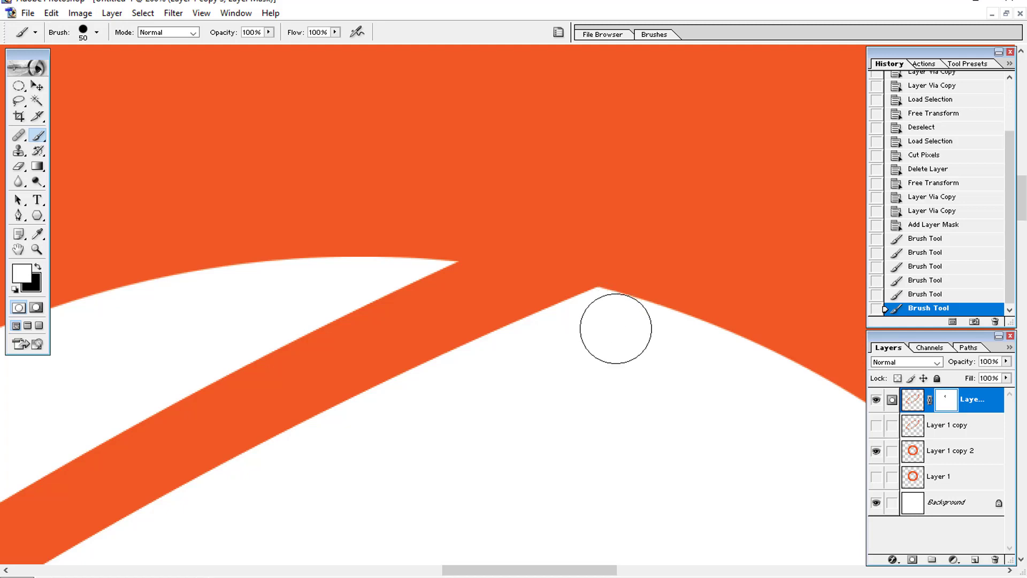
pyautogui.hotkey('ctrl', '-')
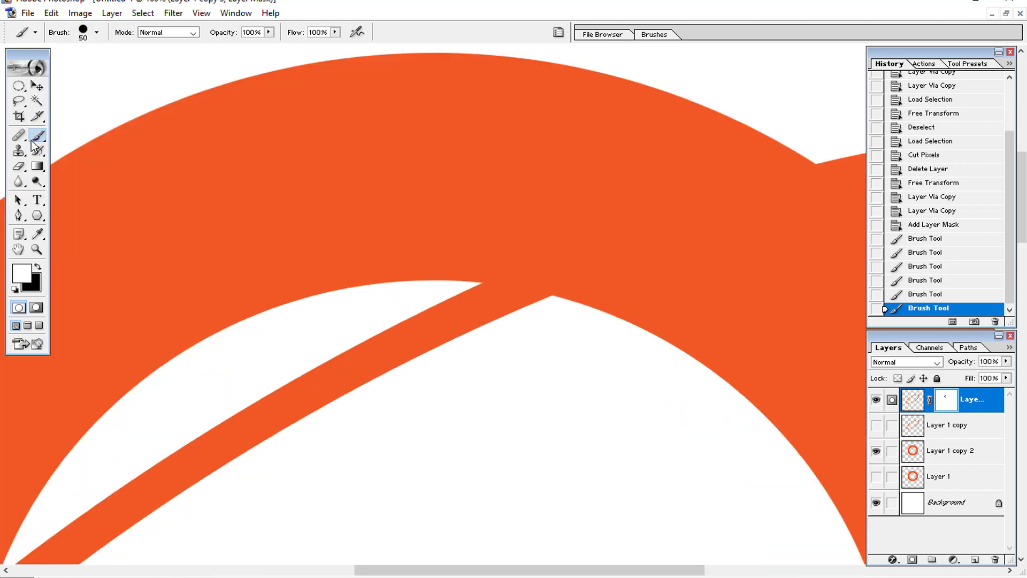
# Switch the foreground colour to black and try to mask out the thin ring where it meets the thick ring's upper inner edge
pyautogui.moveTo(474, 308); pyautogui.dragTo(494, 308)
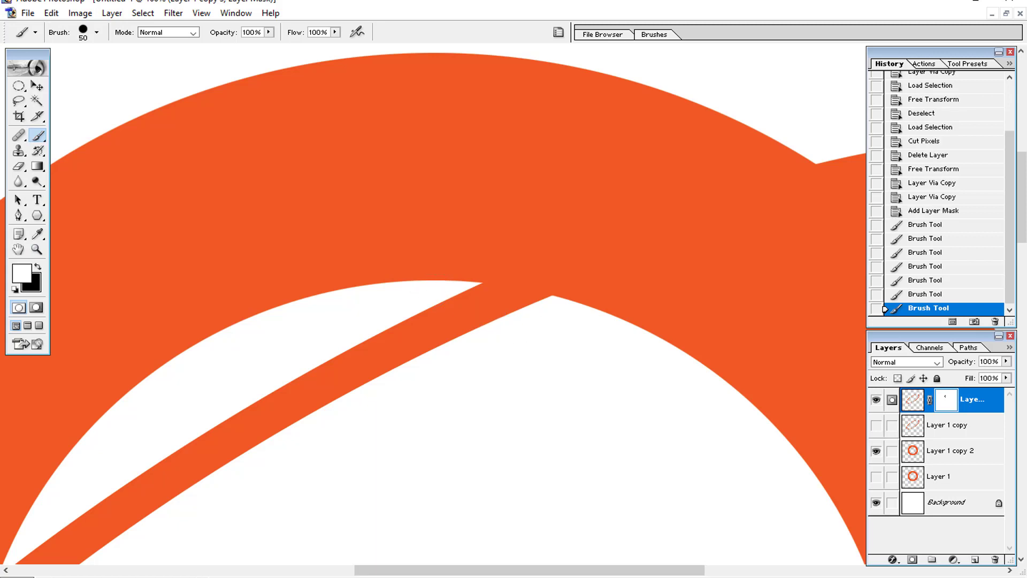
pyautogui.click(38, 268)
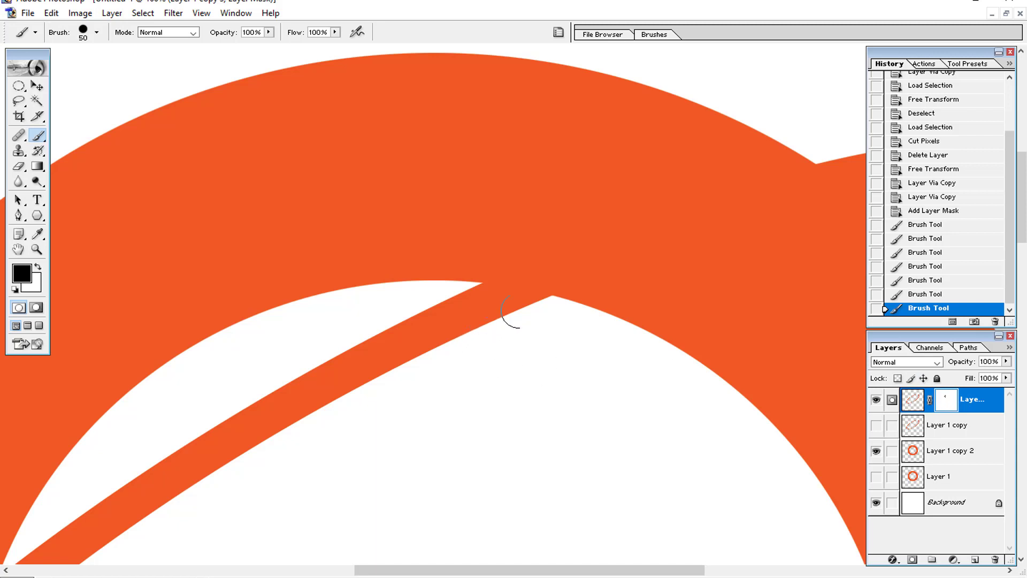
pyautogui.moveTo(541, 310); pyautogui.dragTo(432, 318)
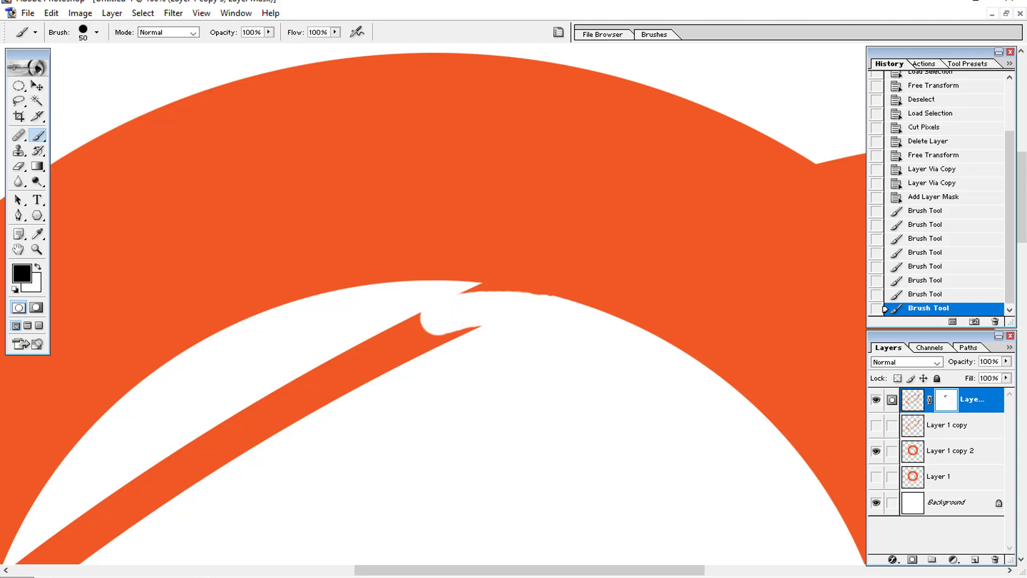
pyautogui.hotkey('ctrl', 'z')
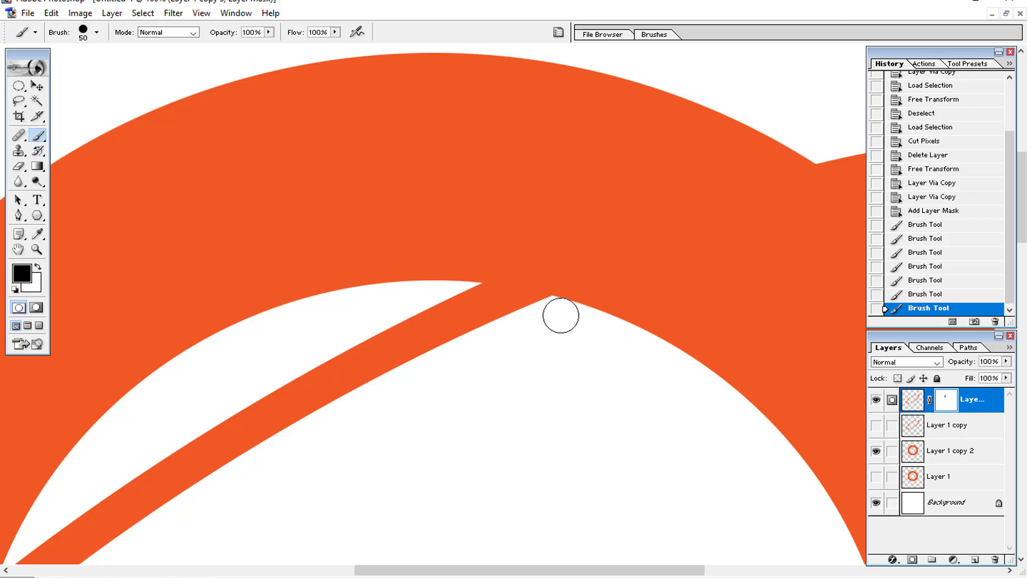
# Try masking the thin ring's upper inner junction with a straight black stroke at brush size 50
pyautogui.click(561, 315)
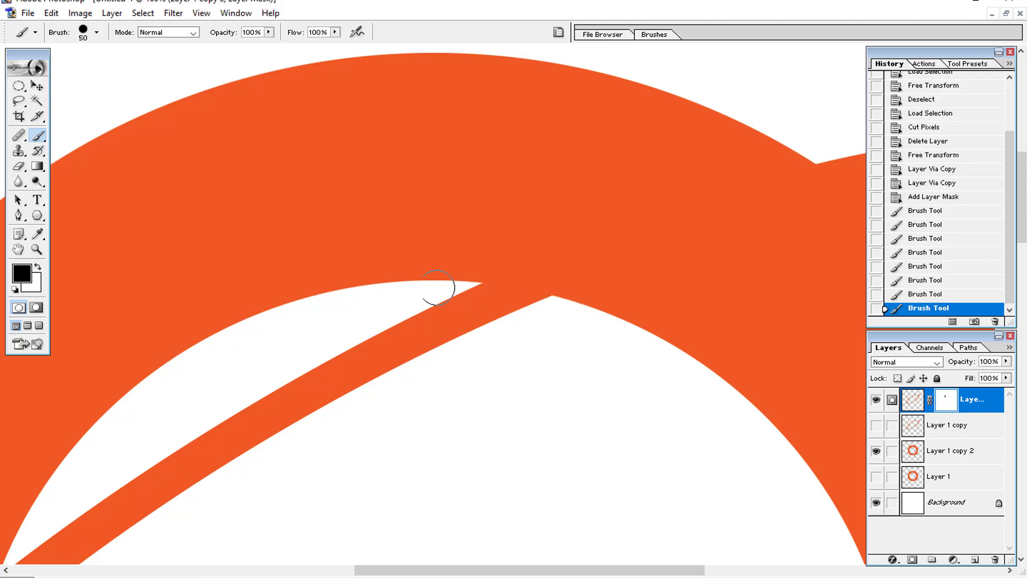
pyautogui.keyDown('shift'); pyautogui.click(407, 290); pyautogui.keyUp('shift')
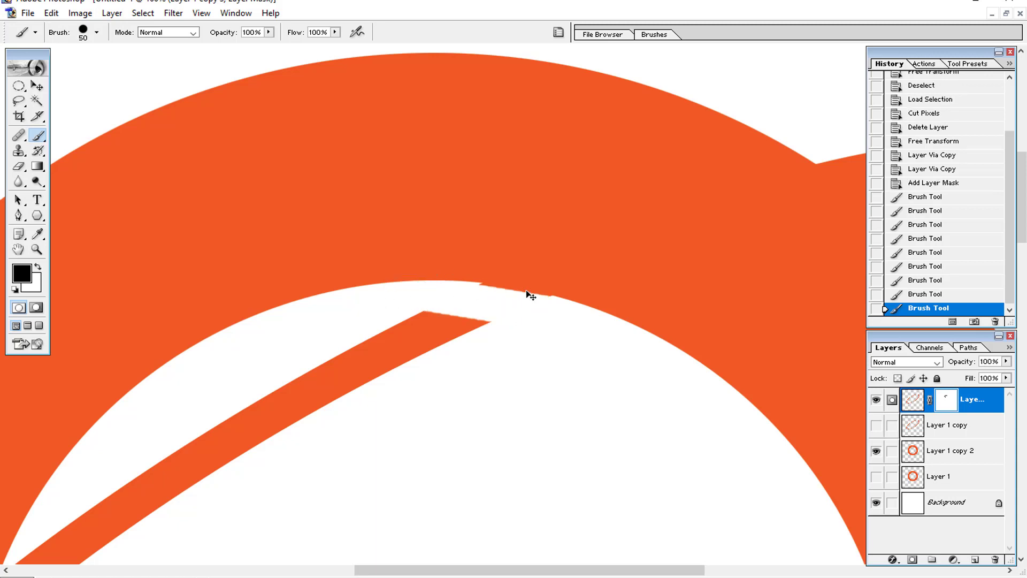
pyautogui.hotkey('ctrl', 'z')
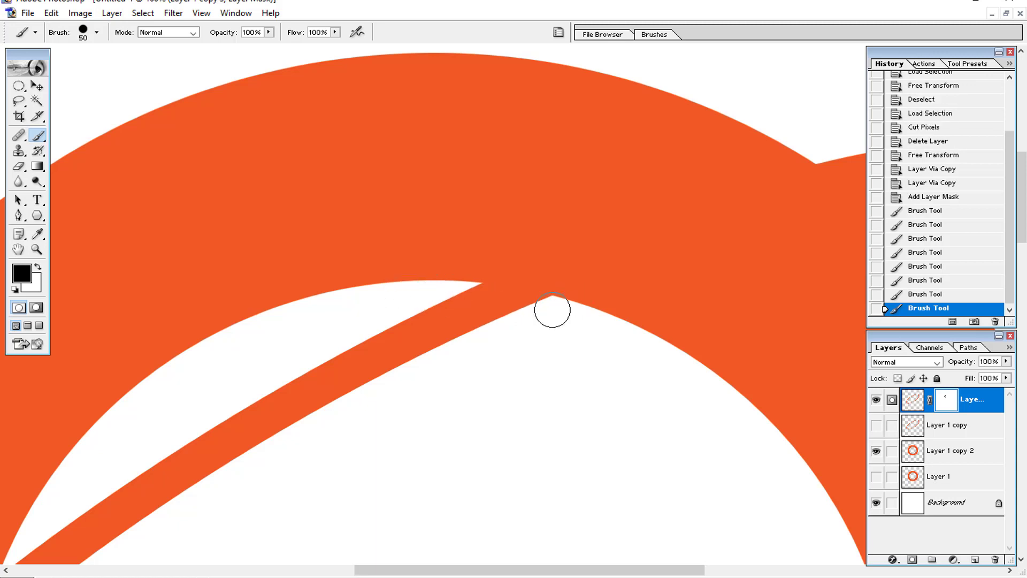
# Reduce the brush size to 40 and try masking a gap between the thin ring's upper end and the thick ring's inner edge
pyautogui.press('[')
pyautogui.doubleClick(553, 310)
pyautogui.click(553, 310)
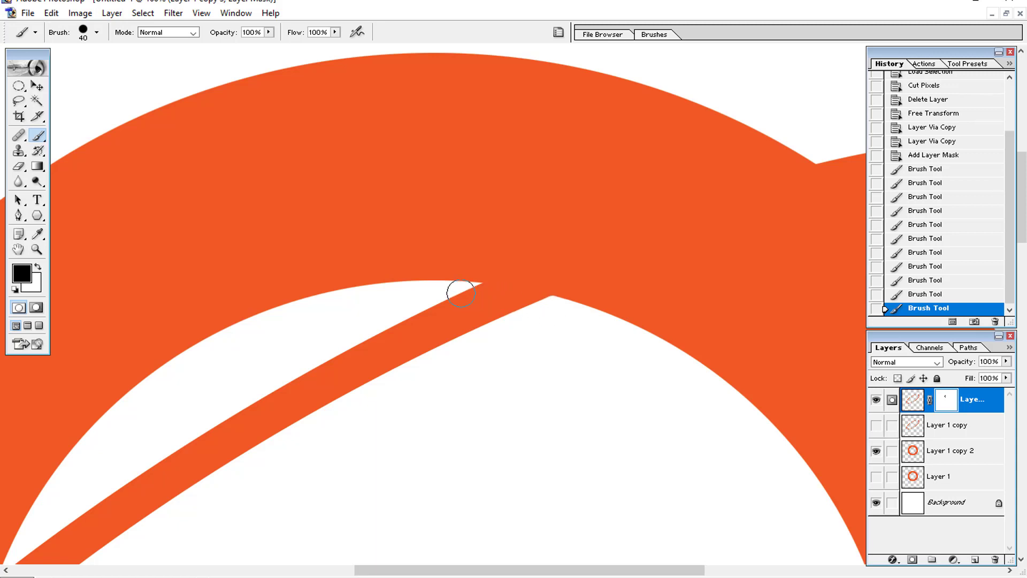
pyautogui.keyDown('shift'); pyautogui.click(430, 294); pyautogui.keyUp('shift')
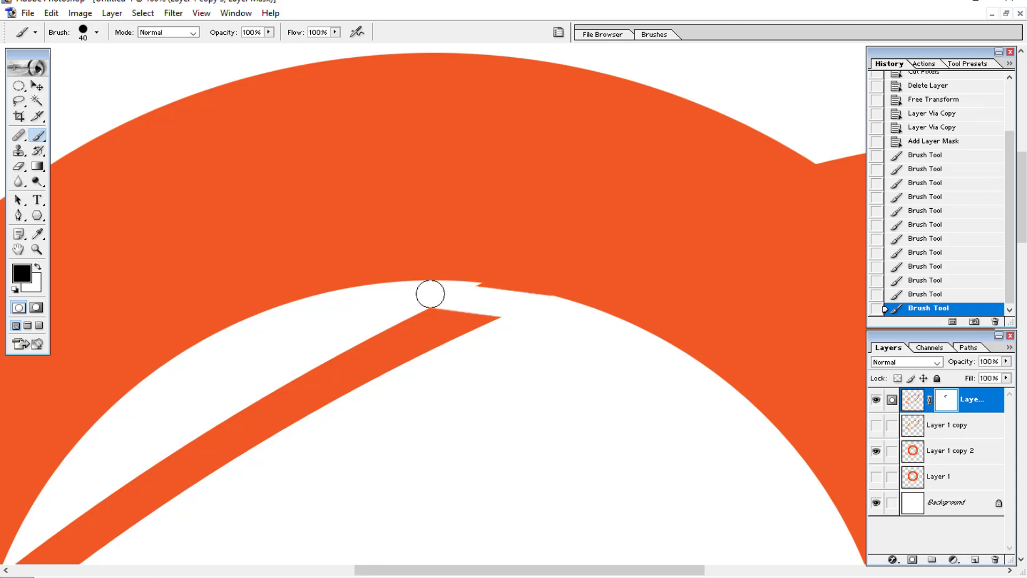
pyautogui.moveTo(430, 293); pyautogui.dragTo(610, 301)
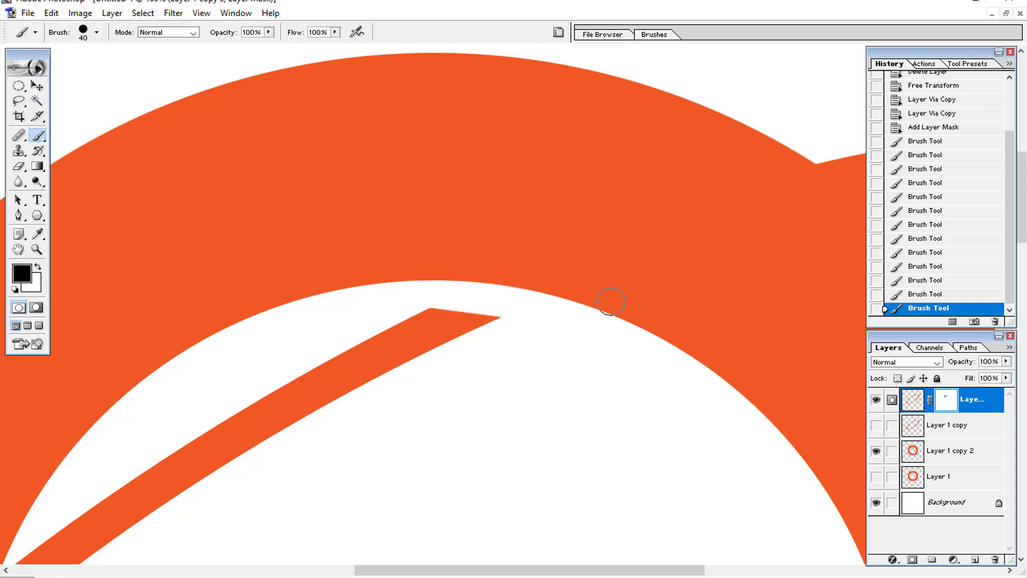
# Inspect the gap at the thin ring's upper end up close and undo its last two mask strokes
pyautogui.hotkey('ctrl', '-')
pyautogui.hotkey('ctrl', '-')
pyautogui.hotkey('ctrl', '-')
pyautogui.hotkey('ctrl', '-')
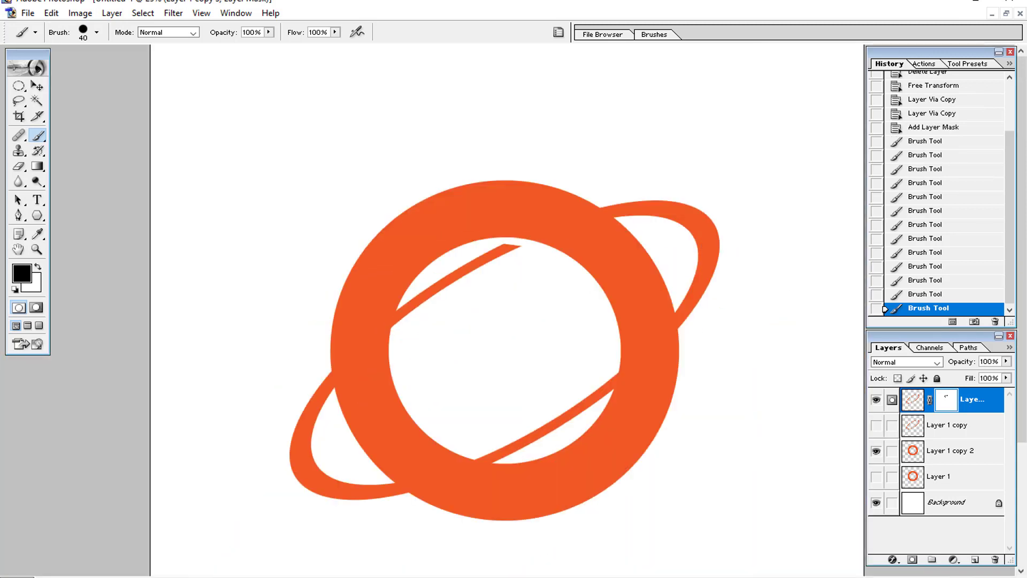
pyautogui.hotkey('ctrl', '+')
pyautogui.hotkey('ctrl', '+')
pyautogui.hotkey('ctrl', '+')
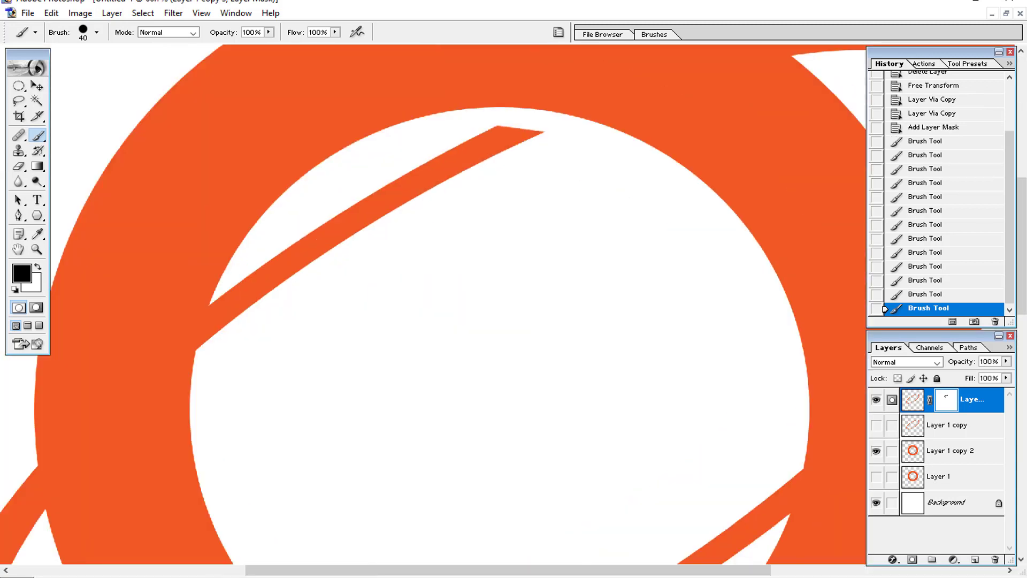
pyautogui.moveTo(419, 248); pyautogui.dragTo(379, 421)
pyautogui.hotkey('ctrl', '+')
pyautogui.hotkey('ctrl', '+')
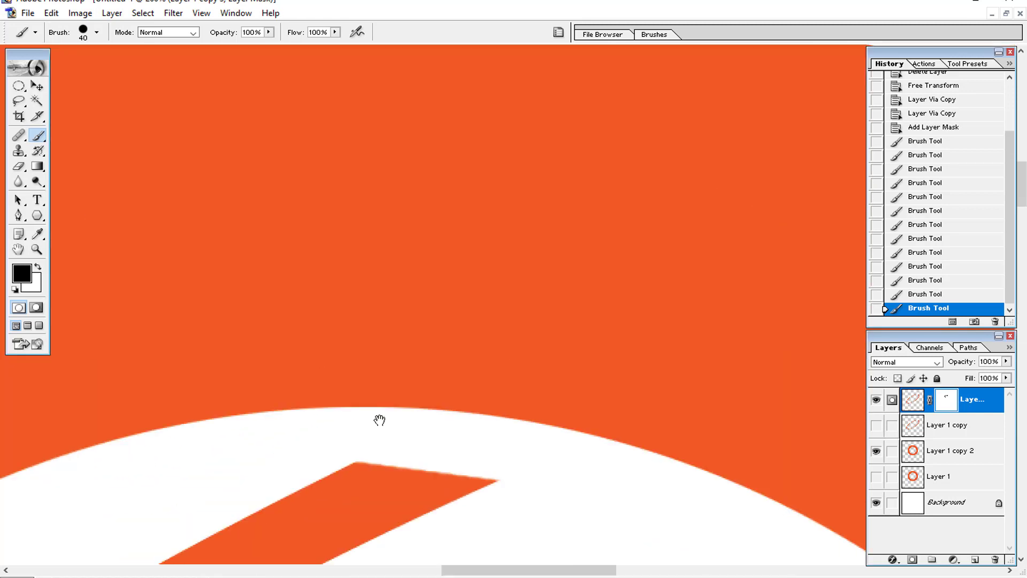
pyautogui.moveTo(460, 426); pyautogui.dragTo(588, 441)
pyautogui.hotkey('ctrl', 'alt', 'z')
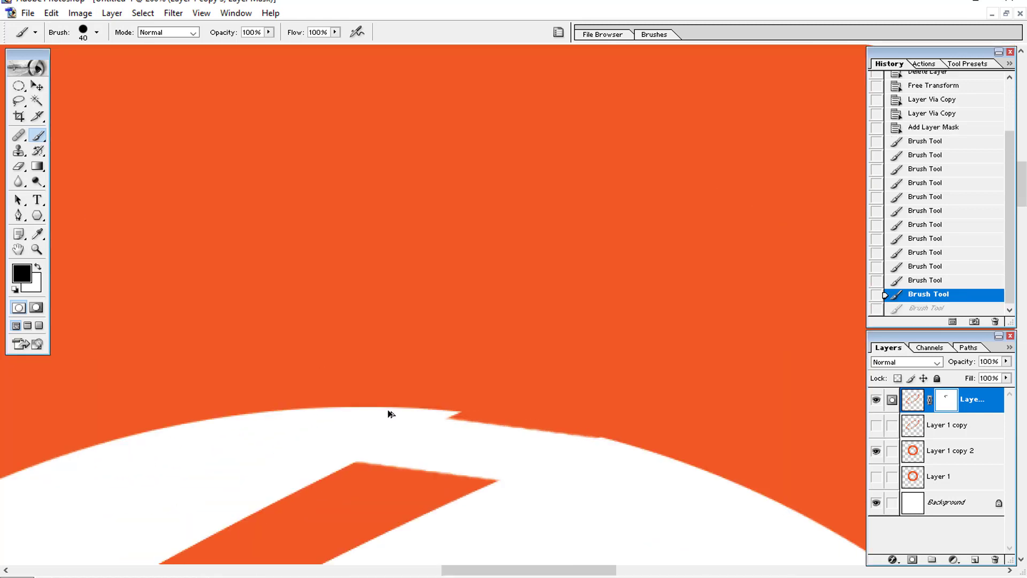
pyautogui.hotkey('ctrl', 'alt', 'z')
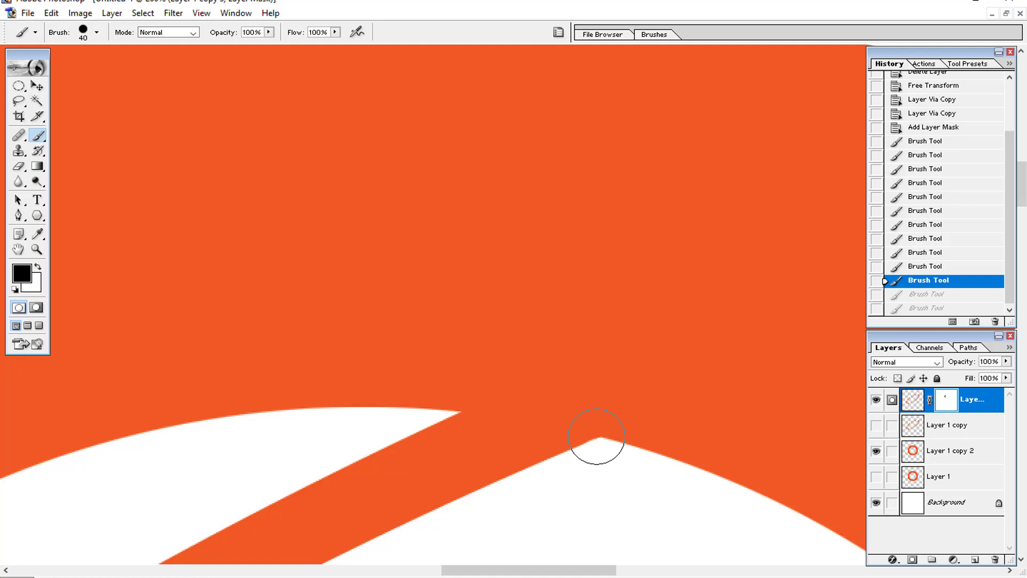
# Reduce the brush size to 30 and mask a narrow gap between the thin ring's upper end and the thick ring's inner edge with straight strokes
pyautogui.press('[')
pyautogui.click(601, 456)
pyautogui.hotkey('ctrl', 'z')
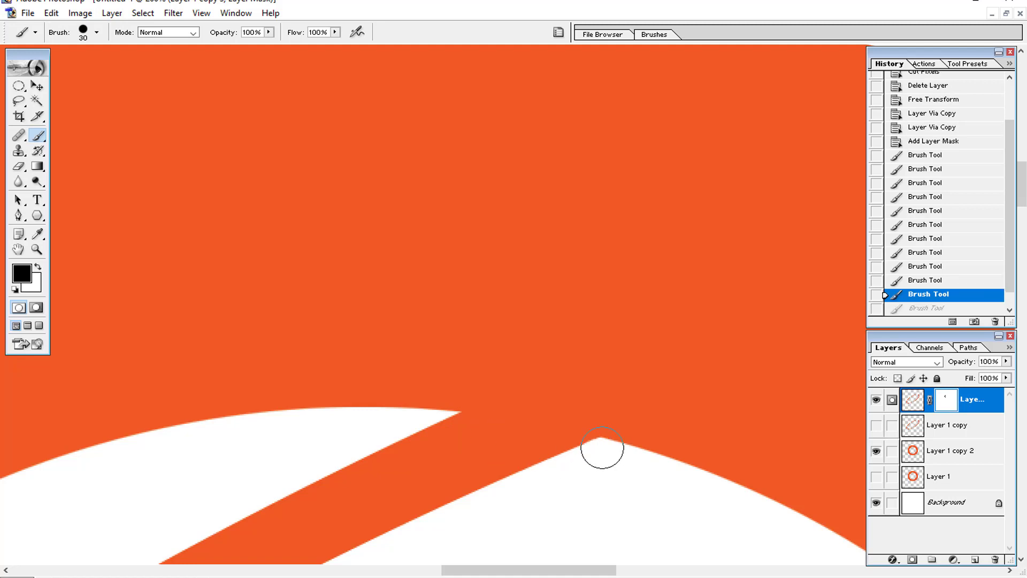
pyautogui.click(599, 458)
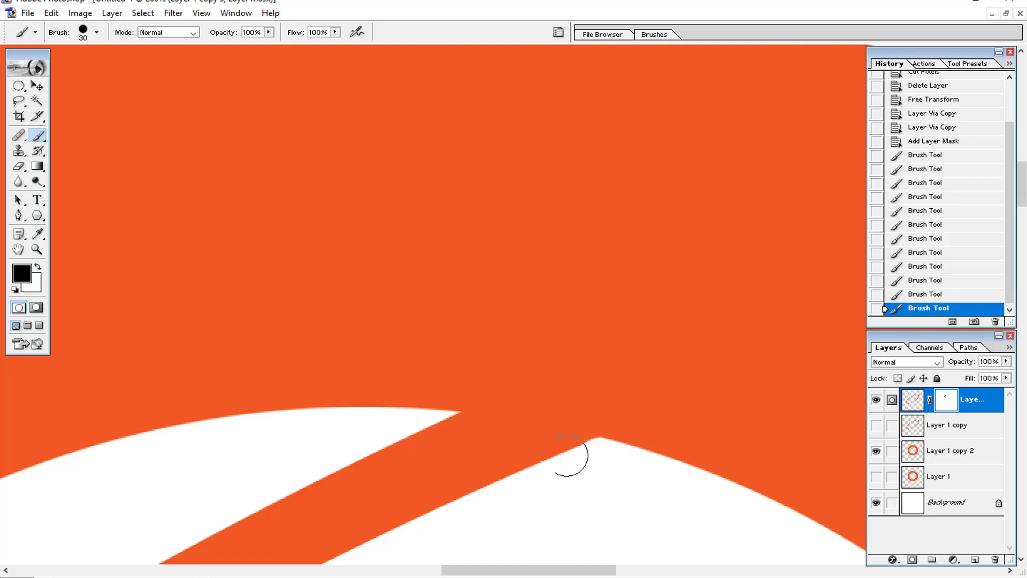
pyautogui.keyDown('shift'); pyautogui.click(408, 415); pyautogui.keyUp('shift')
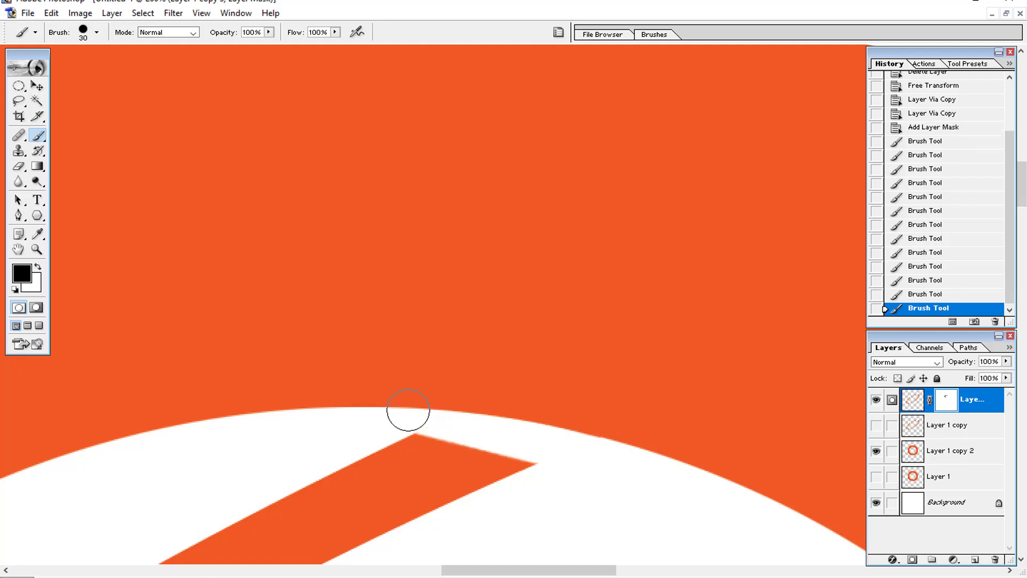
pyautogui.click(376, 414)
pyautogui.keyDown('shift'); pyautogui.click(552, 439); pyautogui.keyUp('shift')
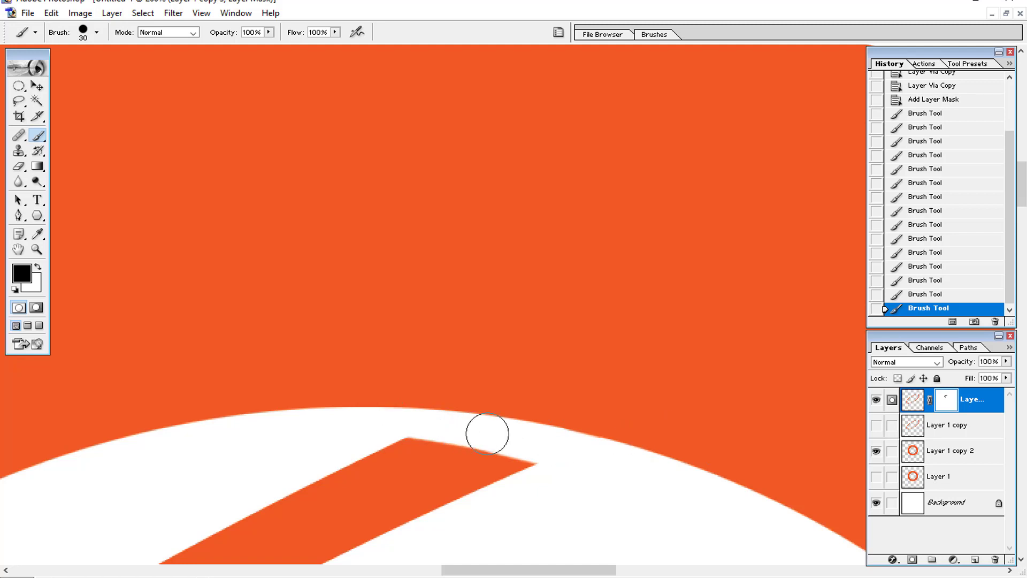
pyautogui.keyDown('shift'); pyautogui.click(378, 417); pyautogui.keyUp('shift')
# Mask a matching narrow gap where the thin ring's upper stretch meets the thick ring's left inner edge, cleaning up its upper corner
pyautogui.hotkey('ctrl', '-')
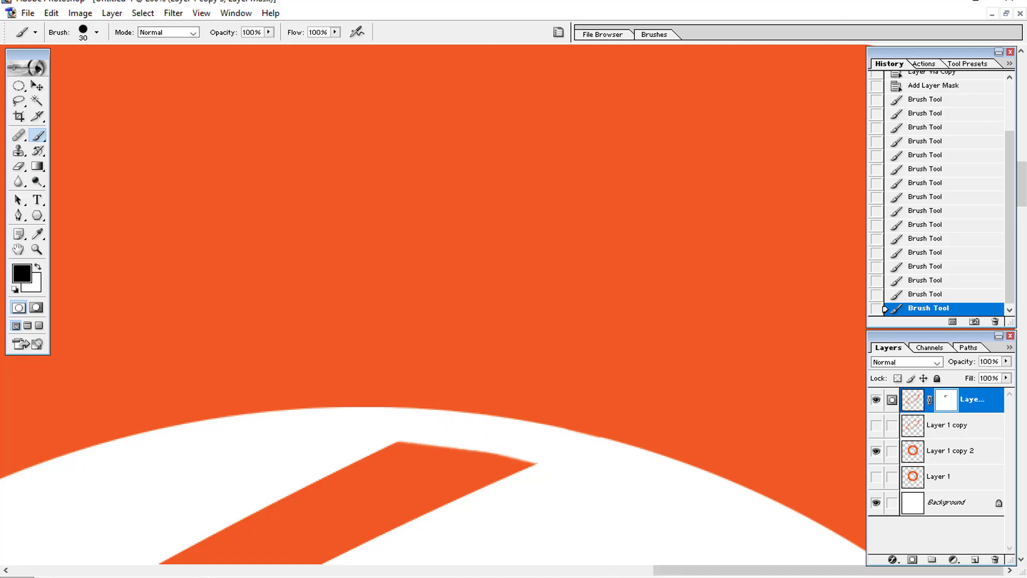
pyautogui.moveTo(590, 387); pyautogui.dragTo(728, 230)
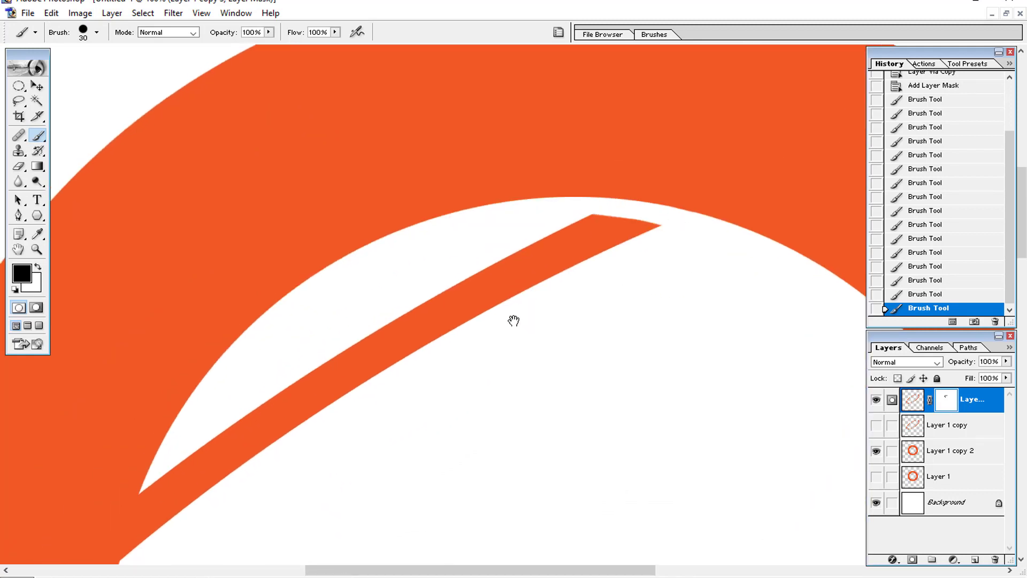
pyautogui.moveTo(517, 323); pyautogui.dragTo(704, 211)
pyautogui.moveTo(408, 413); pyautogui.dragTo(474, 313)
pyautogui.hotkey('ctrl', '+')
pyautogui.hotkey('ctrl', '+')
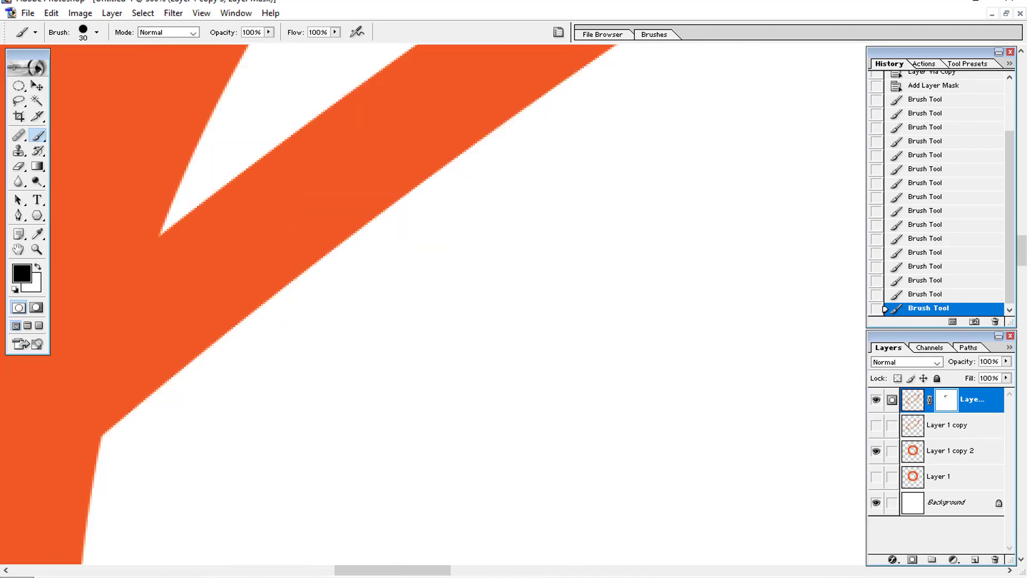
pyautogui.moveTo(413, 381); pyautogui.dragTo(557, 339)
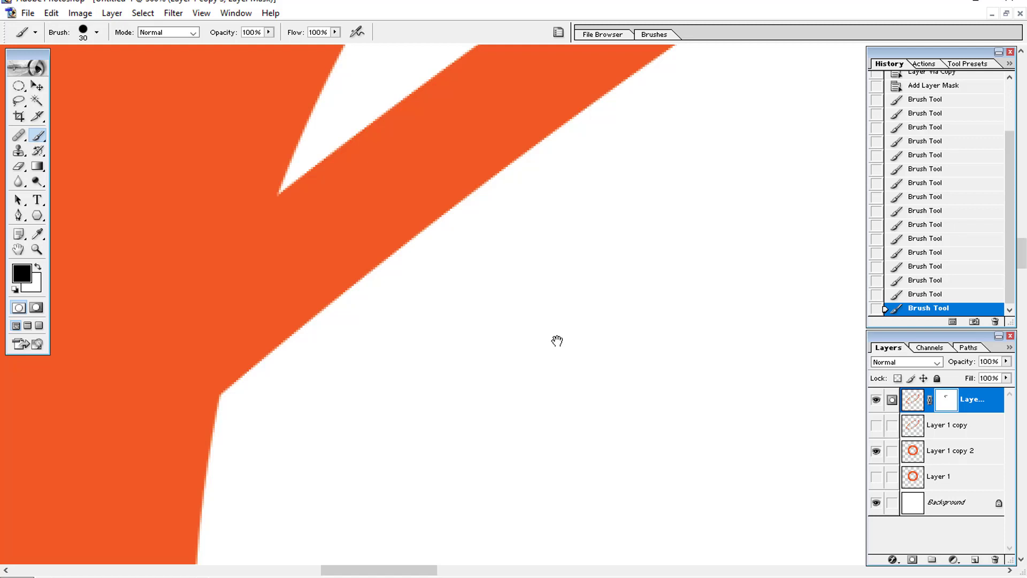
pyautogui.click(326, 143)
pyautogui.moveTo(280, 302); pyautogui.dragTo(410, 225)
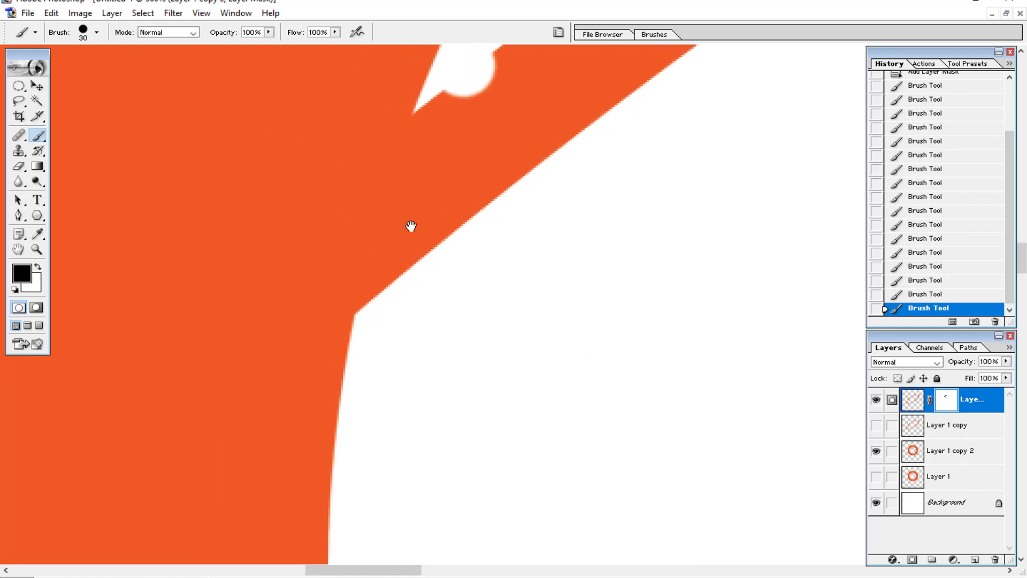
pyautogui.keyDown('shift'); pyautogui.click(375, 347); pyautogui.keyUp('shift')
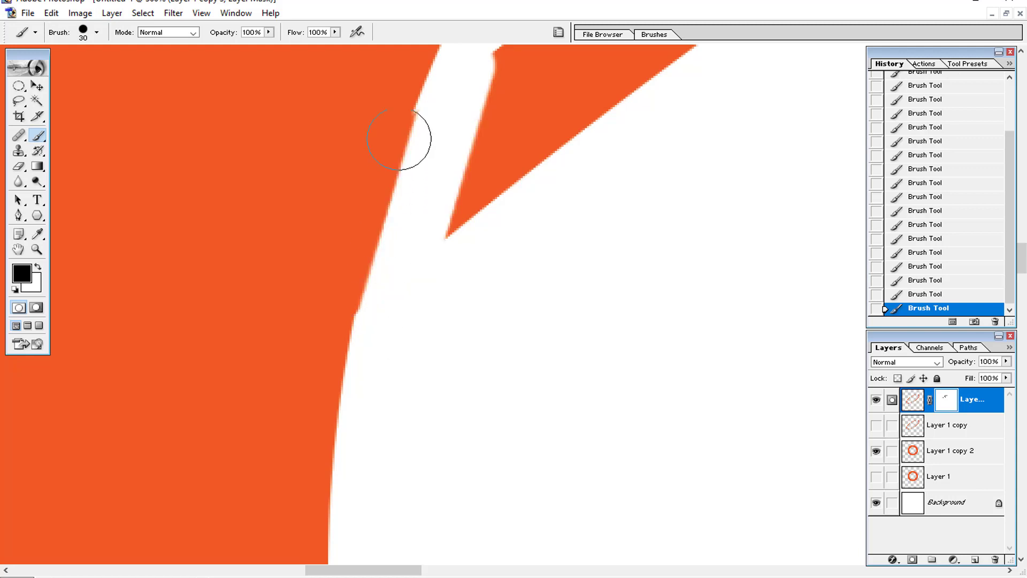
pyautogui.moveTo(382, 315); pyautogui.dragTo(294, 547)
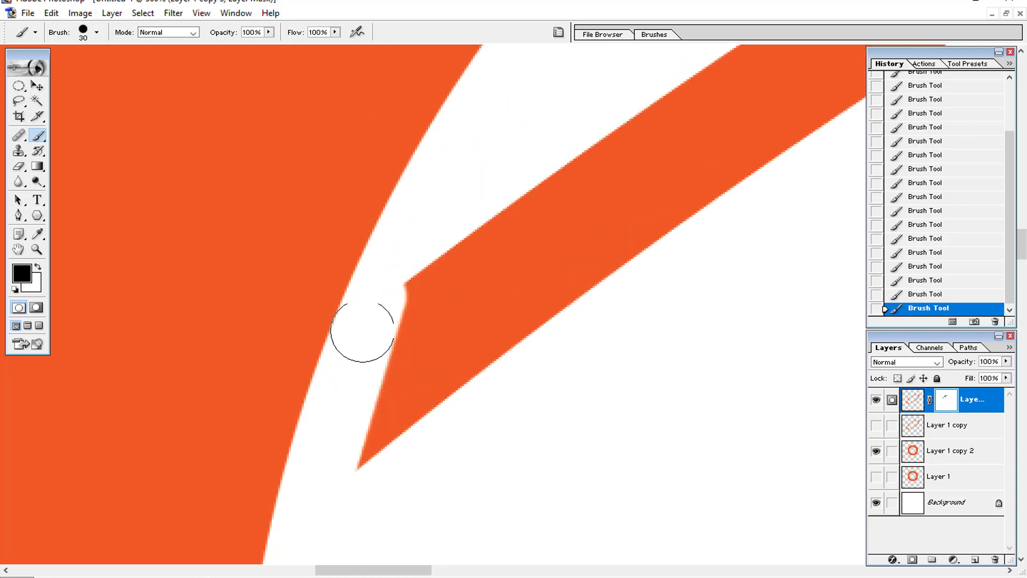
pyautogui.click(381, 280)
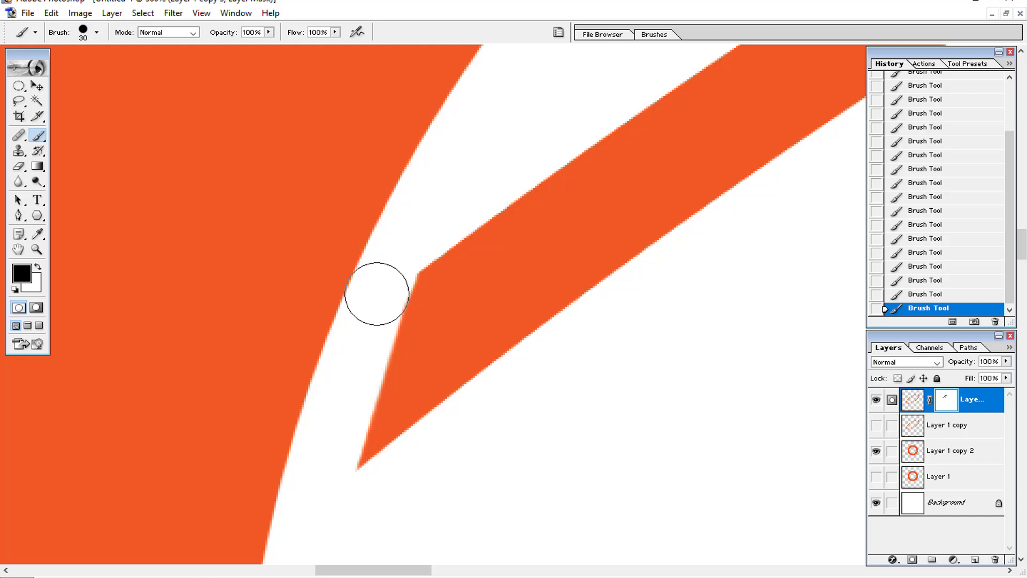
# Examine the masked gaps in the whole logo and the thin ring's crossing over the thick ring's right side
pyautogui.hotkey('ctrl', '-')
pyautogui.hotkey('ctrl', '-')
pyautogui.hotkey('ctrl', '-')
pyautogui.hotkey('ctrl', '-')
pyautogui.hotkey('ctrl', '-')
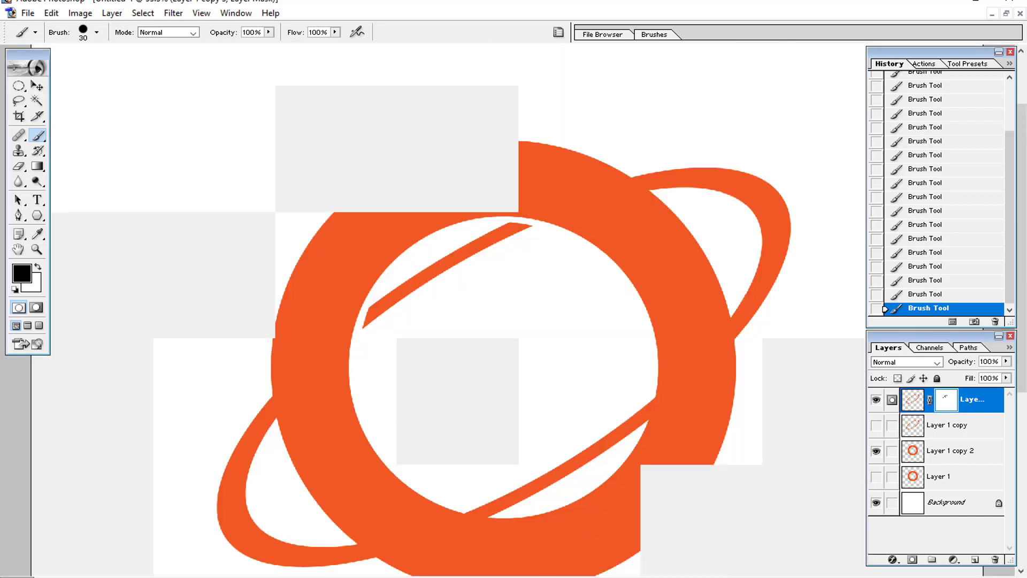
pyautogui.hotkey('ctrl', '-')
pyautogui.hotkey('ctrl', '+')
pyautogui.press('space')
pyautogui.moveTo(635, 454); pyautogui.dragTo(371, 415)
pyautogui.hotkey('ctrl', '+')
pyautogui.hotkey('ctrl', '+')
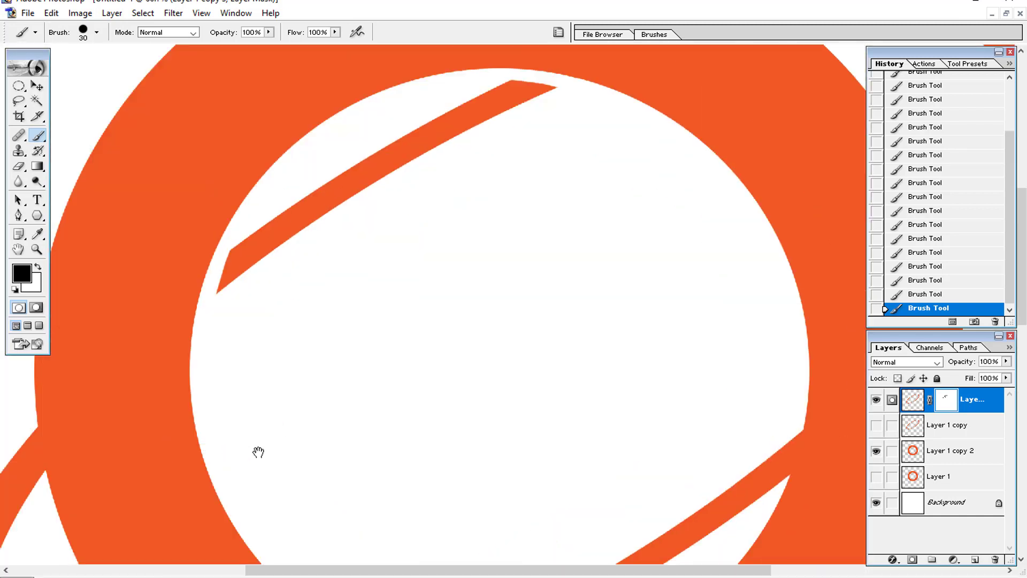
pyautogui.moveTo(604, 434); pyautogui.dragTo(324, 246)
pyautogui.moveTo(577, 251); pyautogui.dragTo(515, 319)
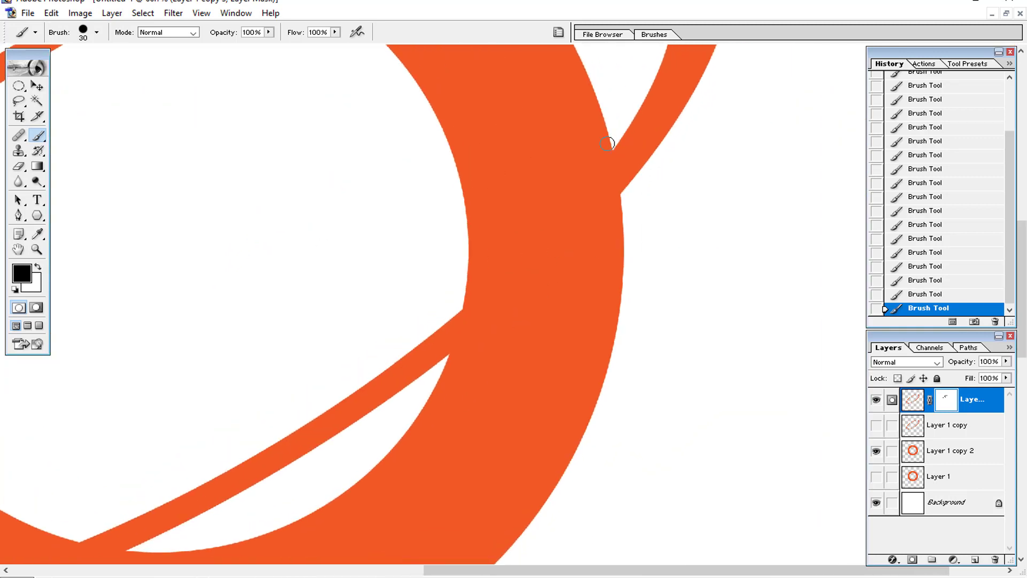
# Check the thick ring's layer by hiding and reshowing it, and add a layer mask to Layer 1 copy 2
pyautogui.click(909, 456)
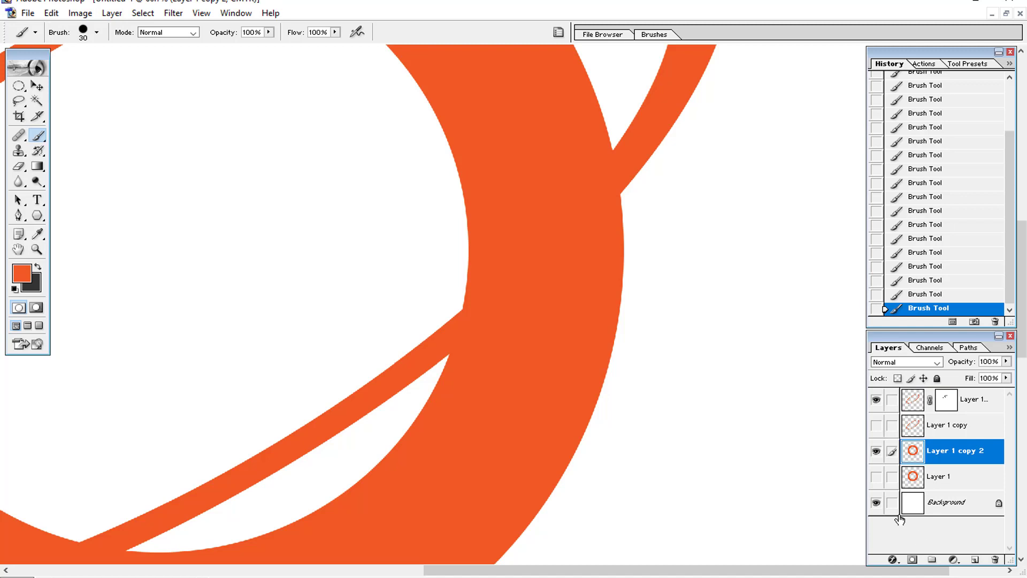
pyautogui.click(875, 451)
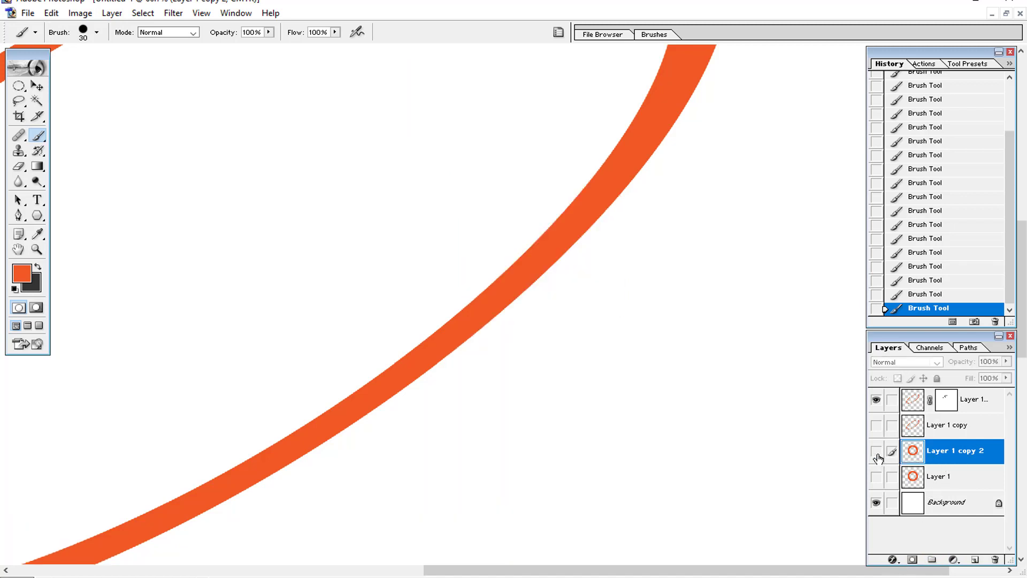
pyautogui.click(876, 451)
pyautogui.click(912, 559)
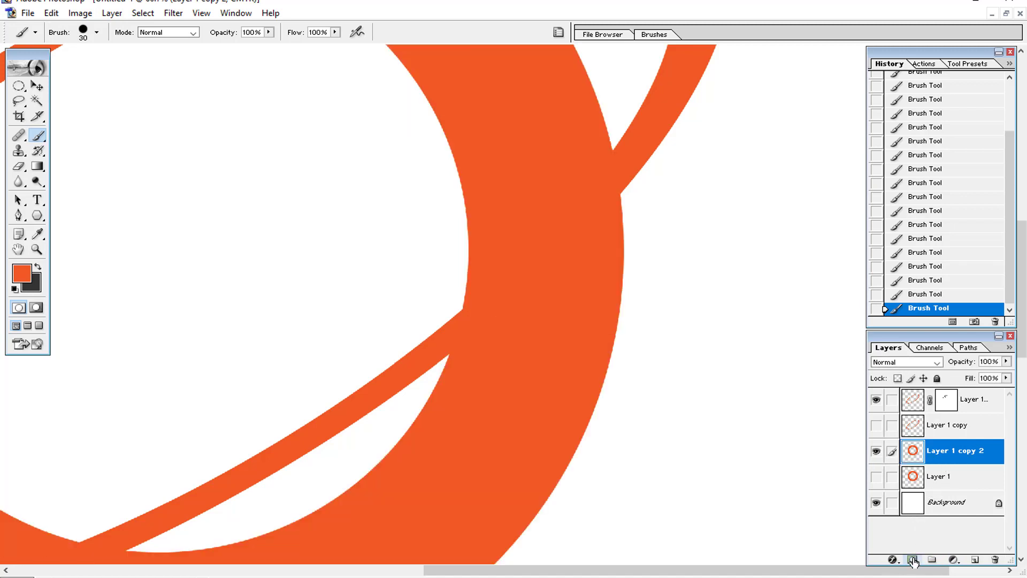
# Mask a narrow straight gap through the thick ring's right side, along the upper edge of the thin ring's crossing, using black at brush size 30
pyautogui.hotkey('ctrl', '+')
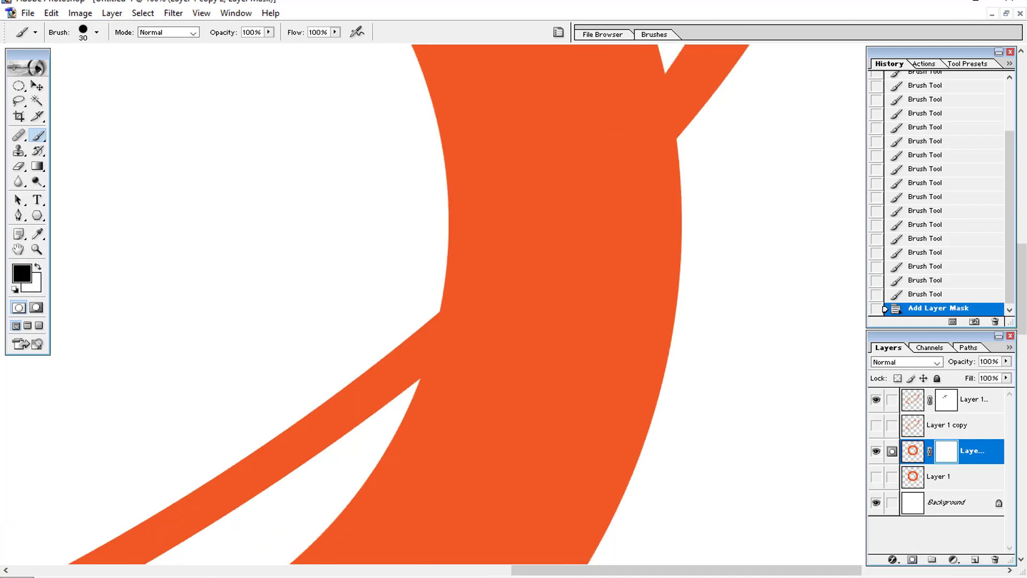
pyautogui.moveTo(673, 165); pyautogui.dragTo(670, 207)
pyautogui.moveTo(665, 96); pyautogui.dragTo(668, 111)
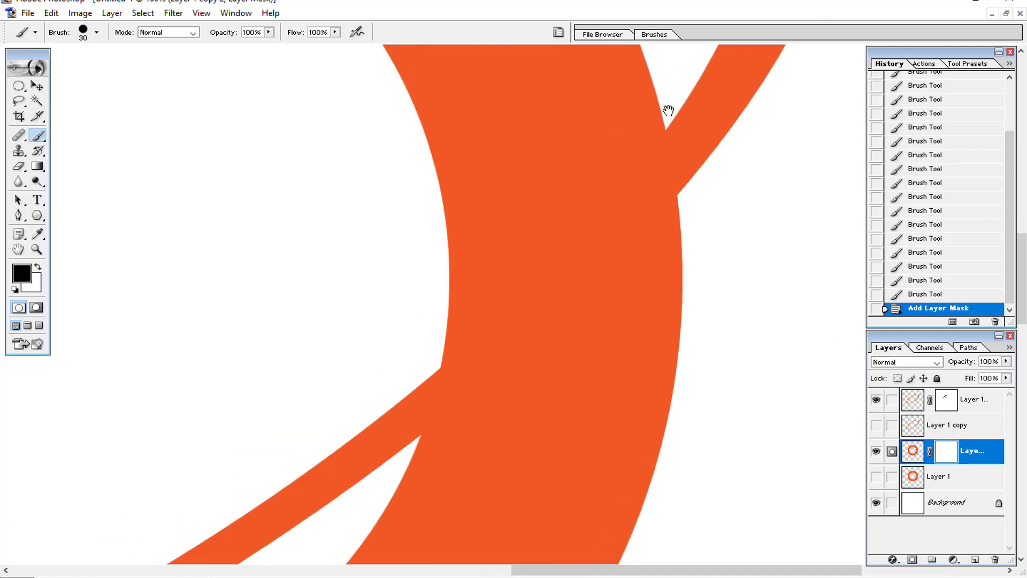
pyautogui.click(667, 110)
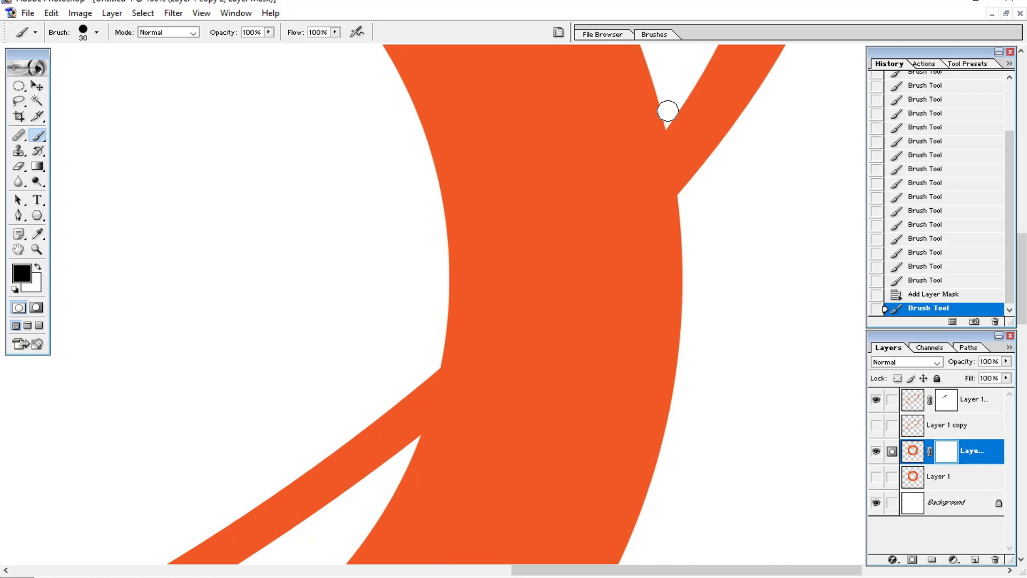
pyautogui.keyDown('shift'); pyautogui.click(431, 362); pyautogui.keyUp('shift')
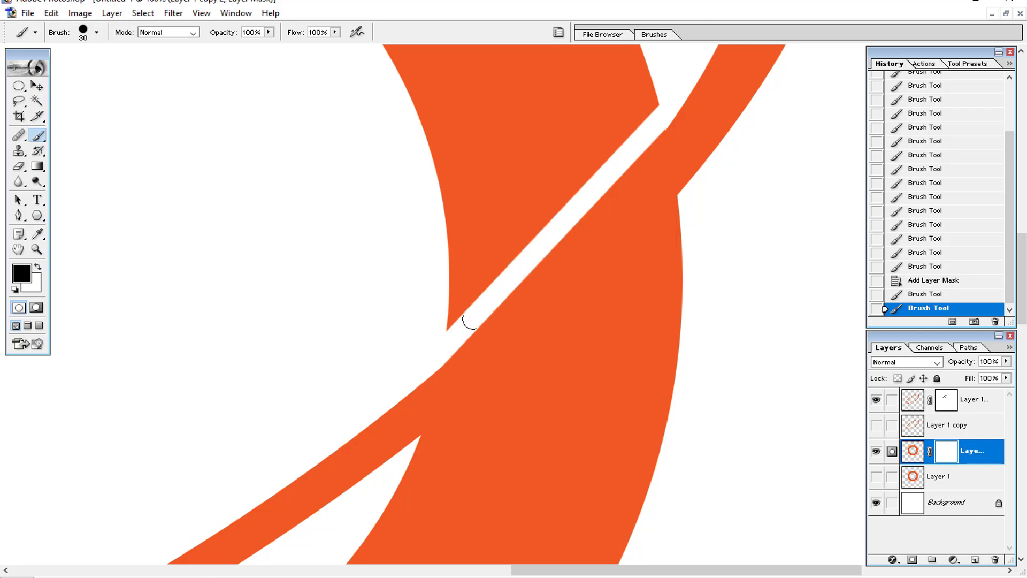
pyautogui.keyDown('shift'); pyautogui.click(665, 116); pyautogui.keyUp('shift')
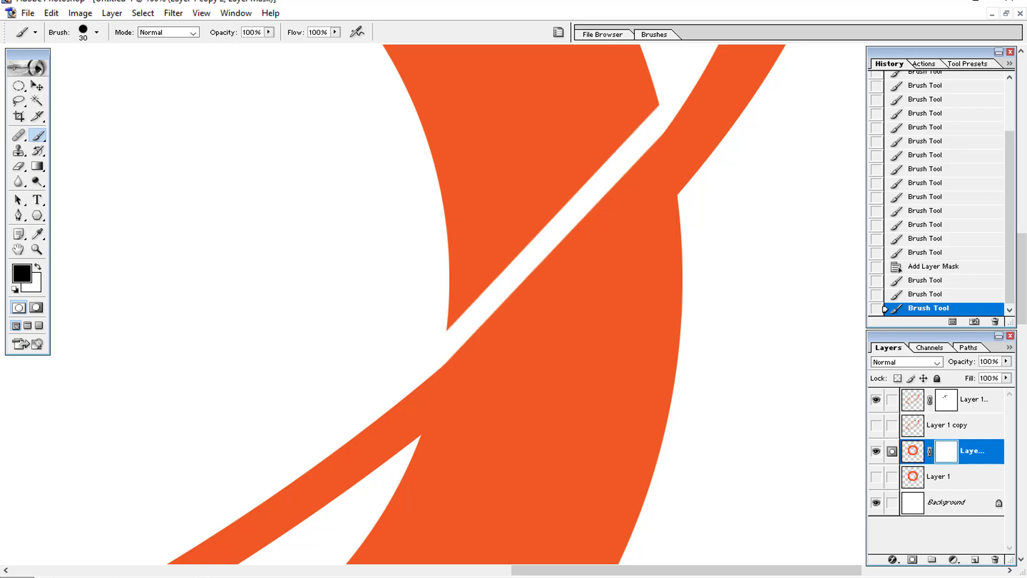
pyautogui.hotkey('ctrl', '-')
pyautogui.hotkey('ctrl', '-')
pyautogui.hotkey('ctrl', '-')
pyautogui.hotkey('ctrl', '+')
pyautogui.hotkey('ctrl', '+')
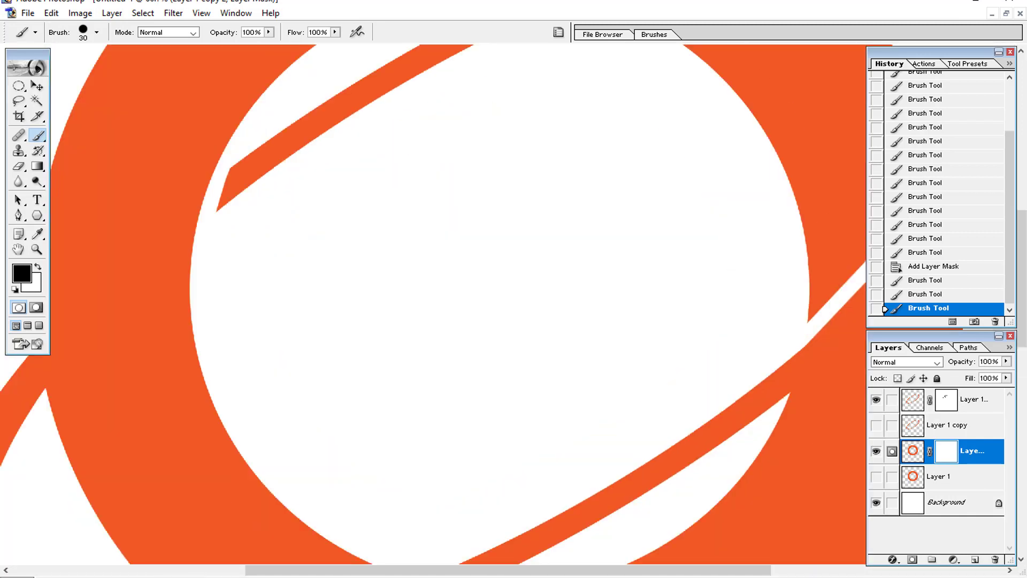
# Mask a narrow straight gap through the thick ring's lower-left part, along the upper edge of the thin ring's crossing, with brush size 30
pyautogui.moveTo(674, 345); pyautogui.dragTo(234, 335)
pyautogui.moveTo(473, 321); pyautogui.dragTo(490, 358)
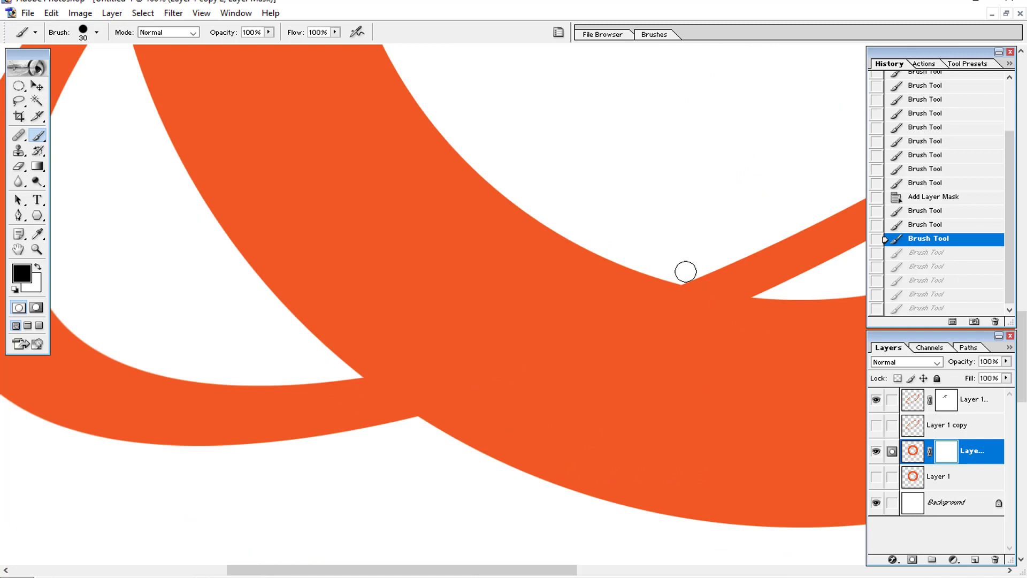
pyautogui.click(686, 271)
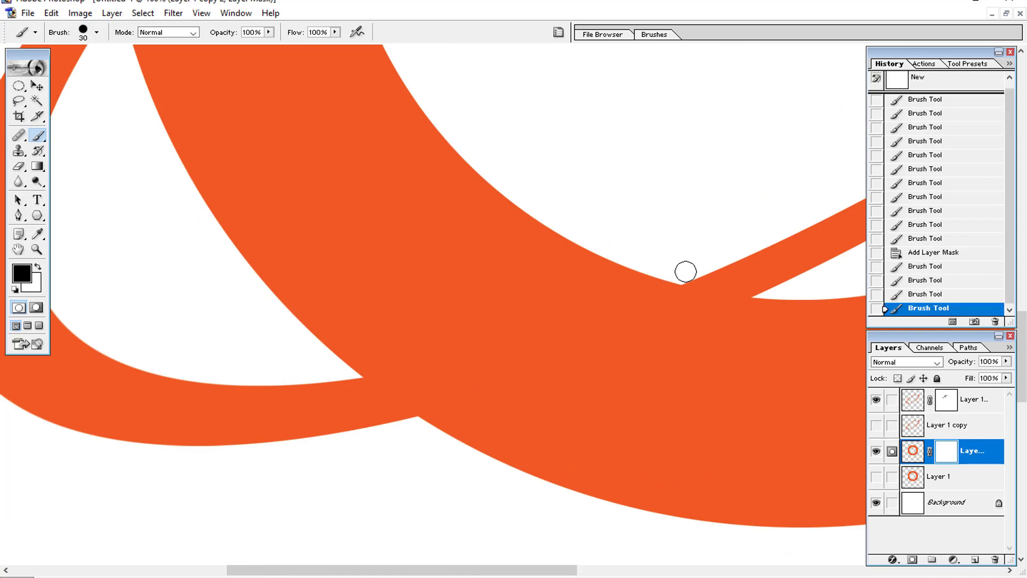
pyautogui.keyDown('shift'); pyautogui.click(343, 371); pyautogui.keyUp('shift')
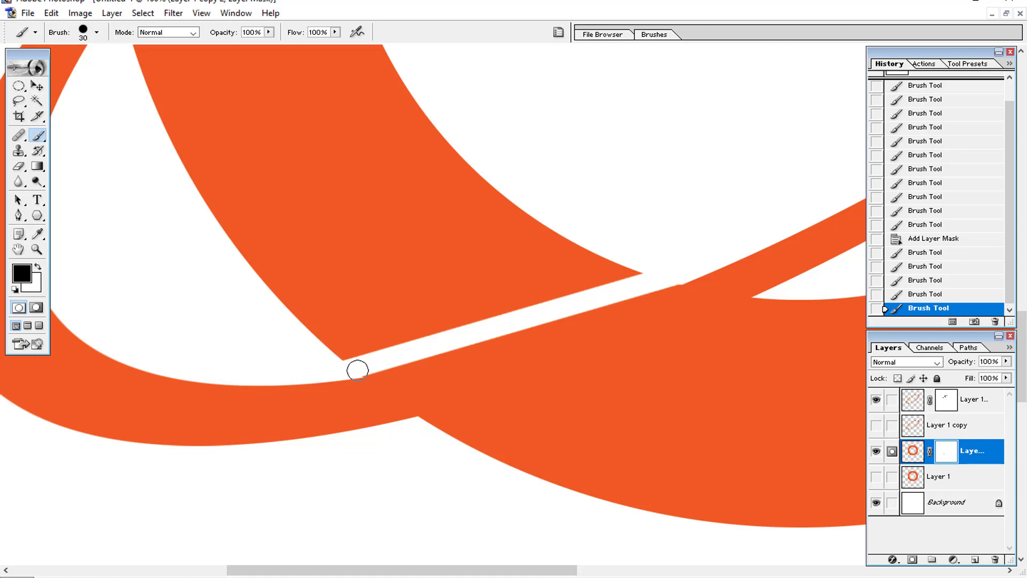
pyautogui.click(357, 370)
pyautogui.keyDown('shift'); pyautogui.click(691, 273); pyautogui.keyUp('shift')
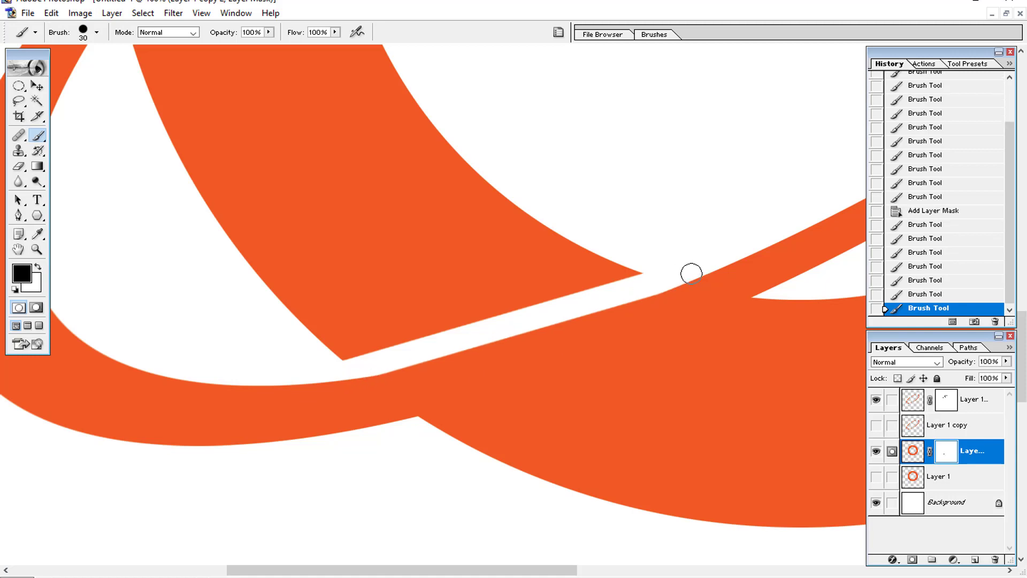
# Make the hidden layers Layer 1 and Layer 1 copy visible under the whole logo
pyautogui.hotkey('ctrl', '-')
pyautogui.hotkey('ctrl', '-')
pyautogui.hotkey('ctrl', '-')
pyautogui.hotkey('ctrl', '-')
pyautogui.hotkey('ctrl', '-')
pyautogui.hotkey('ctrl', '-')
pyautogui.hotkey('ctrl', '+')
pyautogui.hotkey('ctrl', '+')
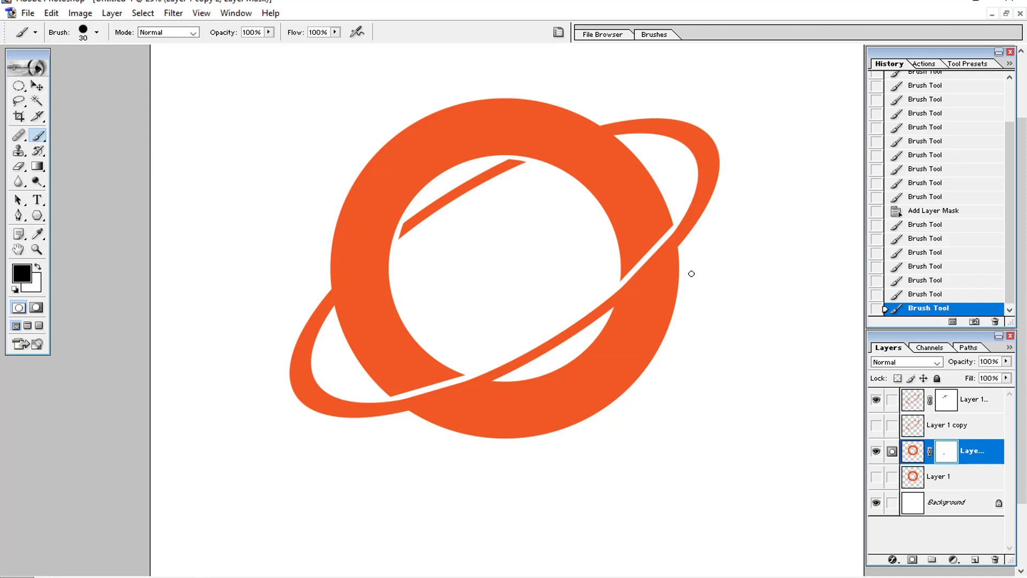
pyautogui.click(958, 477)
pyautogui.click(908, 422)
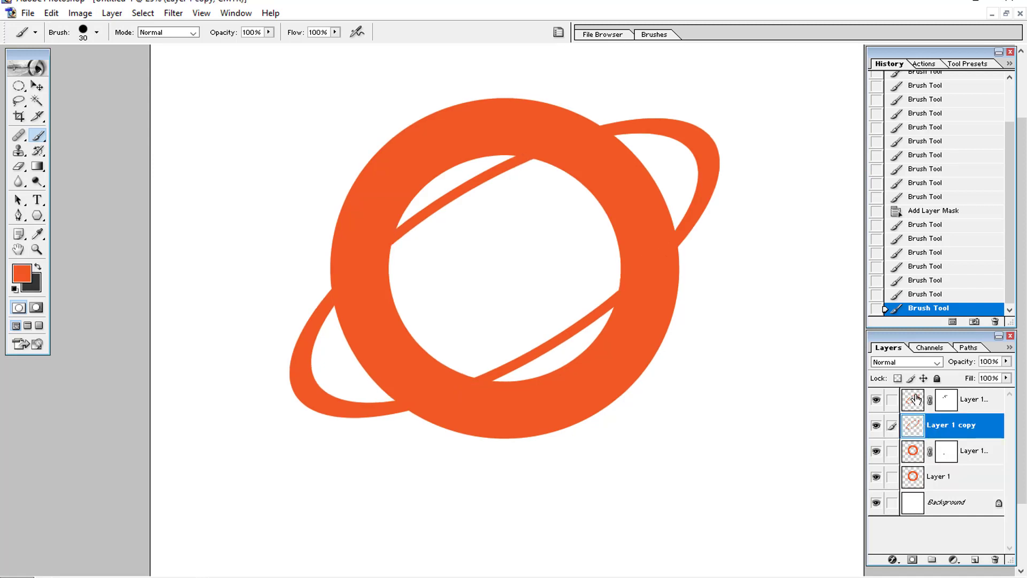
pyautogui.click(915, 398)
pyautogui.click(947, 400)
pyautogui.hotkey('ctrl', '+')
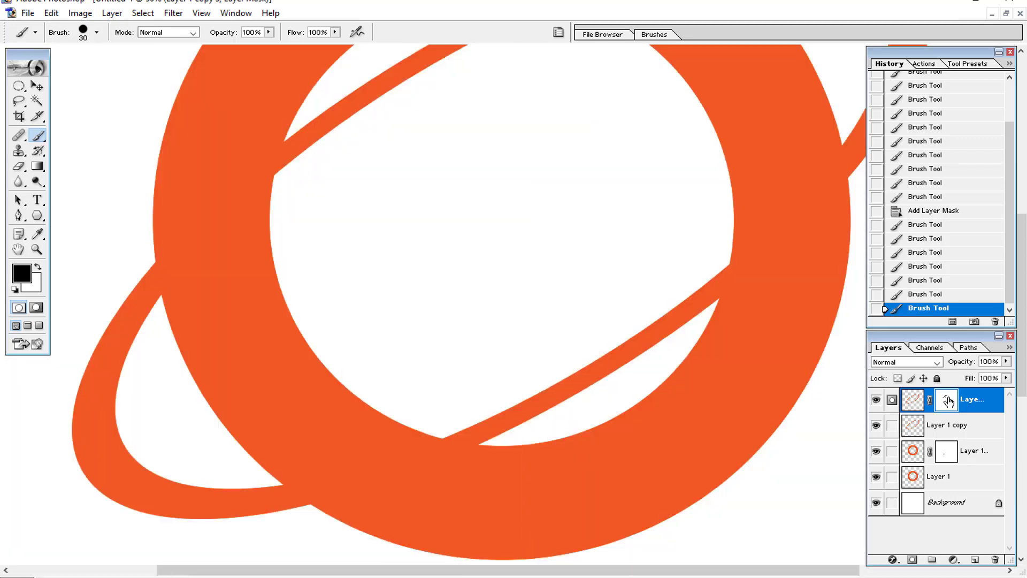
pyautogui.hotkey('ctrl', '-')
pyautogui.hotkey('ctrl', '-')
pyautogui.hotkey('ctrl', '-')
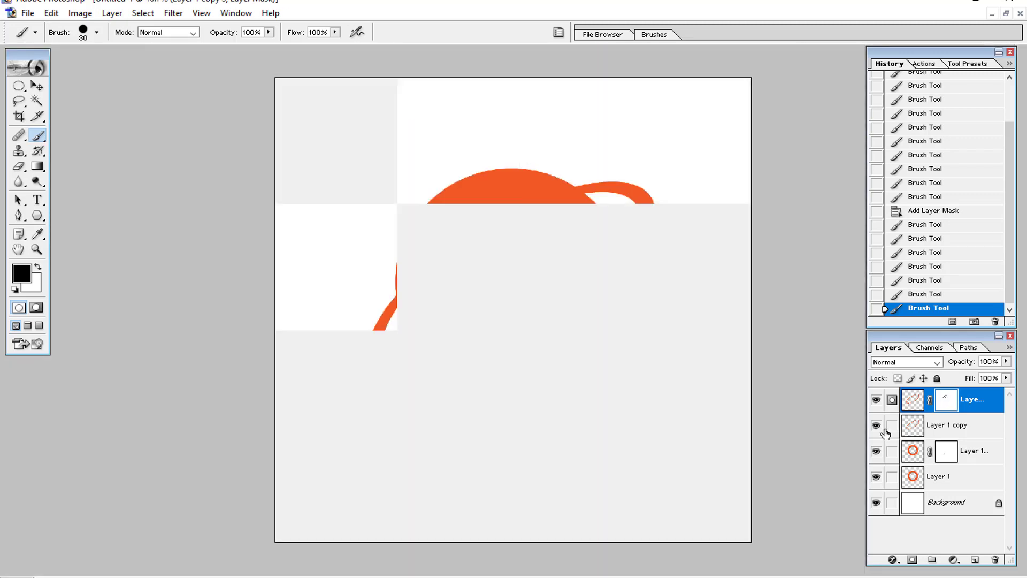
pyautogui.click(912, 432)
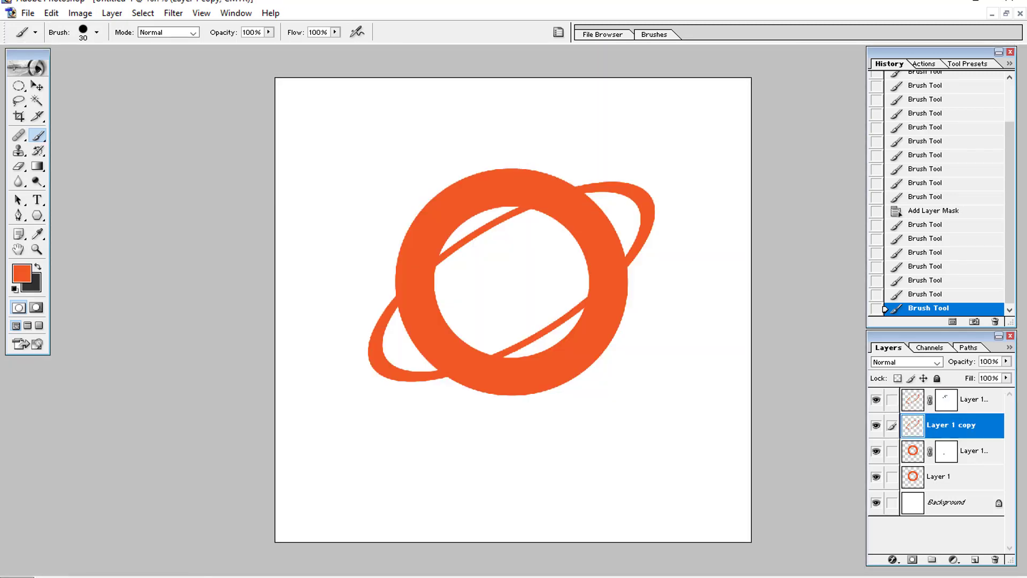
# Open the reference logo o.png and sample its thick ring's grey as the foreground colour, with orange as the background colour
pyautogui.click(1006, 14)
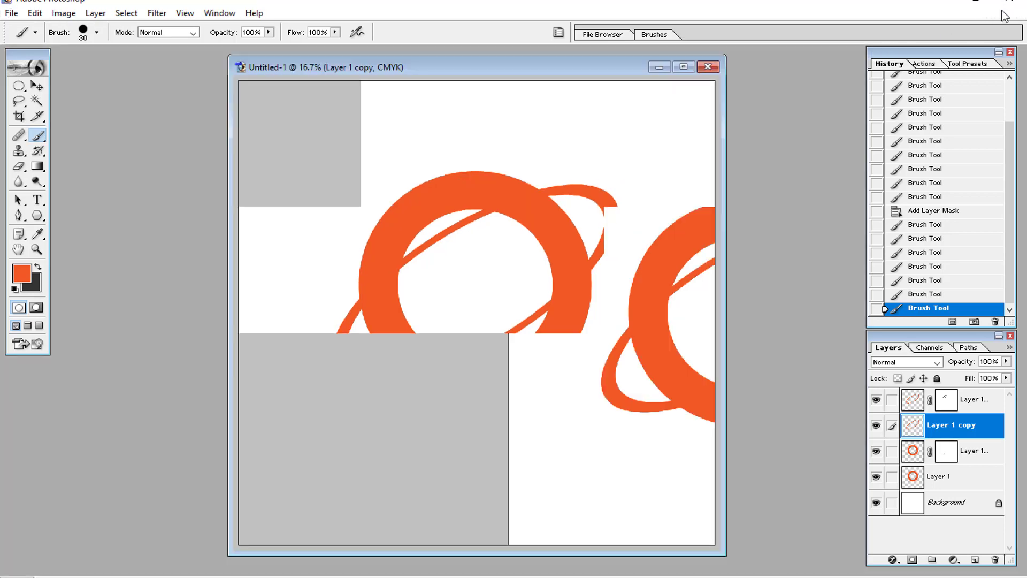
pyautogui.hotkey('ctrl', 'o')
pyautogui.doubleClick(352, 222)
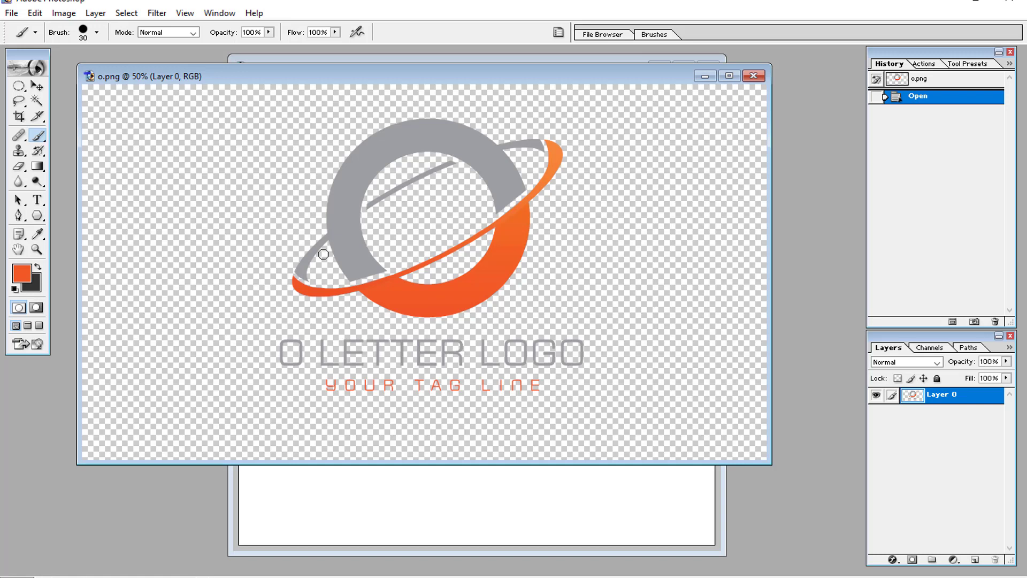
pyautogui.press('x')
pyautogui.press('i')
pyautogui.click(342, 209)
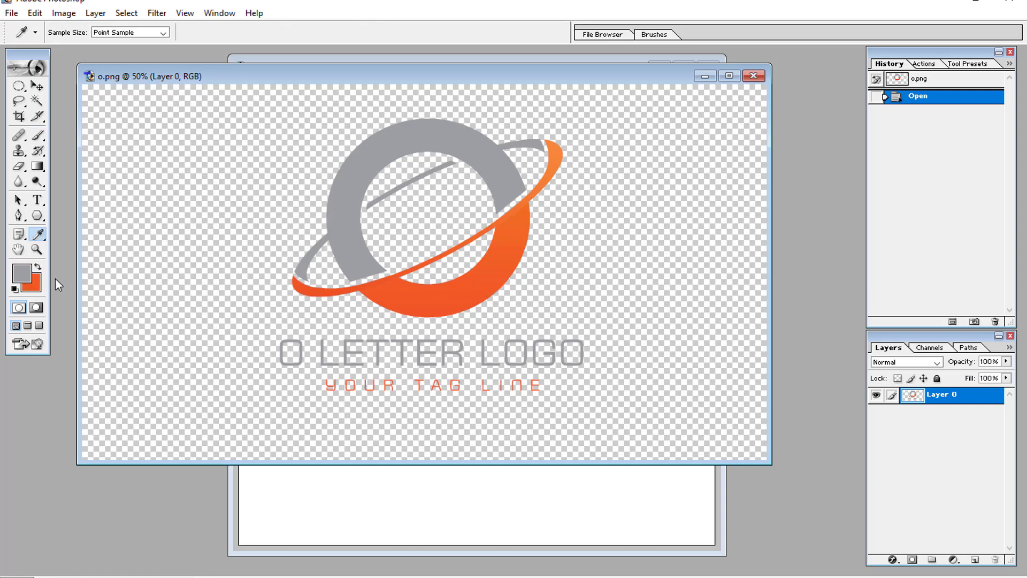
# Check the sampled grey's colour values without changing them, and close o.png
pyautogui.click(24, 278)
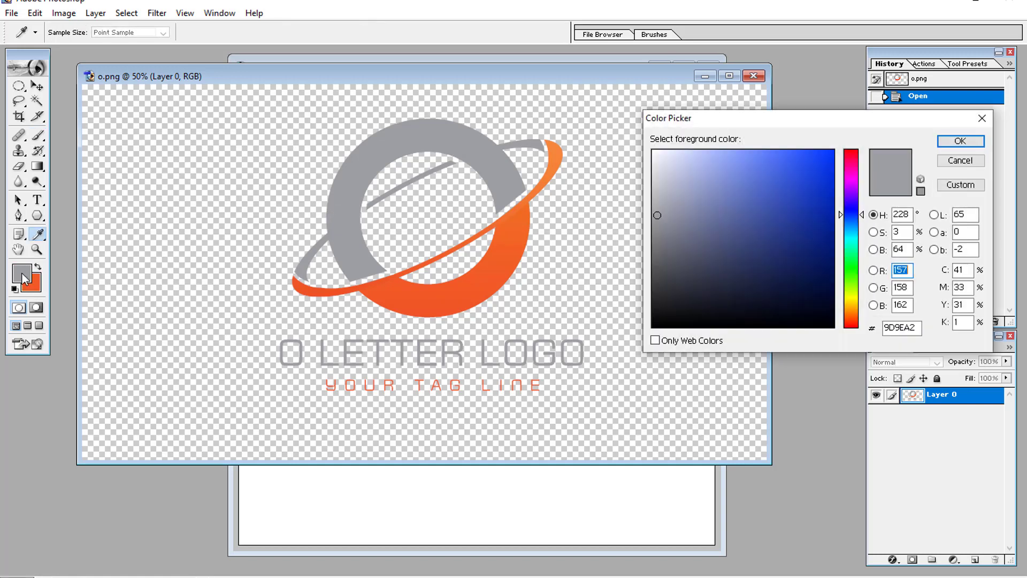
pyautogui.click(890, 327)
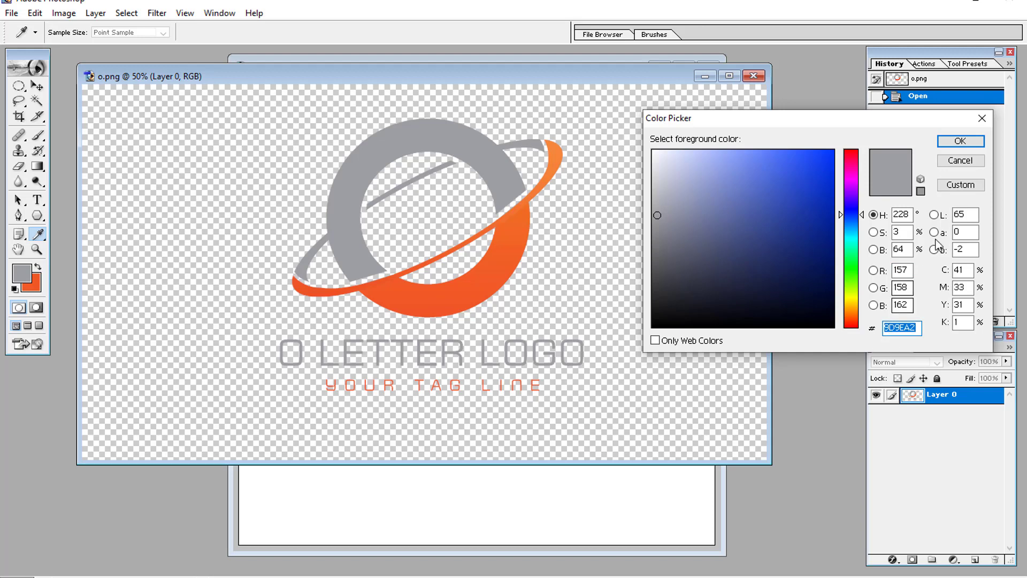
pyautogui.click(960, 161)
pyautogui.click(746, 75)
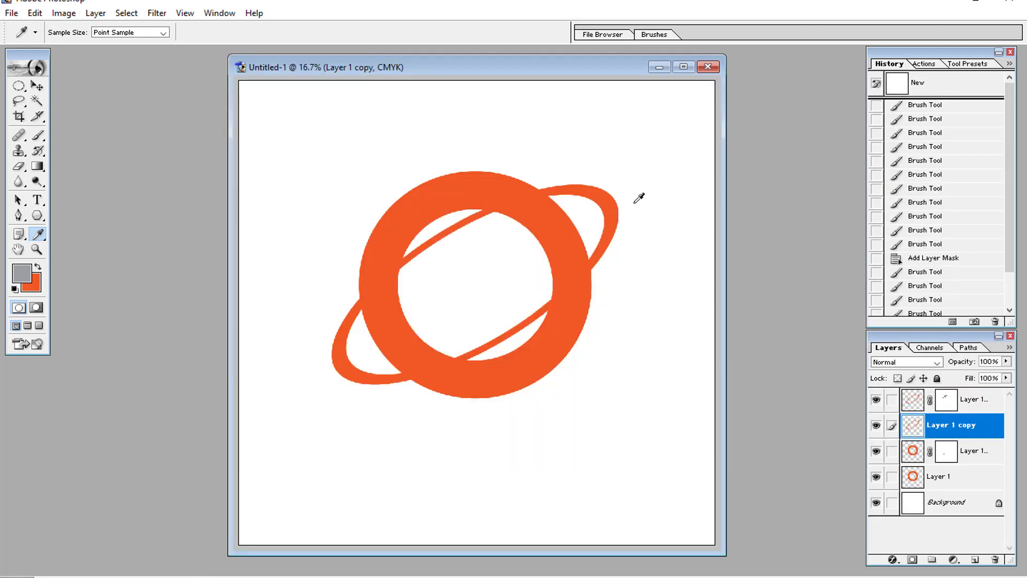
# Compare Layer 1 with the masked thick ring layer above it by hiding and reshowing Layer 1
pyautogui.hotkey('ctrl', '+')
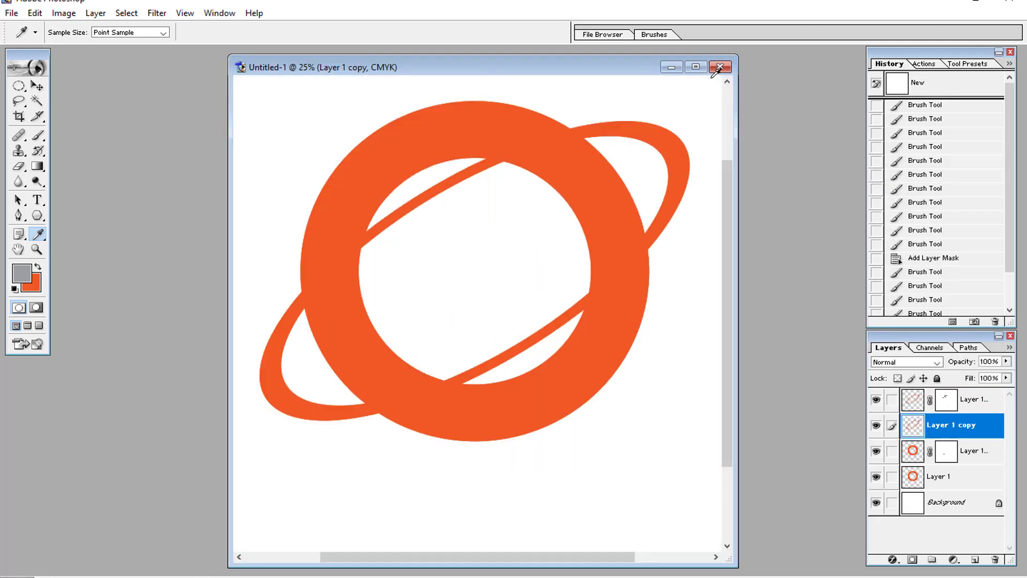
pyautogui.click(695, 67)
pyautogui.click(920, 454)
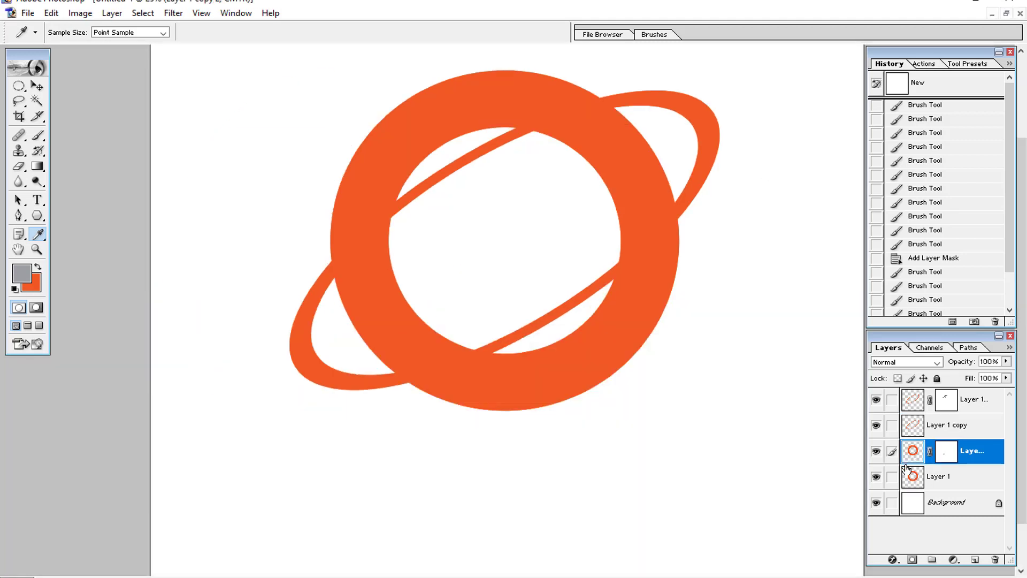
pyautogui.click(916, 487)
pyautogui.click(876, 477)
pyautogui.click(875, 477)
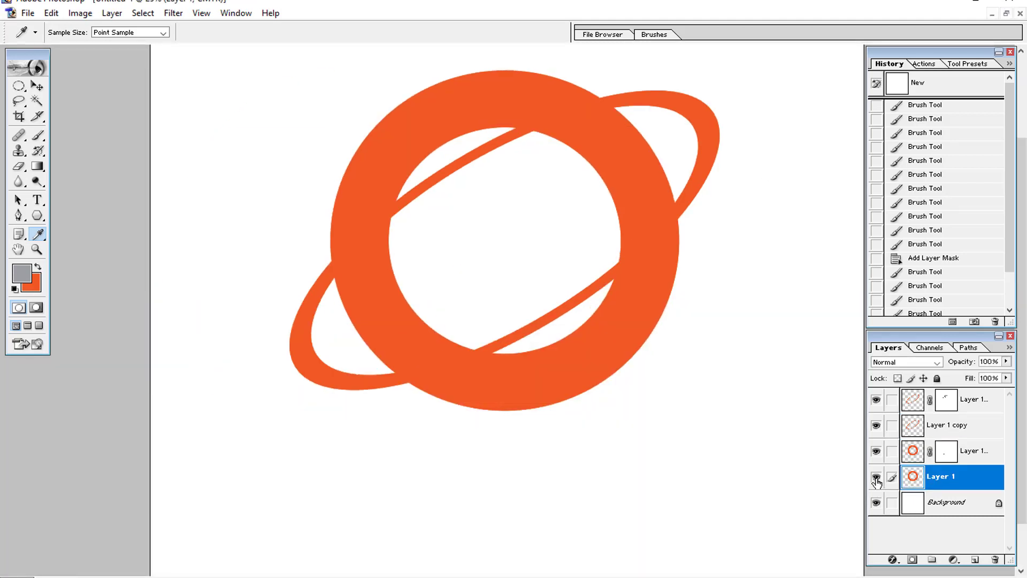
pyautogui.click(875, 477)
pyautogui.click(876, 477)
pyautogui.click(914, 451)
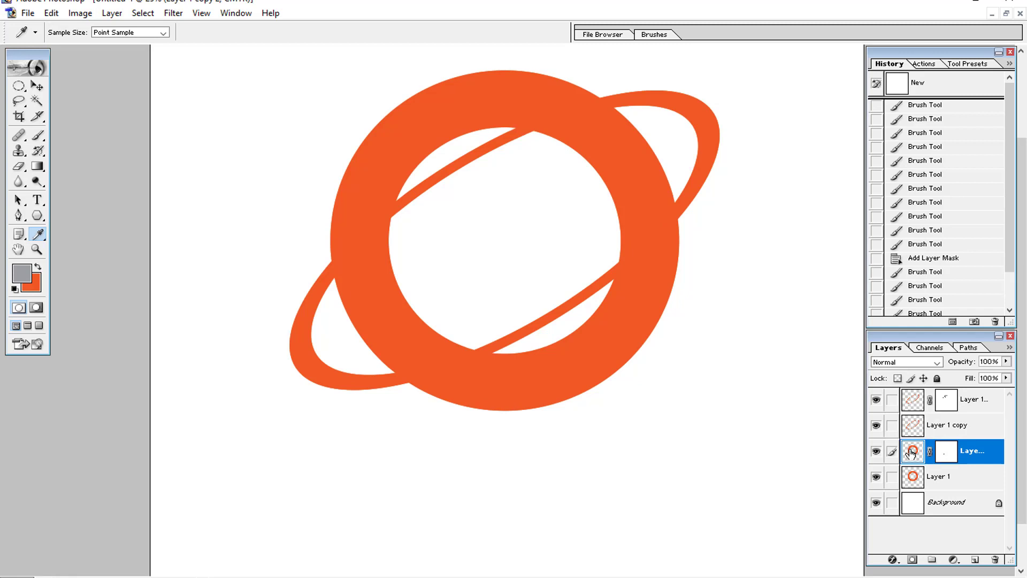
pyautogui.click(875, 477)
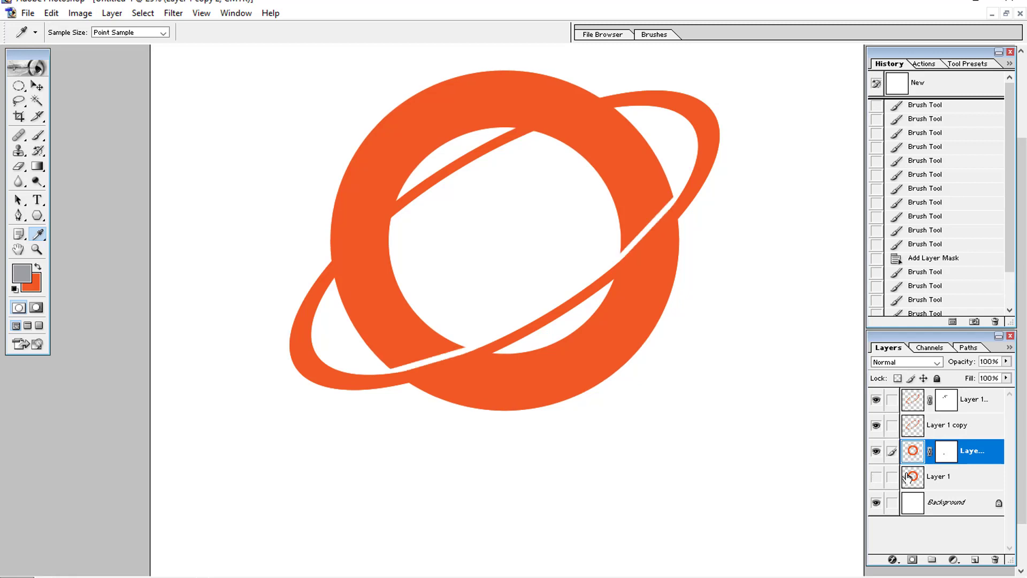
pyautogui.click(908, 476)
pyautogui.click(877, 477)
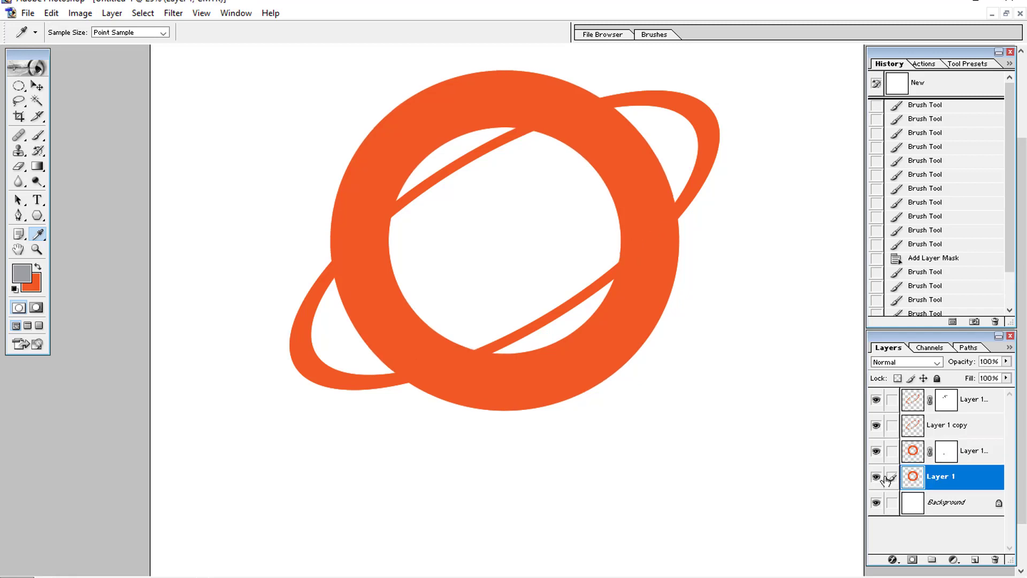
# Select the outline of Layer 1's thick ring, fill it with the sampled grey, and deselect
pyautogui.keyDown('ctrl'); pyautogui.click(913, 483); pyautogui.keyUp('ctrl')
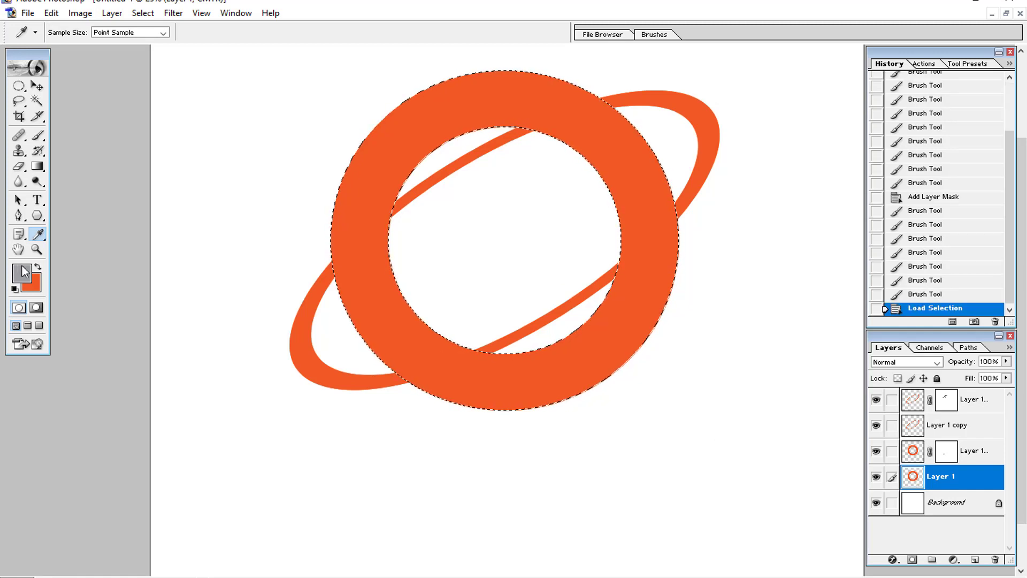
pyautogui.hotkey('alt', 'BackSpace')
pyautogui.hotkey('ctrl', 'd')
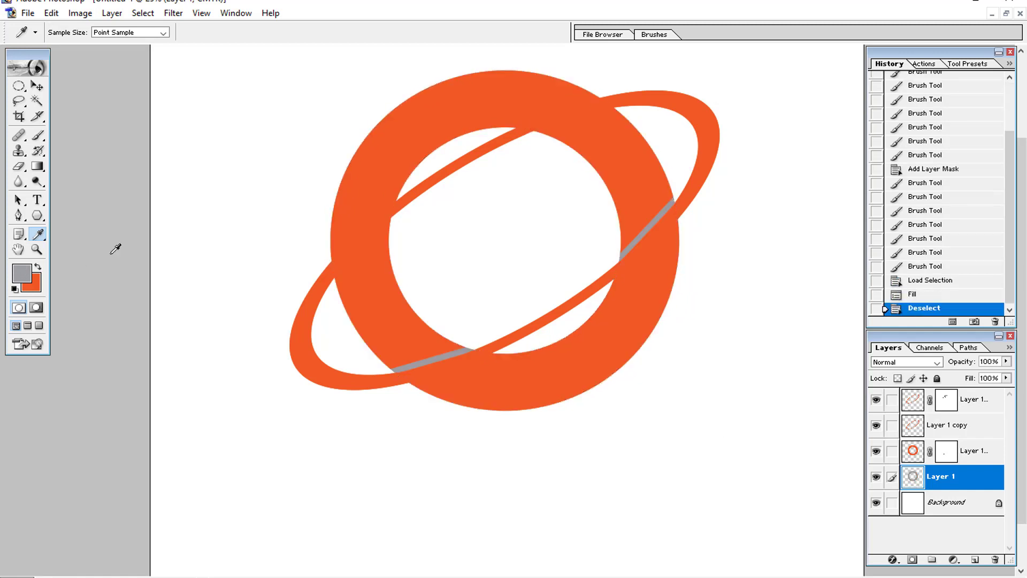
# Load the orange thick ring's layer mask as a selection and add it as a layer mask to Layer 1
pyautogui.press('b')
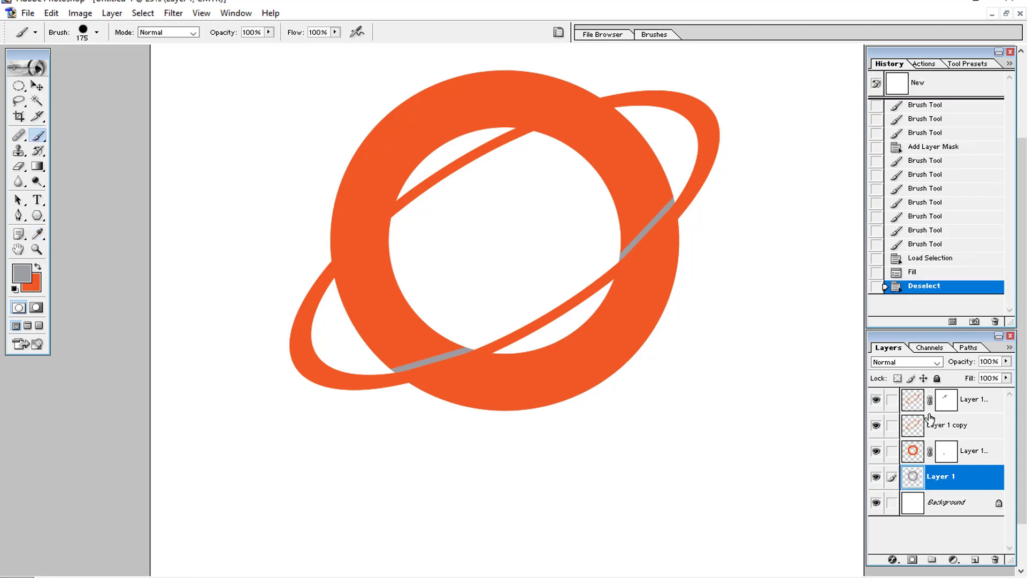
pyautogui.keyDown('ctrl'); pyautogui.click(944, 459); pyautogui.keyUp('ctrl')
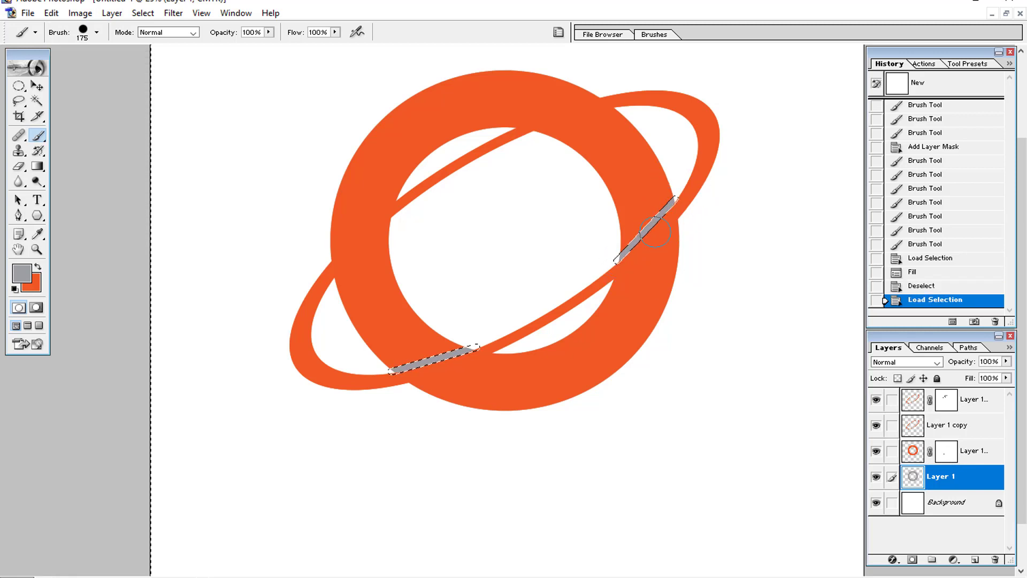
pyautogui.click(876, 477)
pyautogui.click(876, 478)
pyautogui.click(910, 560)
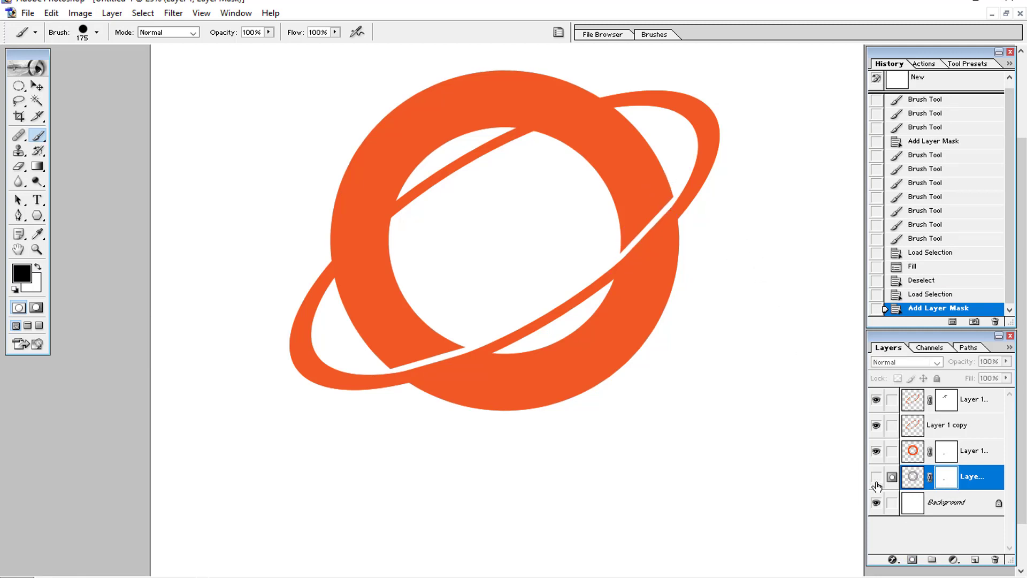
# Move Layer 1 above the orange thick ring layer and mask its grey part below the thin ring in black, with brush size 175
pyautogui.moveTo(913, 478); pyautogui.dragTo(910, 437)
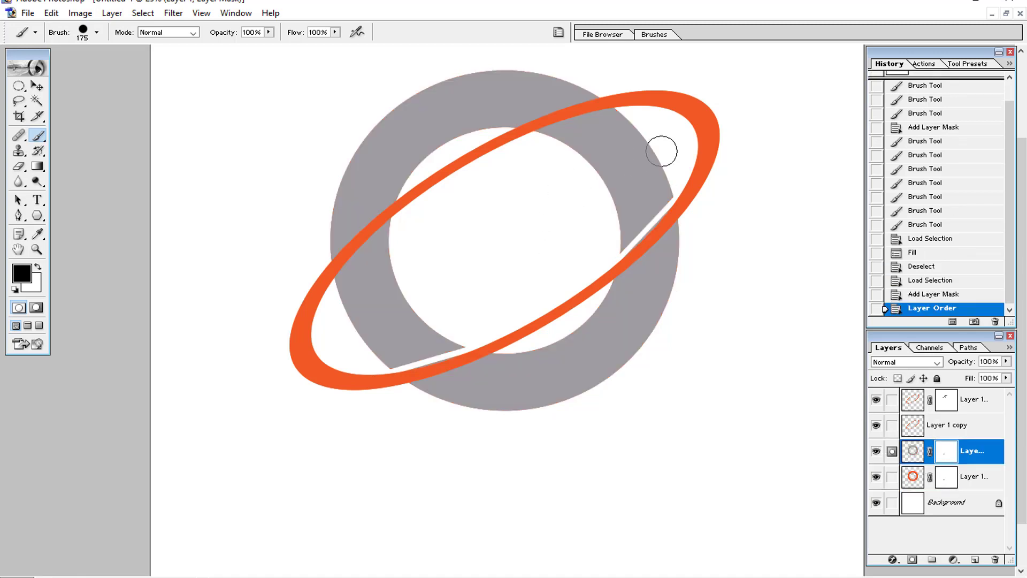
pyautogui.moveTo(661, 152)
pyautogui.mouseDown()
pyautogui.moveTo(645, 203)
pyautogui.moveTo(671, 231)
pyautogui.moveTo(561, 336)
pyautogui.moveTo(402, 387)
pyautogui.moveTo(556, 351)
pyautogui.moveTo(605, 310)
pyautogui.moveTo(682, 282)
pyautogui.moveTo(694, 245)
pyautogui.moveTo(636, 328)
pyautogui.moveTo(613, 312)
pyautogui.moveTo(567, 400)
pyautogui.moveTo(547, 404)
pyautogui.moveTo(536, 372)
pyautogui.moveTo(434, 412)
pyautogui.moveTo(515, 415)
pyautogui.moveTo(599, 398)
pyautogui.mouseUp()
pyautogui.hotkey('ctrl', 'z')
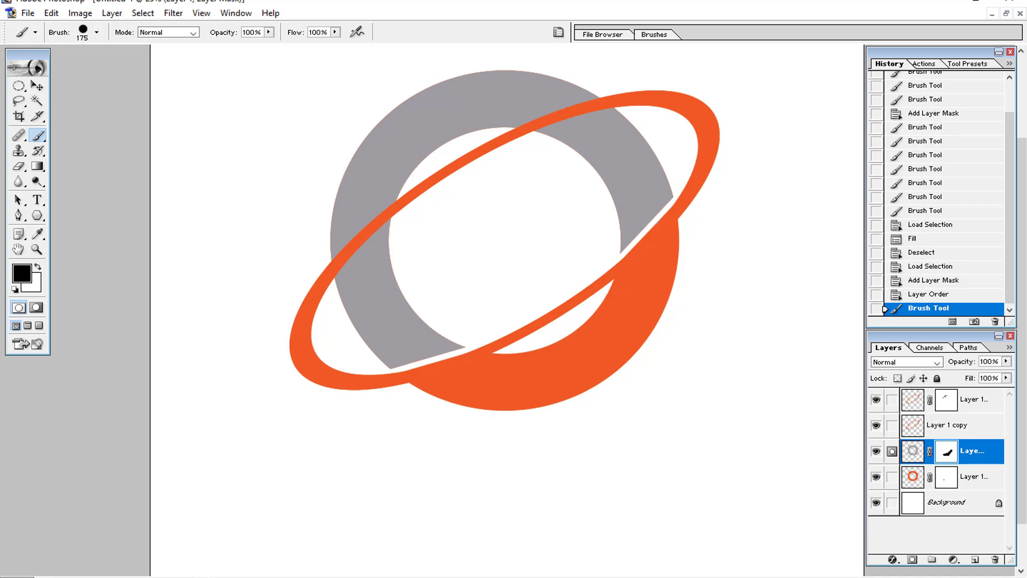
# Move Layer 1 copy to the top of the layer stack, fill its thin ring with the sampled grey, and deselect
pyautogui.click(909, 427)
pyautogui.moveTo(907, 413); pyautogui.dragTo(905, 398)
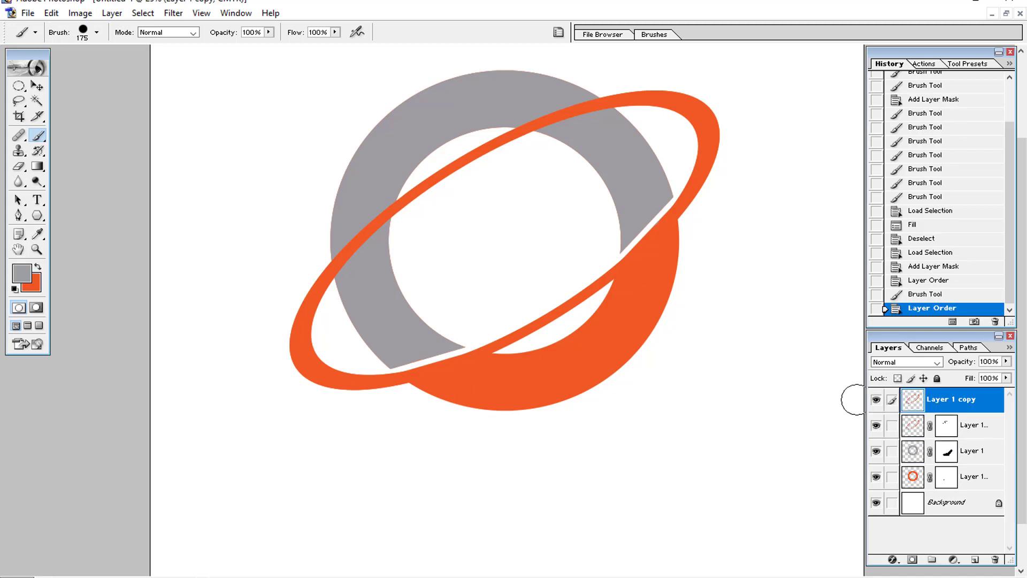
pyautogui.click(874, 405)
pyautogui.keyDown('ctrl'); pyautogui.click(916, 405); pyautogui.keyUp('ctrl')
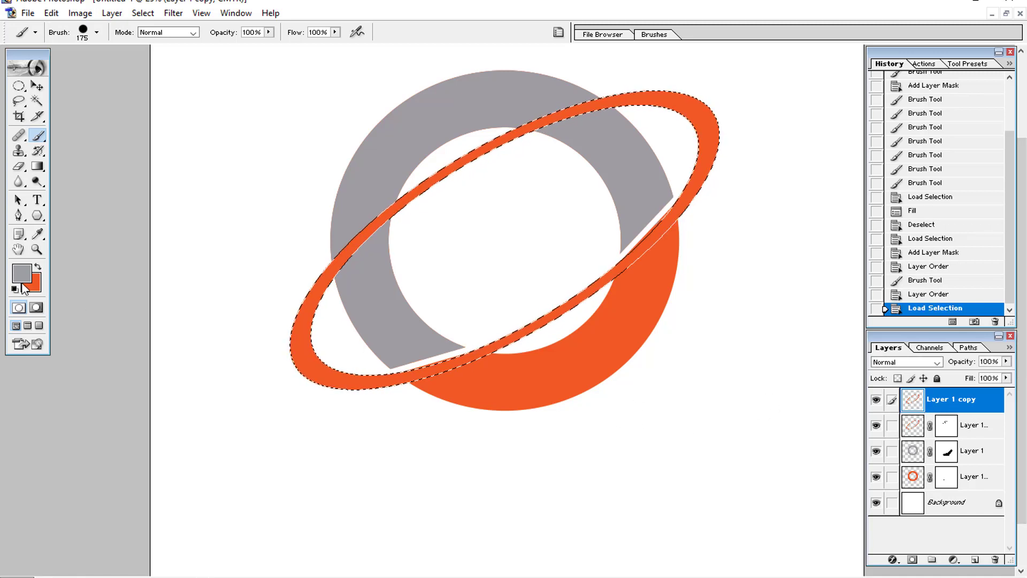
pyautogui.hotkey('alt', 'BackSpace')
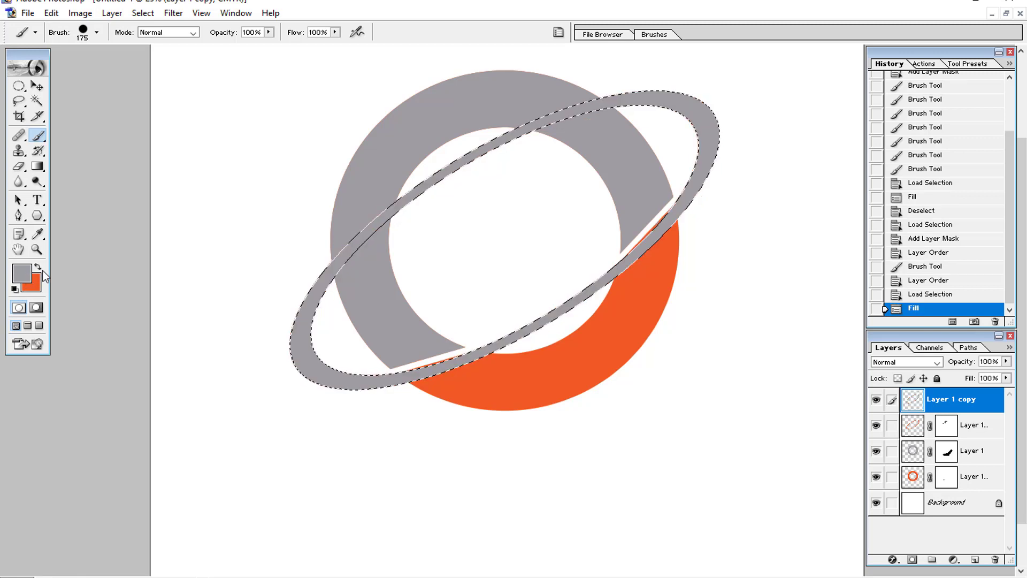
pyautogui.hotkey('ctrl', 'd')
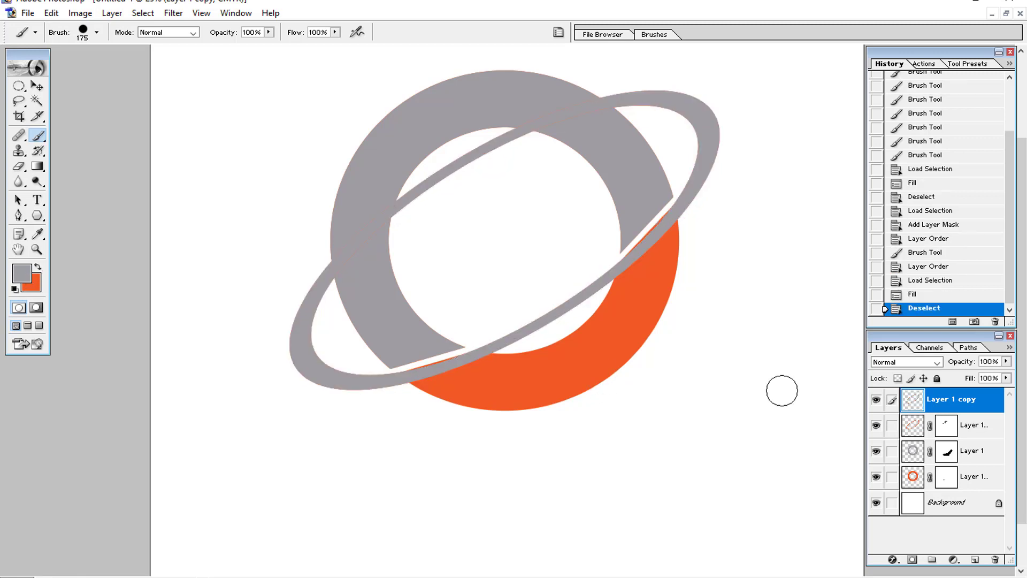
# Load the orange thin ring's layer mask as a selection and add it as a layer mask to Layer 1 copy
pyautogui.click(911, 559)
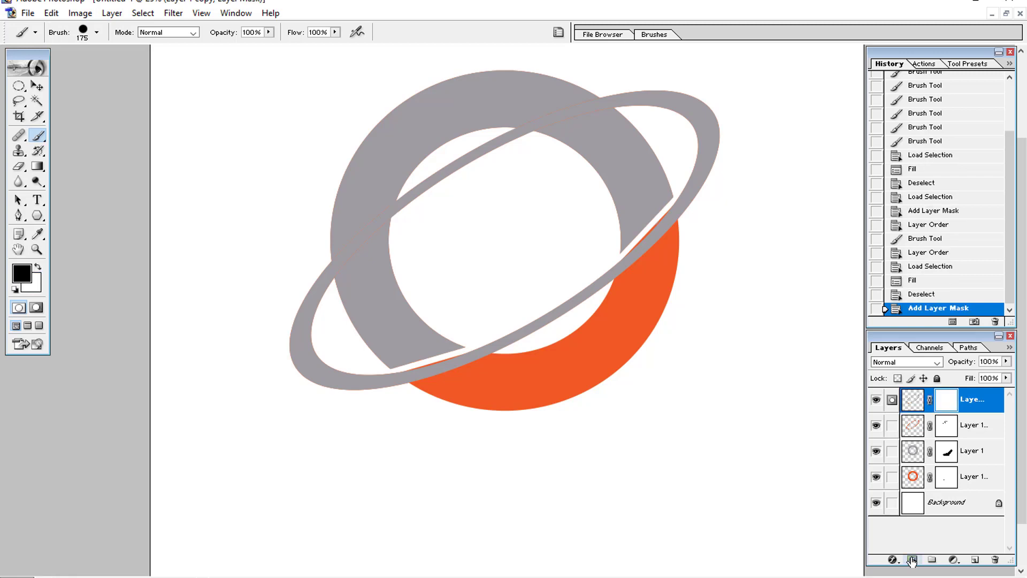
pyautogui.hotkey('ctrl', 'z')
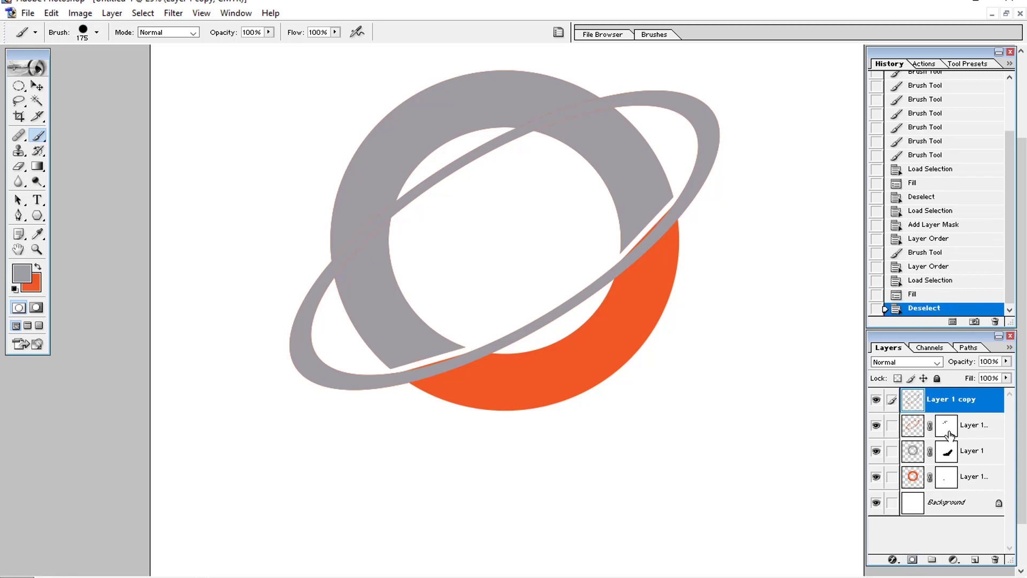
pyautogui.click(948, 430)
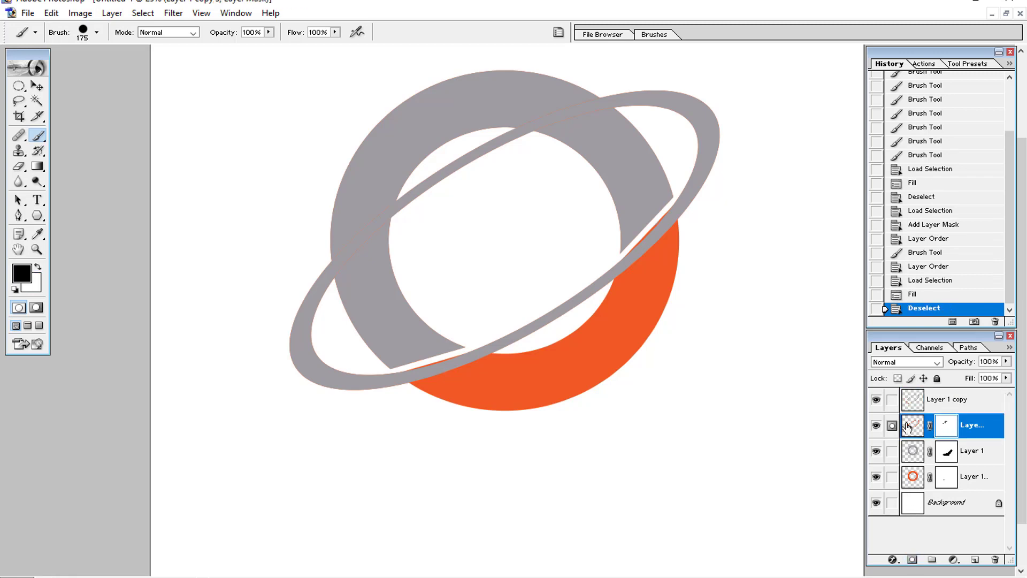
pyautogui.keyDown('ctrl'); pyautogui.click(947, 428); pyautogui.keyUp('ctrl')
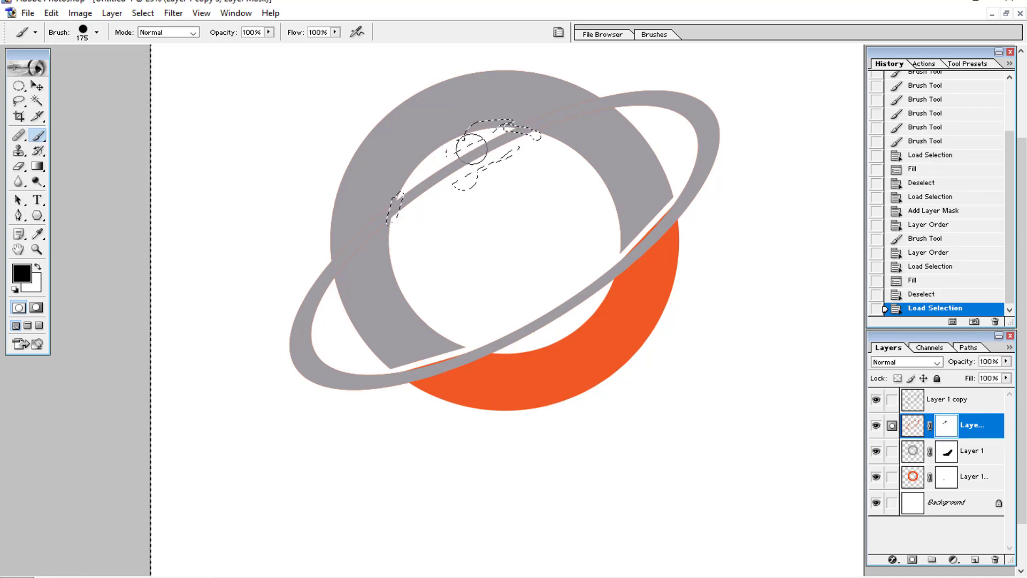
pyautogui.click(931, 400)
pyautogui.click(912, 559)
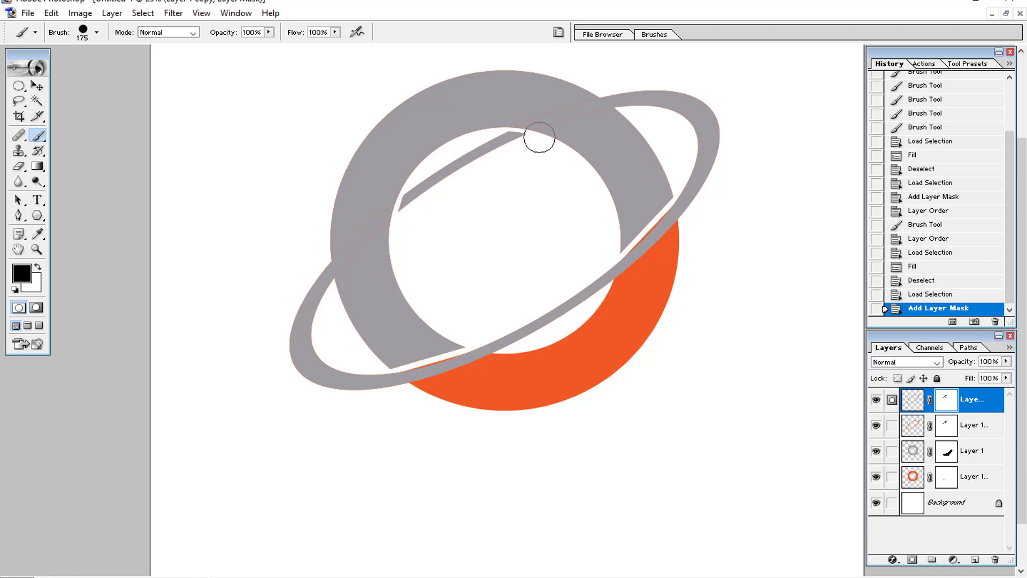
# Mask the grey thin ring in black along its front arc, from the upper-right bend to the lower-left bend, with brush size 175
pyautogui.hotkey('ctrl', '+')
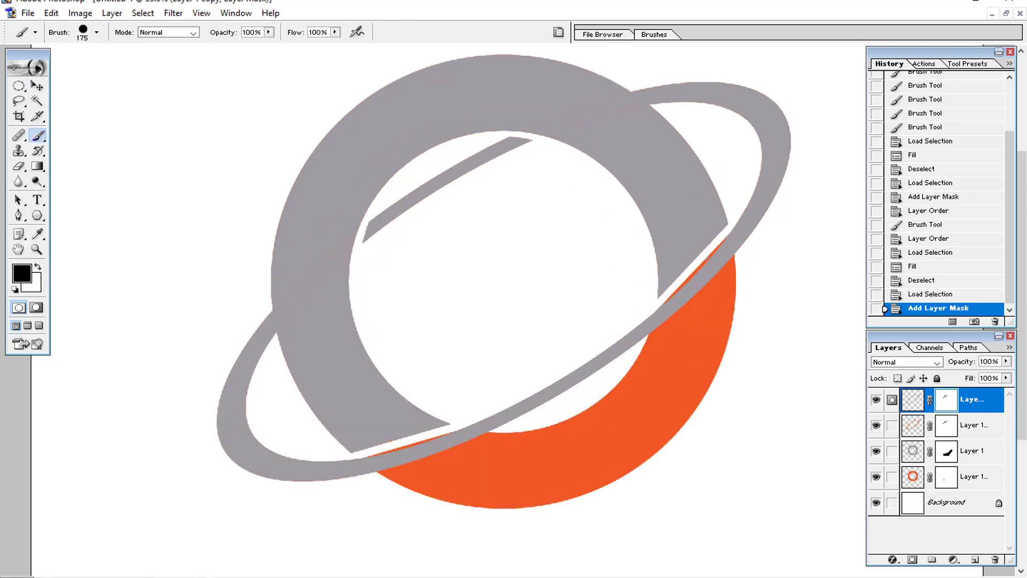
pyautogui.moveTo(733, 262)
pyautogui.mouseDown()
pyautogui.moveTo(737, 253)
pyautogui.moveTo(698, 275)
pyautogui.moveTo(634, 341)
pyautogui.moveTo(433, 455)
pyautogui.moveTo(369, 480)
pyautogui.moveTo(277, 475)
pyautogui.moveTo(259, 449)
pyautogui.moveTo(265, 435)
pyautogui.moveTo(259, 469)
pyautogui.mouseUp()
pyautogui.moveTo(749, 245)
pyautogui.mouseDown()
pyautogui.moveTo(769, 169)
pyautogui.moveTo(763, 144)
pyautogui.moveTo(785, 128)
pyautogui.mouseUp()
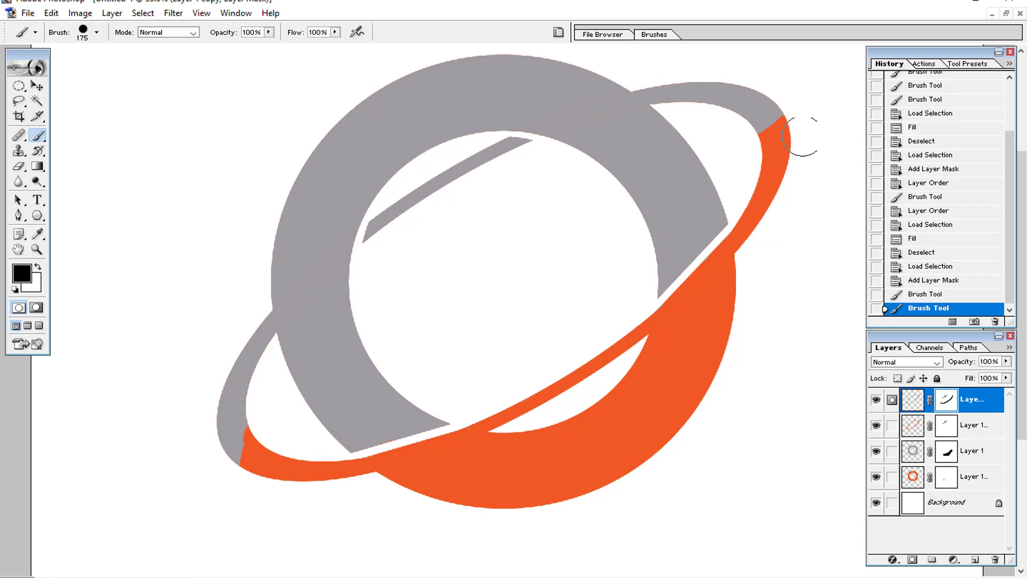
# Shape where the grey ends on the thin ring's upper-right and lower-left bends by masking more grey in black
pyautogui.click(803, 136)
pyautogui.click(780, 132)
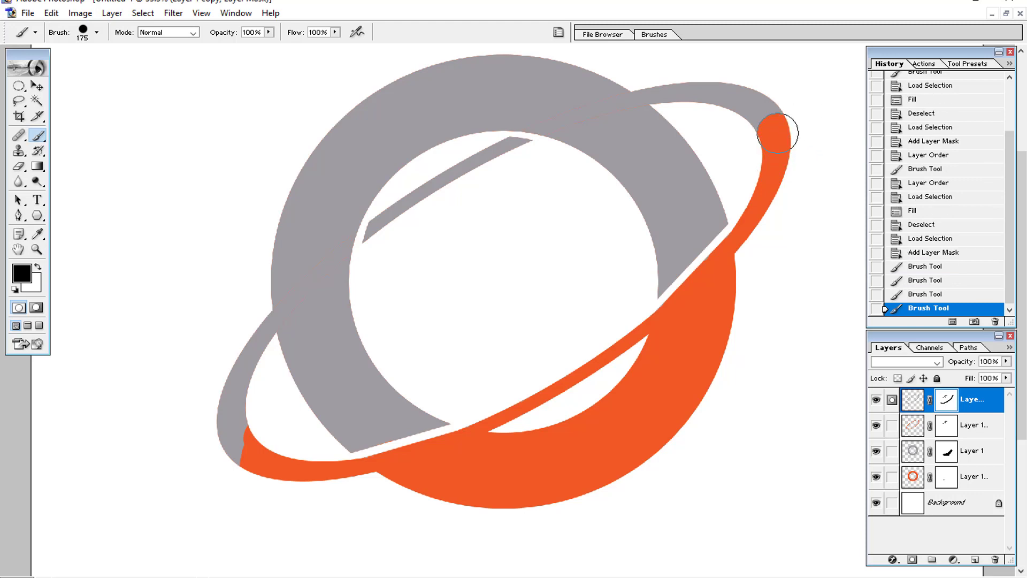
pyautogui.click(769, 132)
pyautogui.click(758, 130)
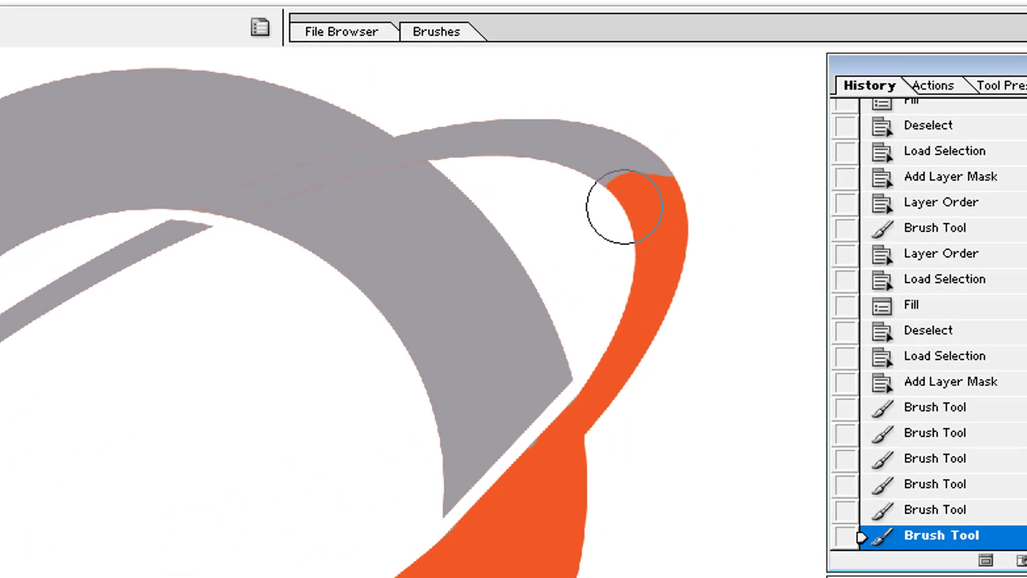
pyautogui.click(625, 207)
pyautogui.click(611, 204)
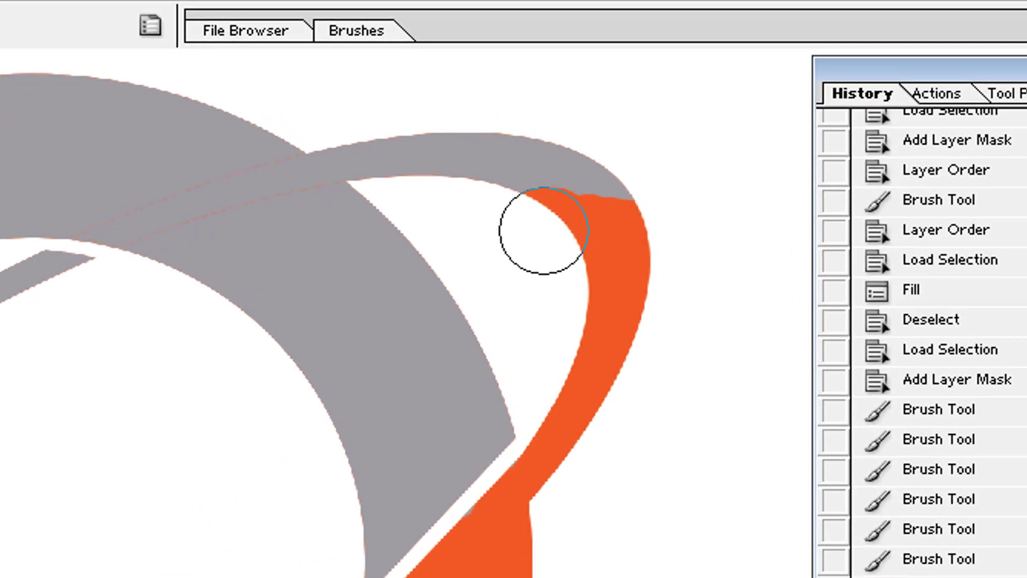
pyautogui.click(598, 202)
pyautogui.moveTo(565, 202); pyautogui.dragTo(660, 217)
pyautogui.moveTo(618, 248); pyautogui.dragTo(637, 257)
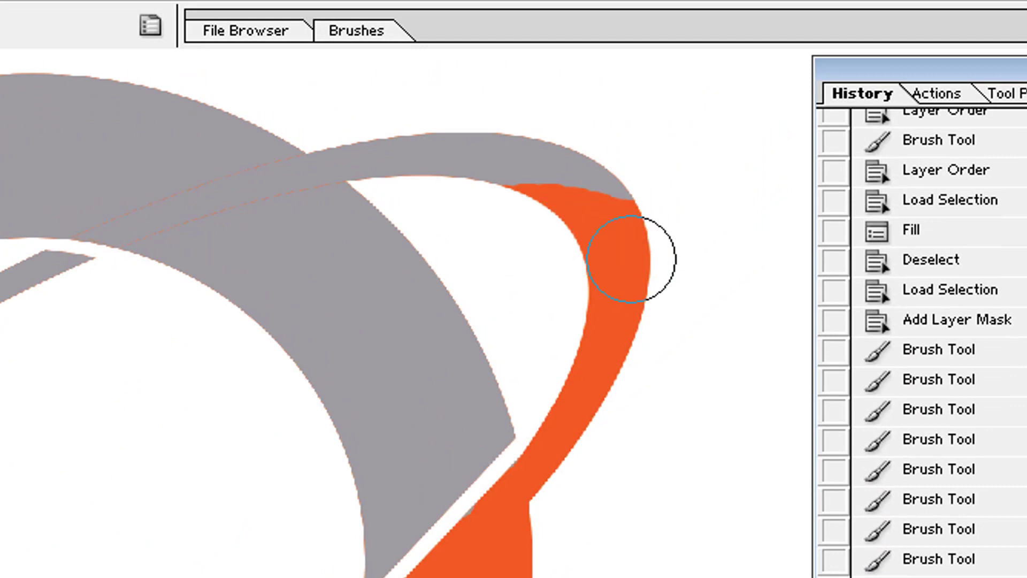
pyautogui.moveTo(513, 228)
pyautogui.mouseDown()
pyautogui.moveTo(595, 229)
pyautogui.moveTo(657, 246)
pyautogui.mouseUp()
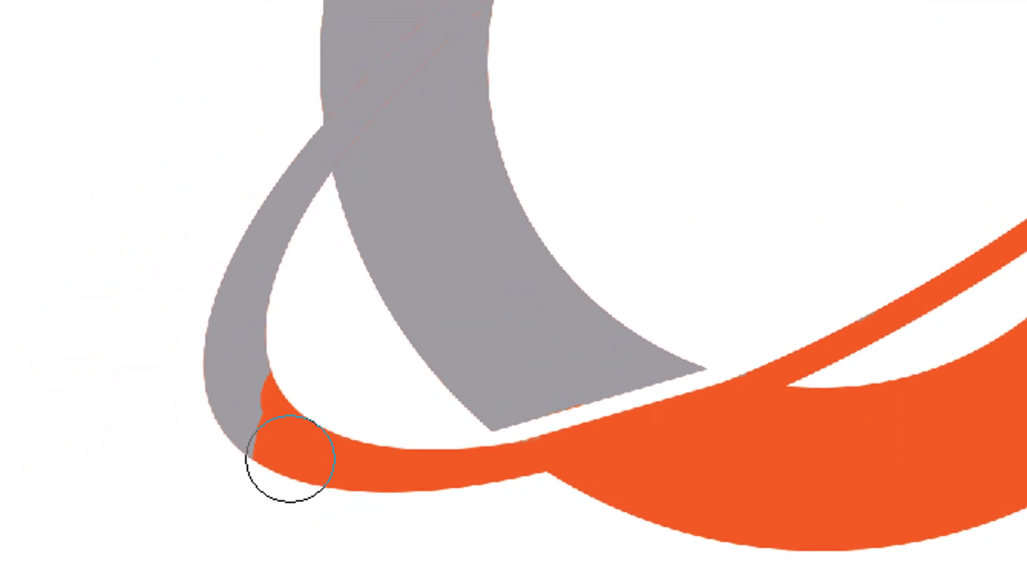
pyautogui.moveTo(289, 442)
pyautogui.mouseDown()
pyautogui.moveTo(286, 365)
pyautogui.moveTo(290, 478)
pyautogui.mouseUp()
pyautogui.hotkey('ctrl', 'z')
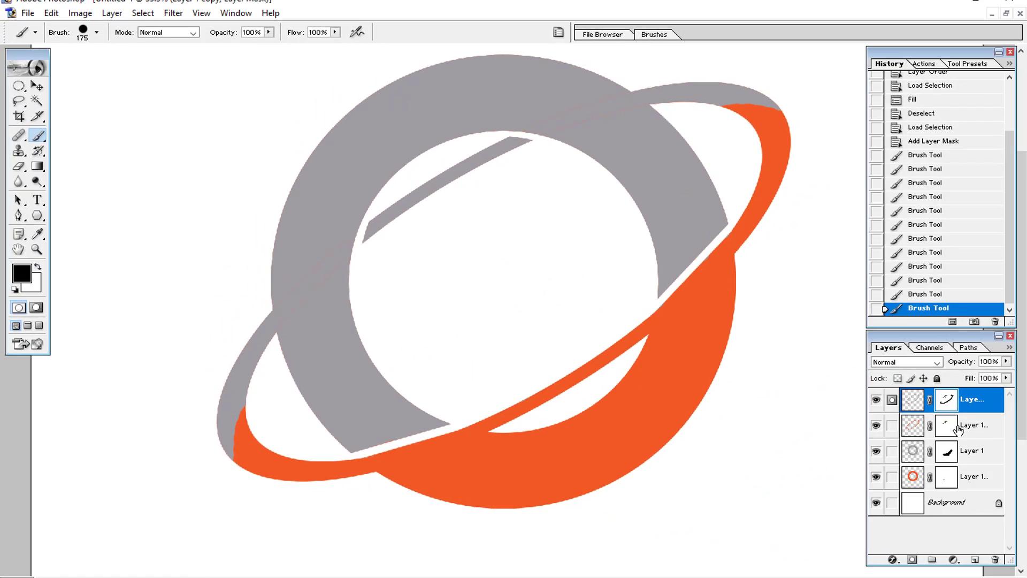
# Make the orange thin ring's layer mask active for painting in black with a brush of size 40
pyautogui.hotkey('ctrl', '+')
pyautogui.hotkey('ctrl', '+')
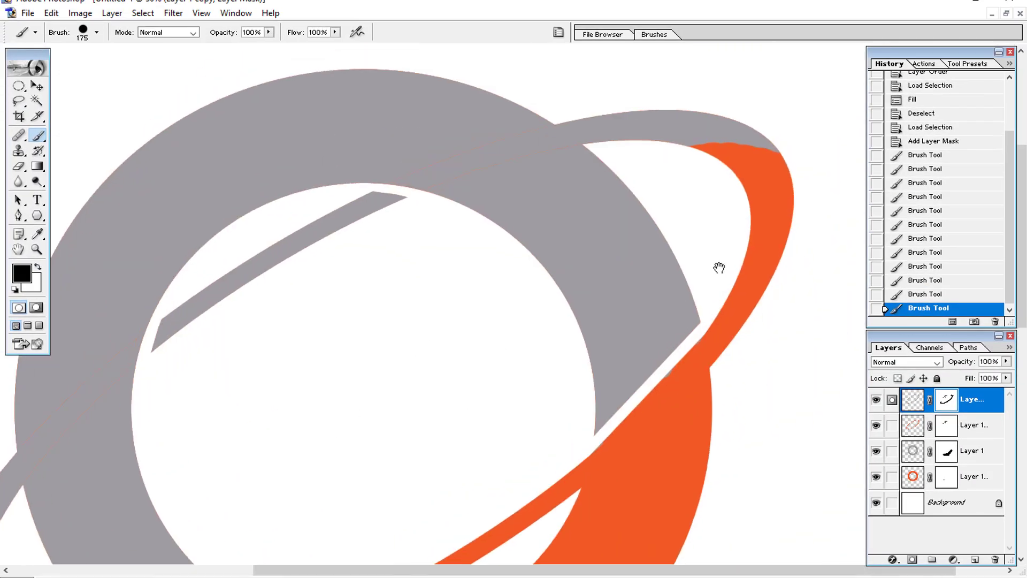
pyautogui.hotkey('ctrl', '+')
pyautogui.moveTo(546, 358)
pyautogui.mouseDown()
pyautogui.moveTo(527, 401)
pyautogui.moveTo(615, 316)
pyautogui.moveTo(569, 299)
pyautogui.mouseUp()
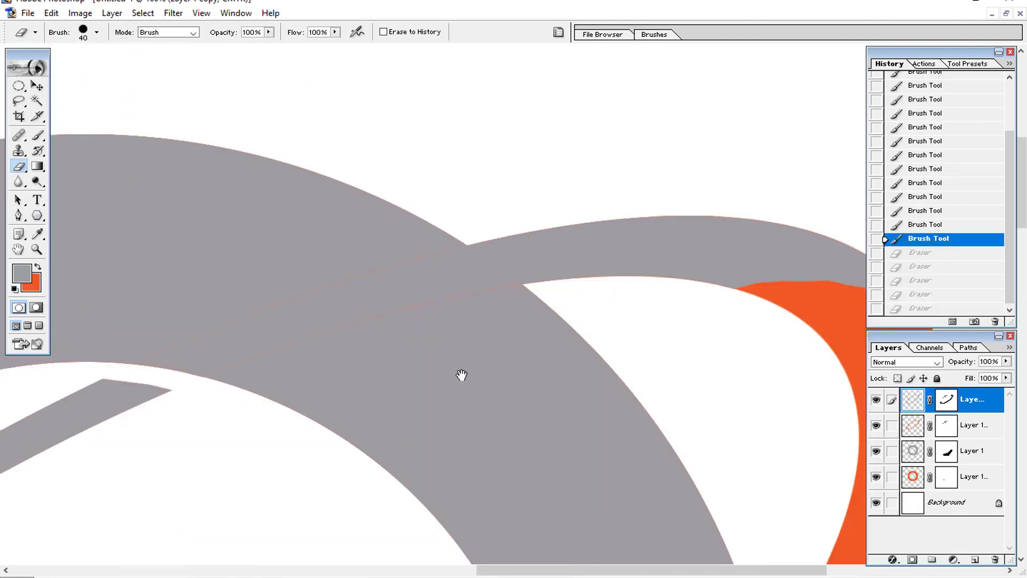
pyautogui.moveTo(462, 375); pyautogui.dragTo(405, 303)
pyautogui.click(38, 136)
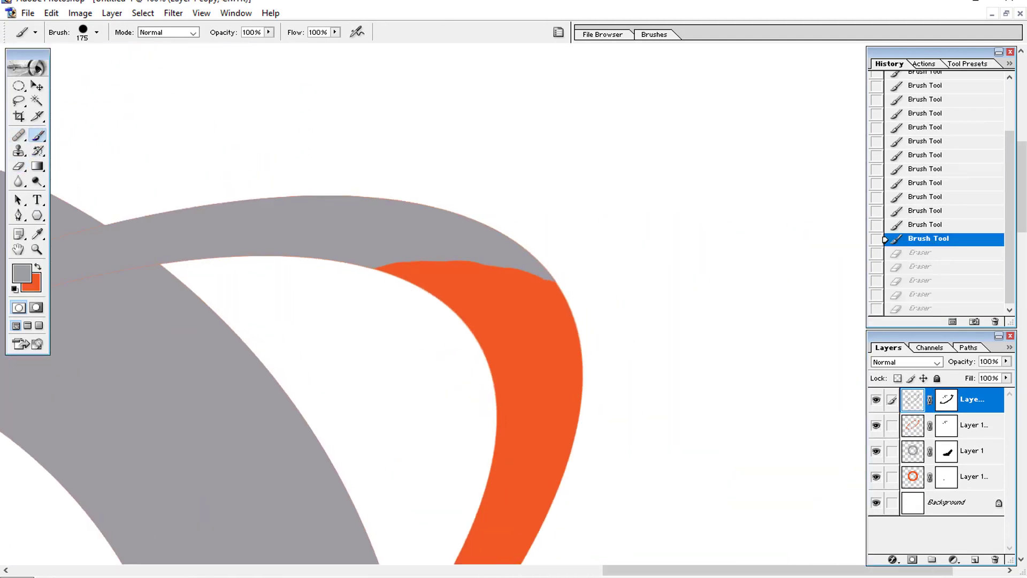
pyautogui.click(946, 426)
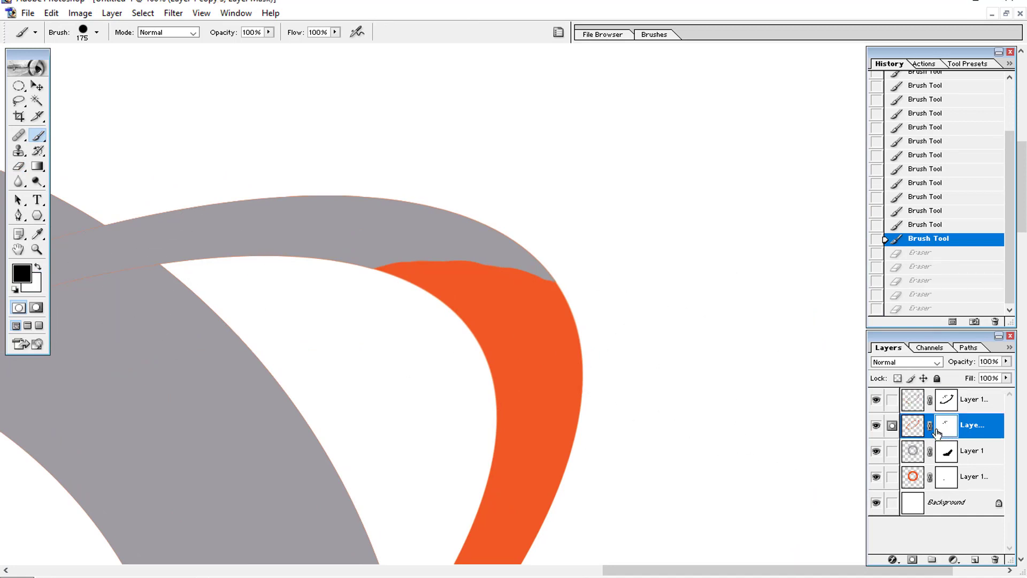
pyautogui.press('[')
pyautogui.press('[')
pyautogui.press('[')
pyautogui.moveTo(568, 295); pyautogui.dragTo(516, 288)
pyautogui.hotkey('ctrl', 'z')
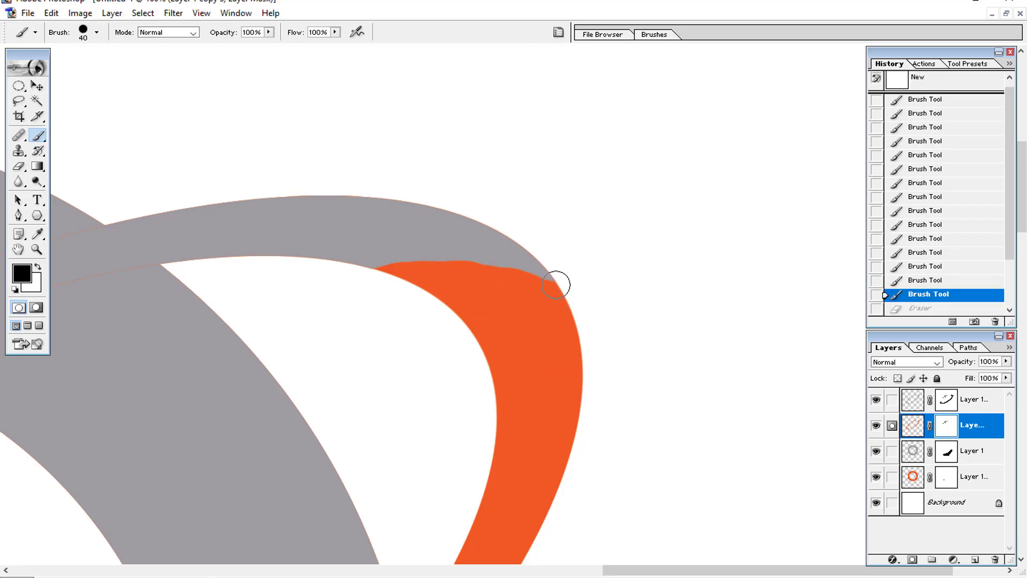
pyautogui.click(556, 285)
pyautogui.keyDown('shift'); pyautogui.click(375, 274); pyautogui.keyUp('shift')
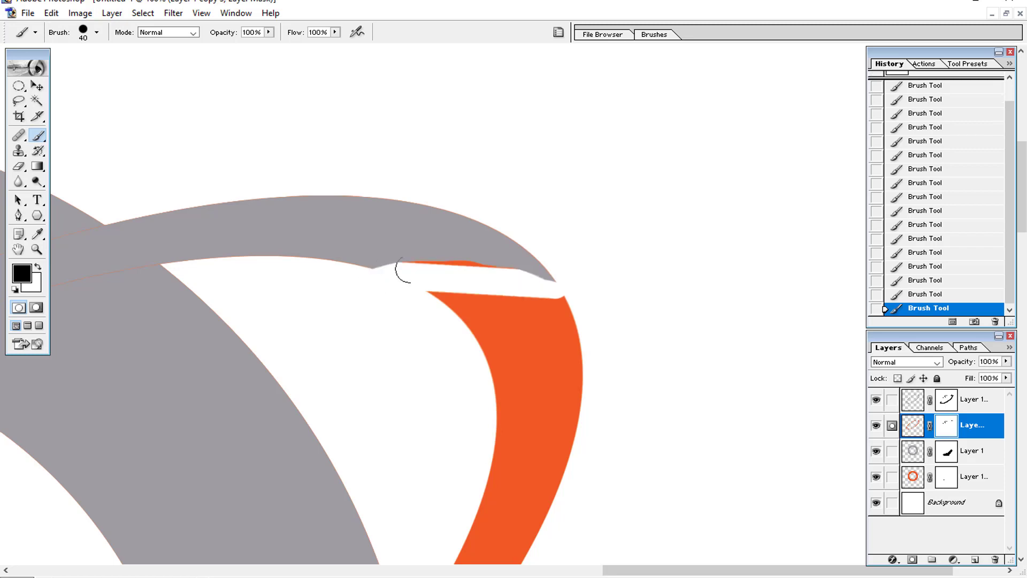
pyautogui.moveTo(507, 263); pyautogui.dragTo(334, 271)
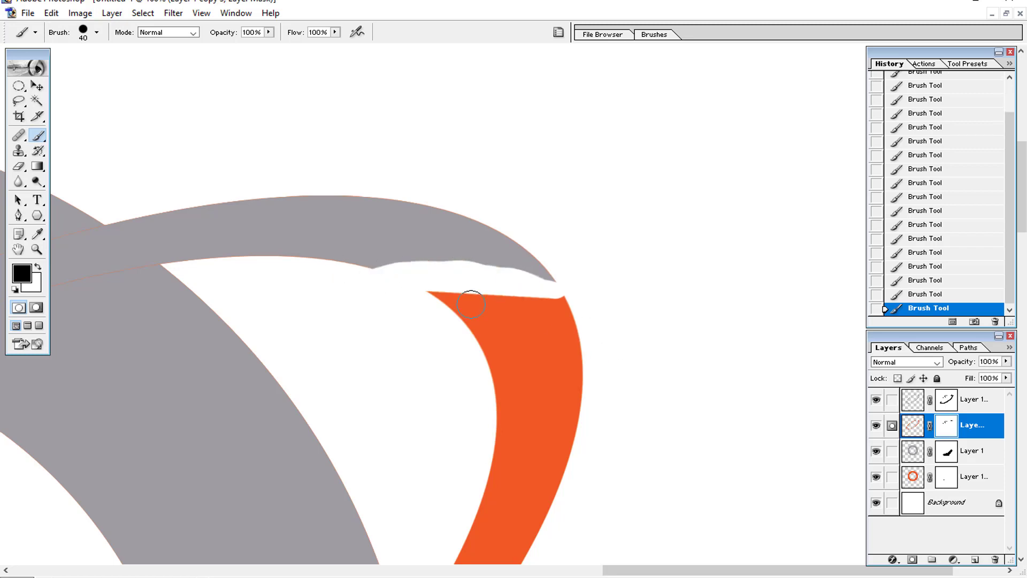
pyautogui.hotkey('ctrl', 'alt', 'z')
pyautogui.hotkey('ctrl', 'alt', 'z')
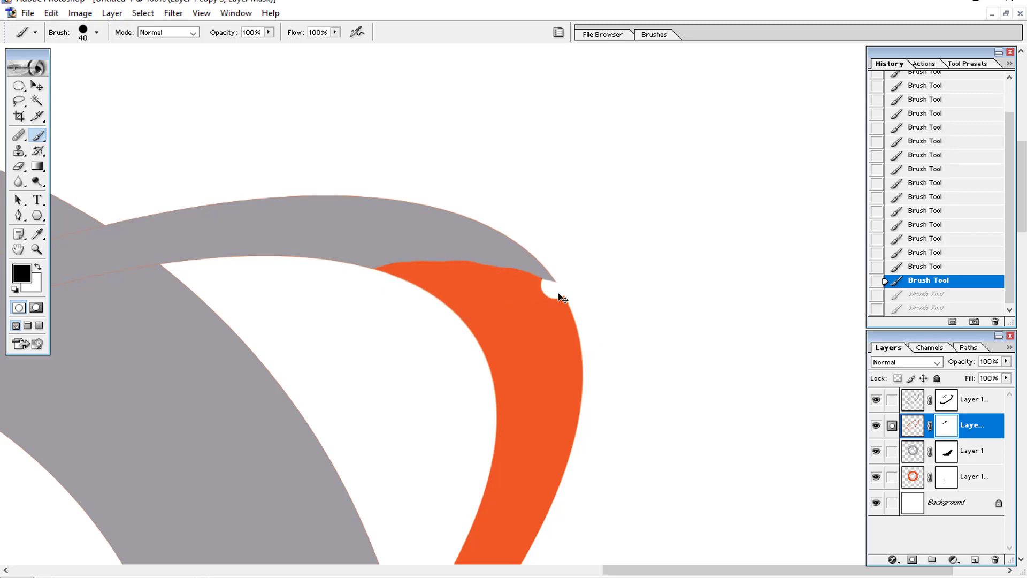
# Mask a narrow gap between grey and orange at the thin ring's upper-right bend, restoring the orange's outer corner in white
pyautogui.moveTo(558, 283)
pyautogui.mouseDown()
pyautogui.moveTo(458, 266)
pyautogui.moveTo(355, 271)
pyautogui.moveTo(509, 275)
pyautogui.moveTo(575, 291)
pyautogui.mouseUp()
pyautogui.press('x')
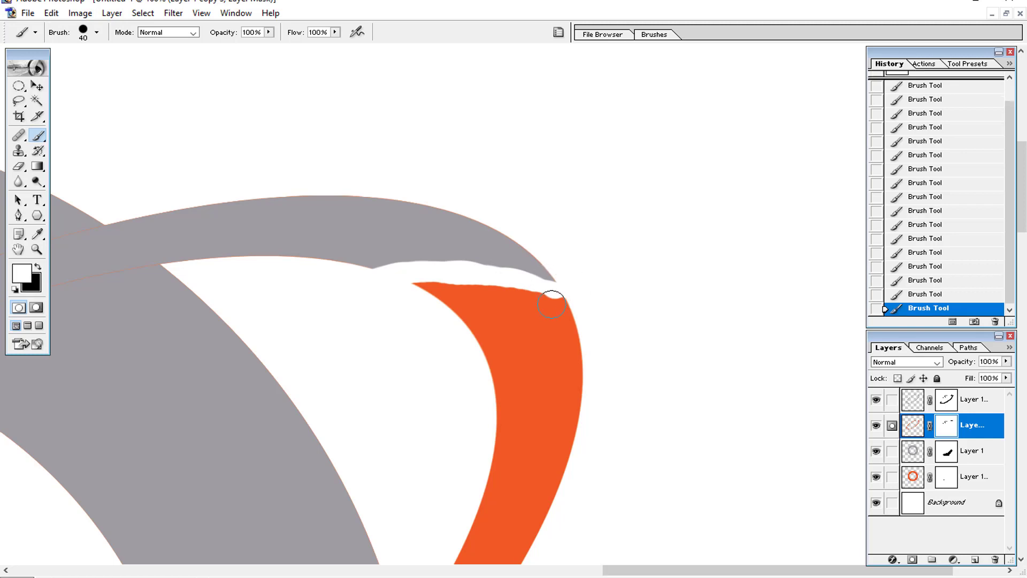
pyautogui.click(551, 306)
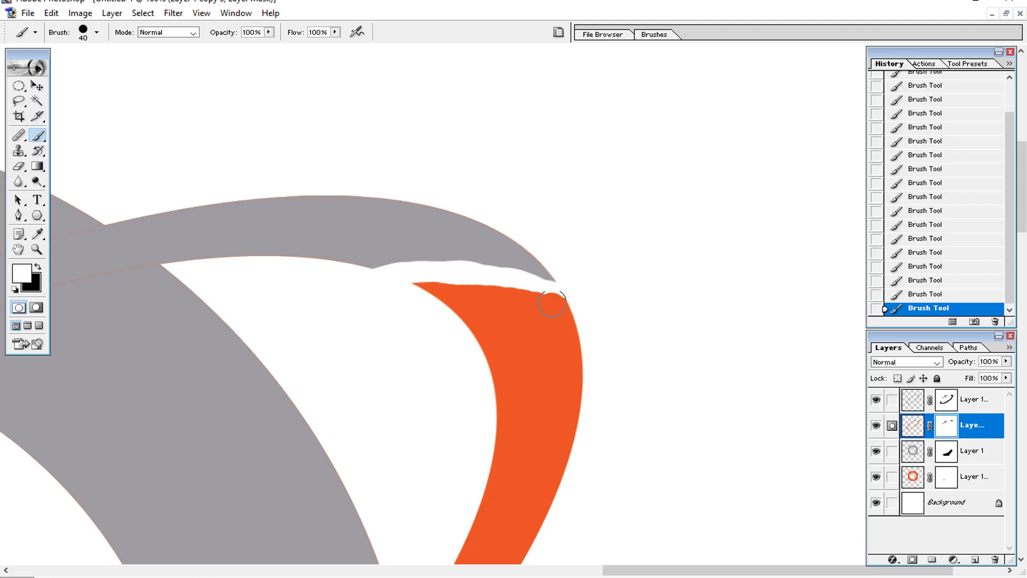
pyautogui.press('x')
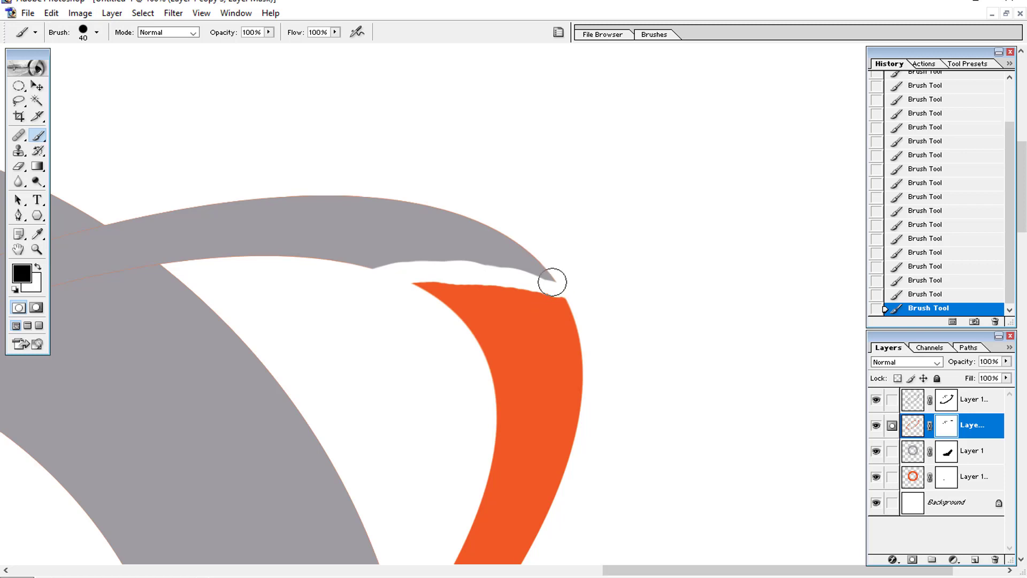
# Mask a matching narrow gap between grey and orange at the thin ring's lower-left bend in black
pyautogui.moveTo(321, 459); pyautogui.dragTo(791, 321)
pyautogui.moveTo(321, 459)
pyautogui.mouseDown()
pyautogui.moveTo(589, 349)
pyautogui.moveTo(744, 140)
pyautogui.mouseUp()
pyautogui.moveTo(161, 535)
pyautogui.mouseDown()
pyautogui.moveTo(608, 289)
pyautogui.moveTo(663, 80)
pyautogui.mouseUp()
pyautogui.moveTo(449, 540)
pyautogui.mouseDown()
pyautogui.moveTo(484, 450)
pyautogui.moveTo(465, 494)
pyautogui.mouseUp()
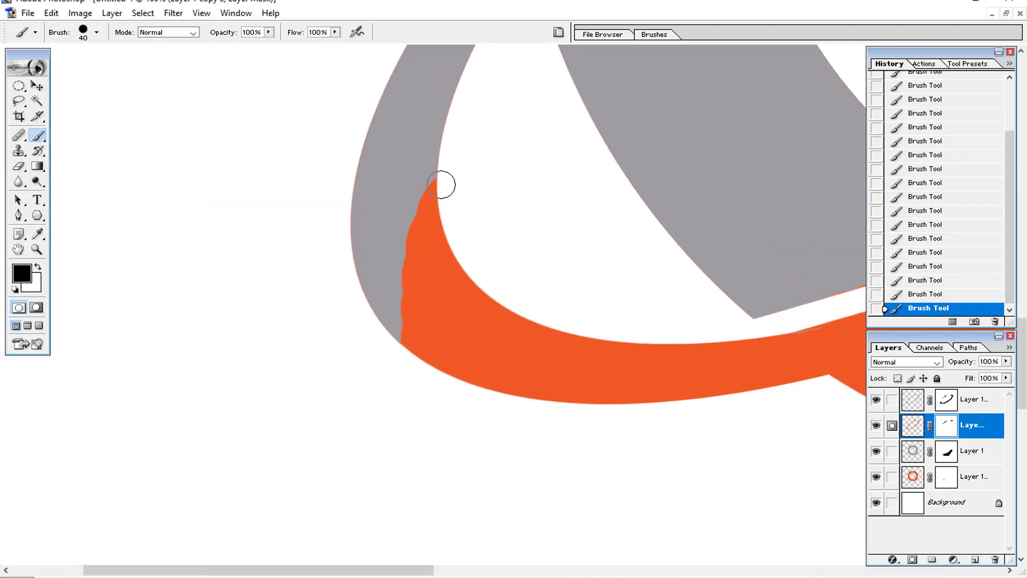
pyautogui.moveTo(441, 184)
pyautogui.mouseDown()
pyautogui.moveTo(406, 269)
pyautogui.moveTo(395, 399)
pyautogui.mouseUp()
pyautogui.moveTo(409, 236); pyautogui.dragTo(407, 333)
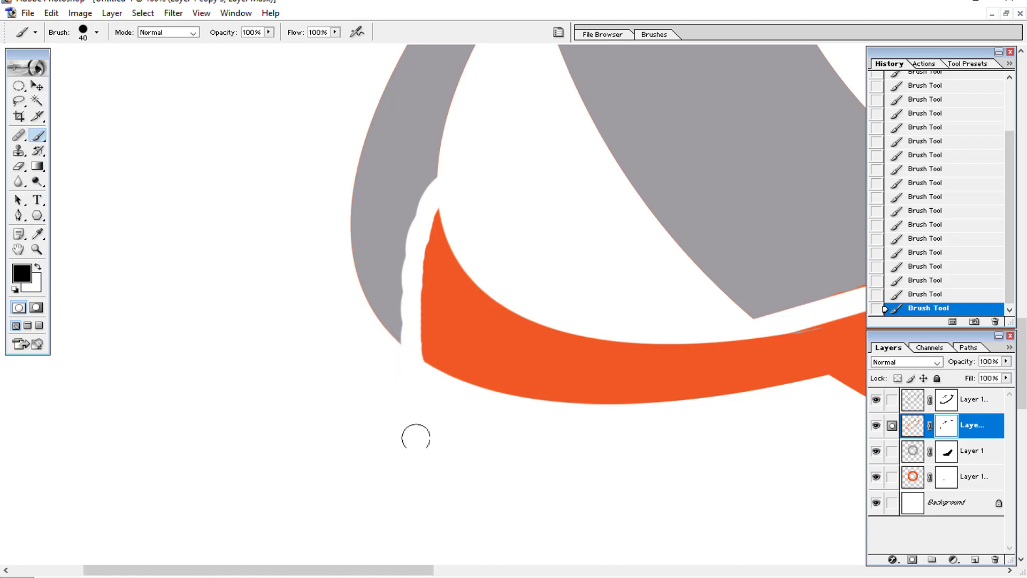
# Link all four ring layers together and make the topmost grey thin ring layer active
pyautogui.hotkey('ctrl', '-')
pyautogui.hotkey('ctrl', '-')
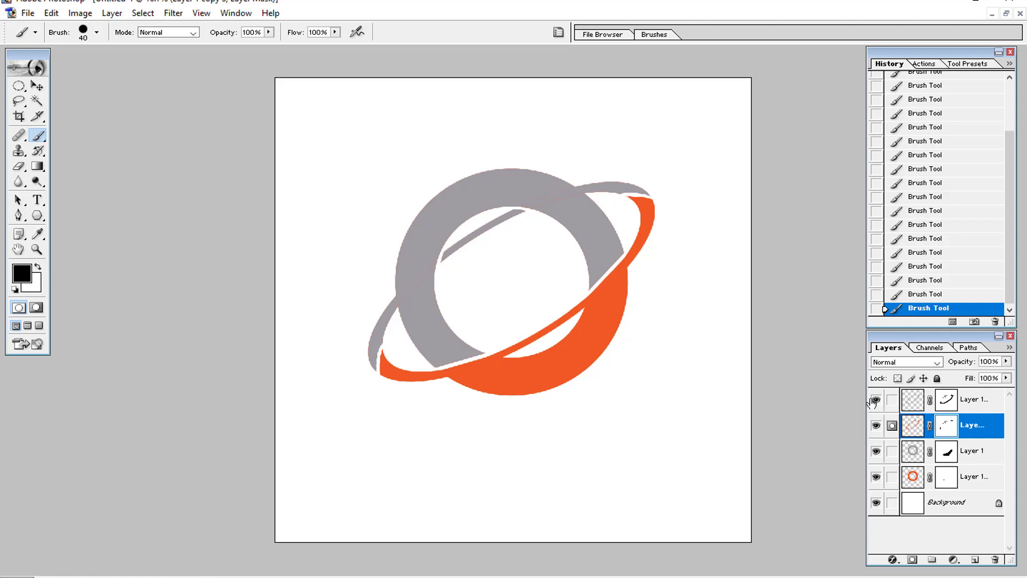
pyautogui.click(891, 476)
pyautogui.click(891, 450)
pyautogui.click(891, 399)
pyautogui.click(912, 402)
# Add a new empty layer above the linked ring layers
pyautogui.hotkey('ctrl', 'shift', 'm')
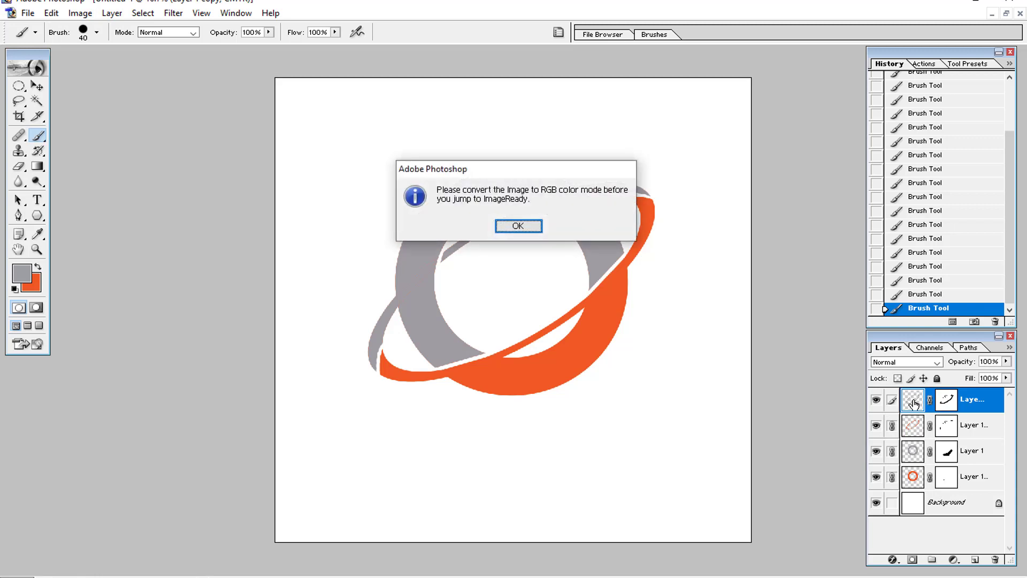
pyautogui.click(518, 225)
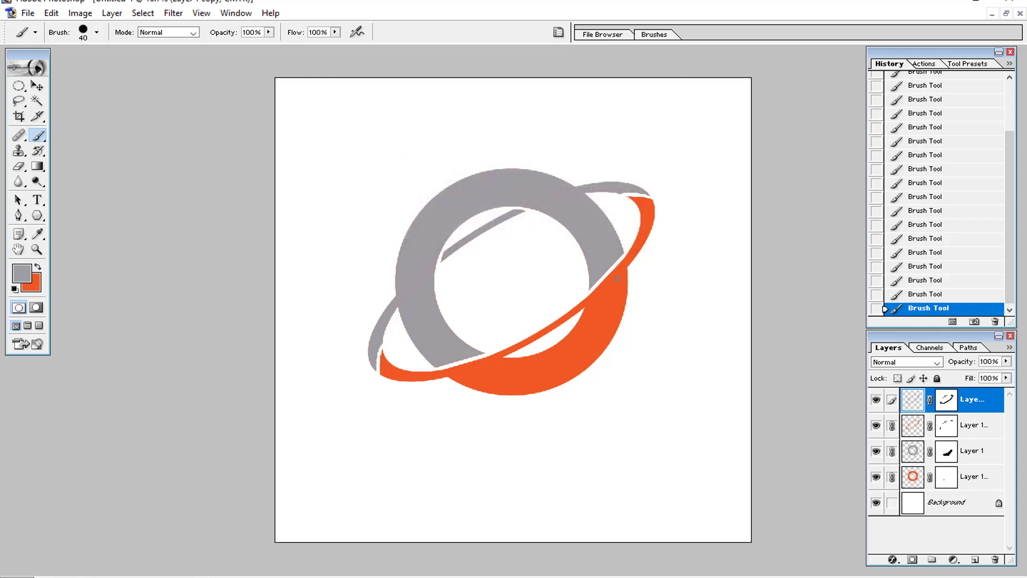
pyautogui.hotkey('ctrl', 'shift', 'n')
pyautogui.click(617, 274)
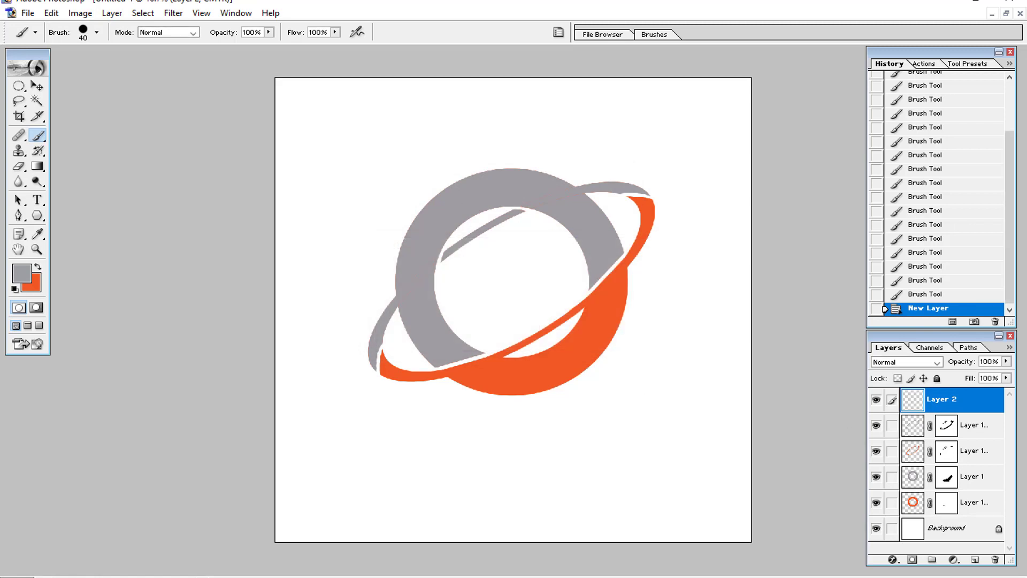
# Move the linked ring logo to the upper part of the canvas and scale it proportionally to 114.6%
pyautogui.click(912, 425)
pyautogui.press('v')
pyautogui.moveTo(557, 361); pyautogui.dragTo(573, 310)
pyautogui.hotkey('ctrl', 't')
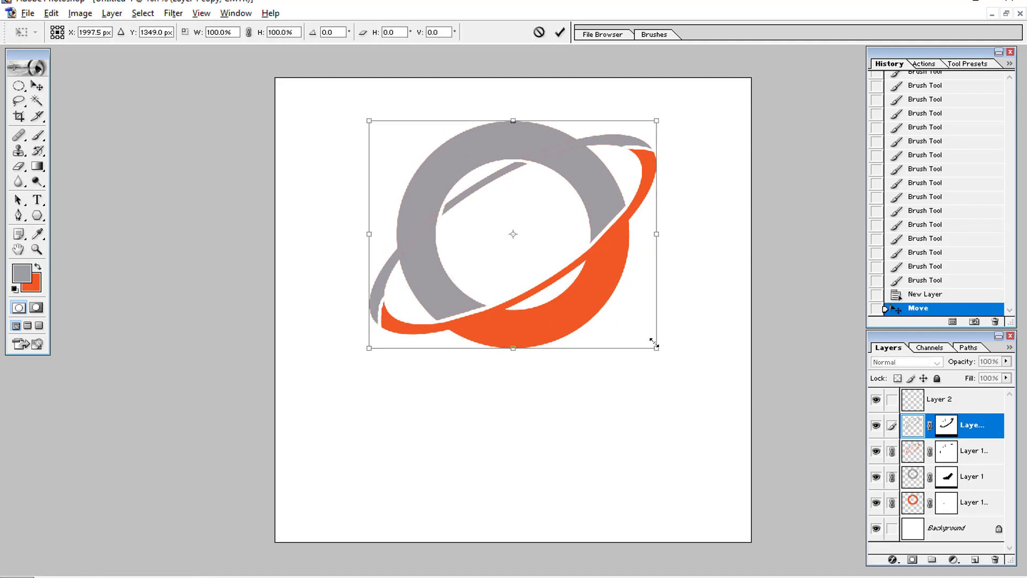
pyautogui.moveTo(654, 342); pyautogui.dragTo(669, 375)
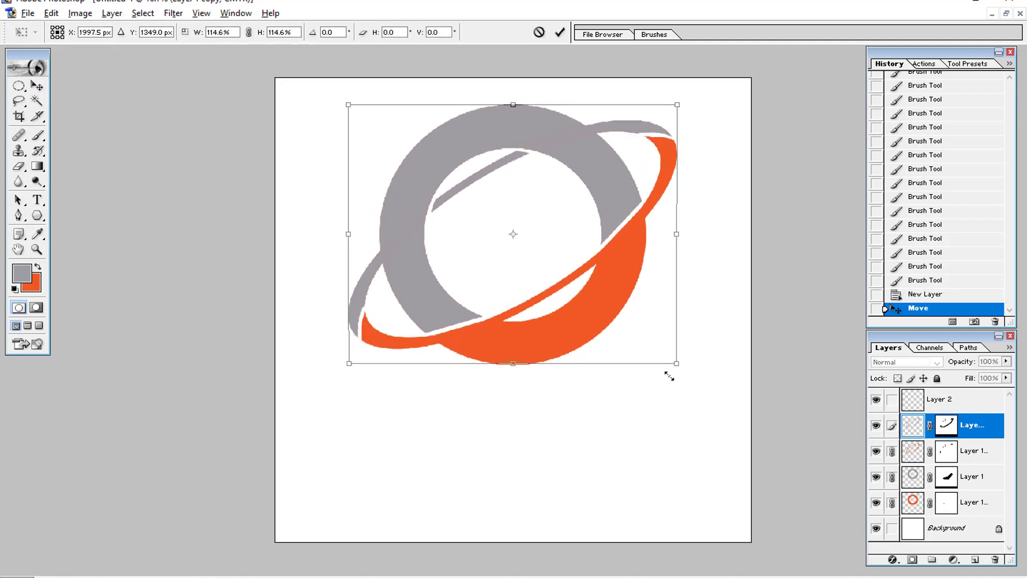
pyautogui.press('Return')
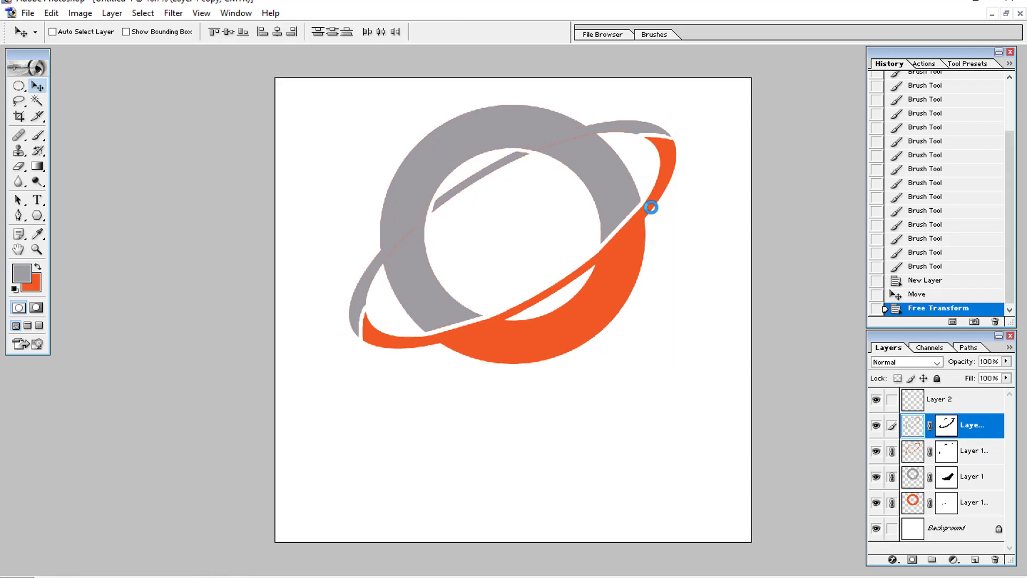
# Restore the document to a floating window and open the reference image o.png
pyautogui.click(1005, 13)
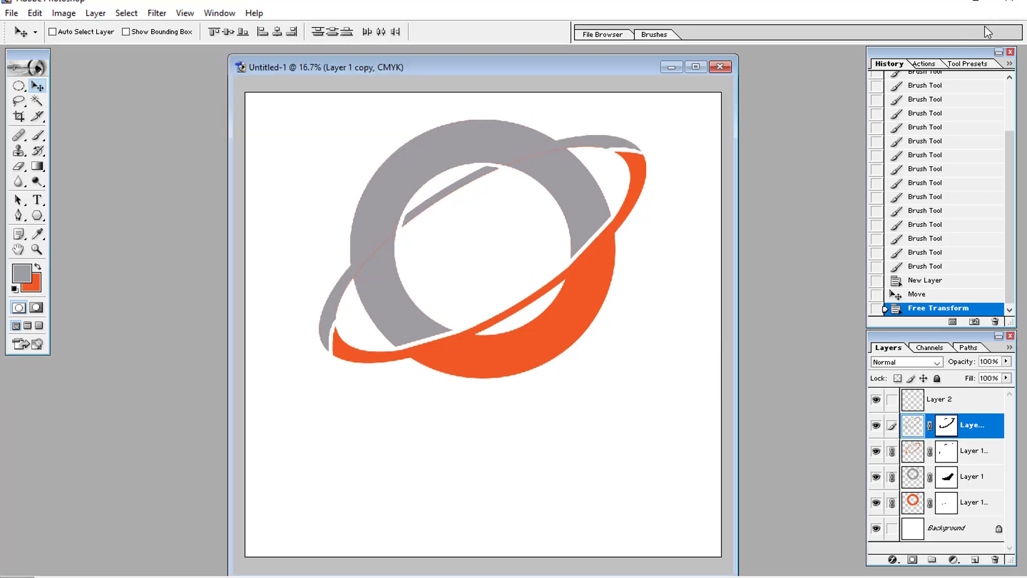
pyautogui.hotkey('ctrl', 'o')
pyautogui.click(367, 233)
pyautogui.doubleClick(366, 232)
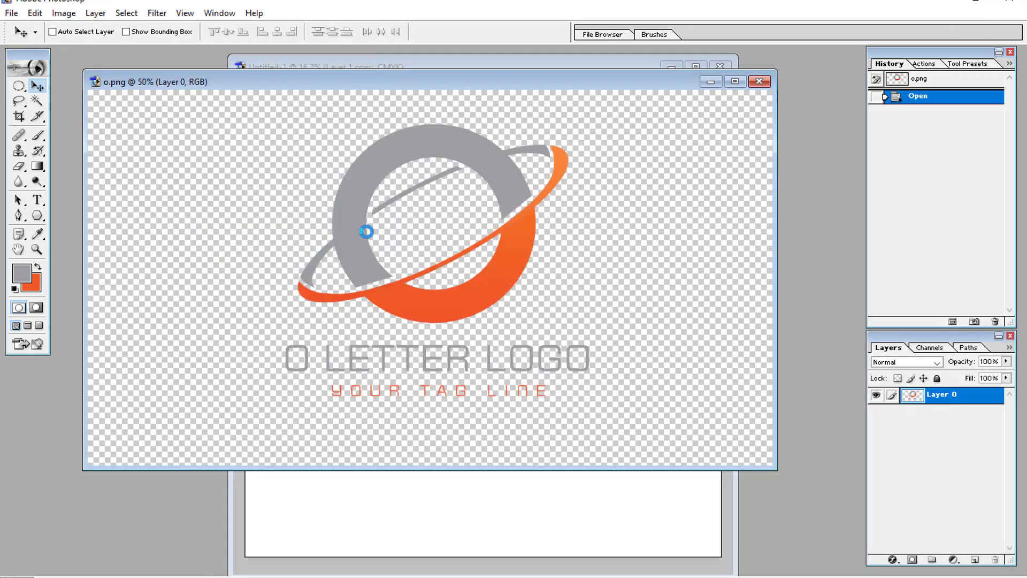
# Compare the o.png reference with the drawn ring logo by uncovering the drawing beneath it, and close the reference
pyautogui.moveTo(542, 84); pyautogui.dragTo(599, 304)
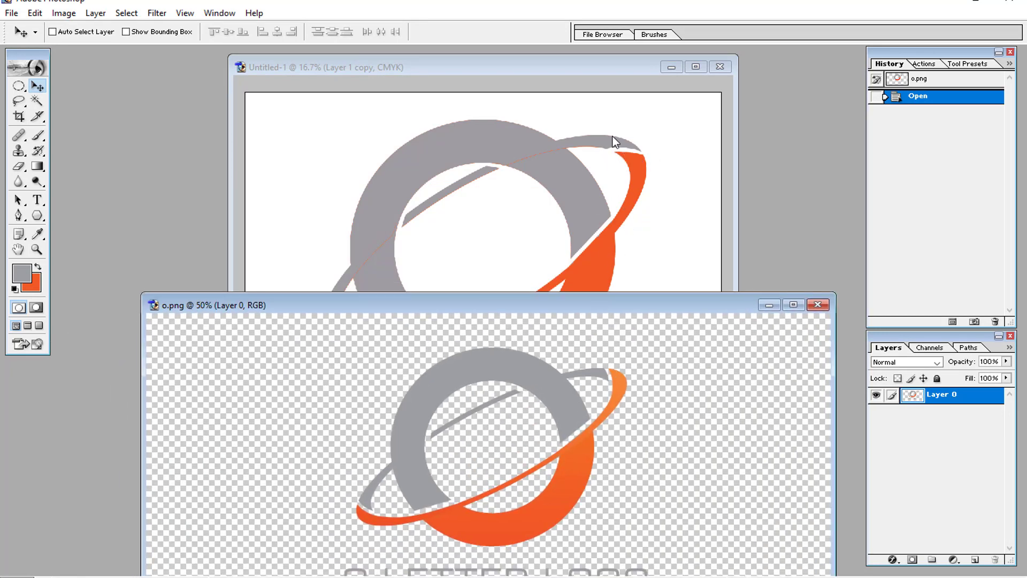
pyautogui.moveTo(396, 298); pyautogui.dragTo(412, 366)
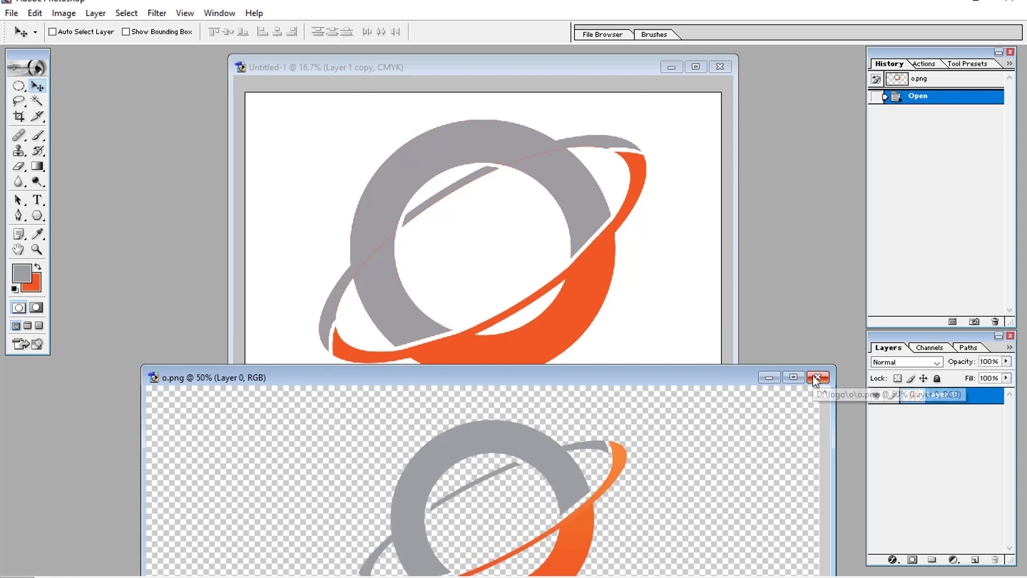
pyautogui.moveTo(731, 378); pyautogui.dragTo(683, 463)
pyautogui.click(781, 461)
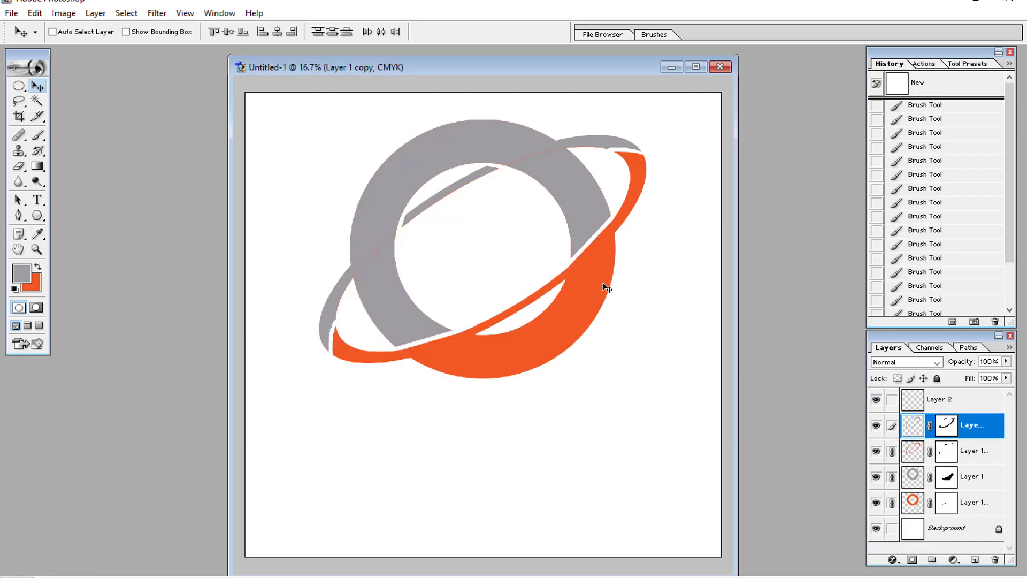
# Make the thick orange ring layer active, open o.psd and float its window over the drawing's left part
pyautogui.keyDown('ctrl'); pyautogui.click(602, 281); pyautogui.keyUp('ctrl')
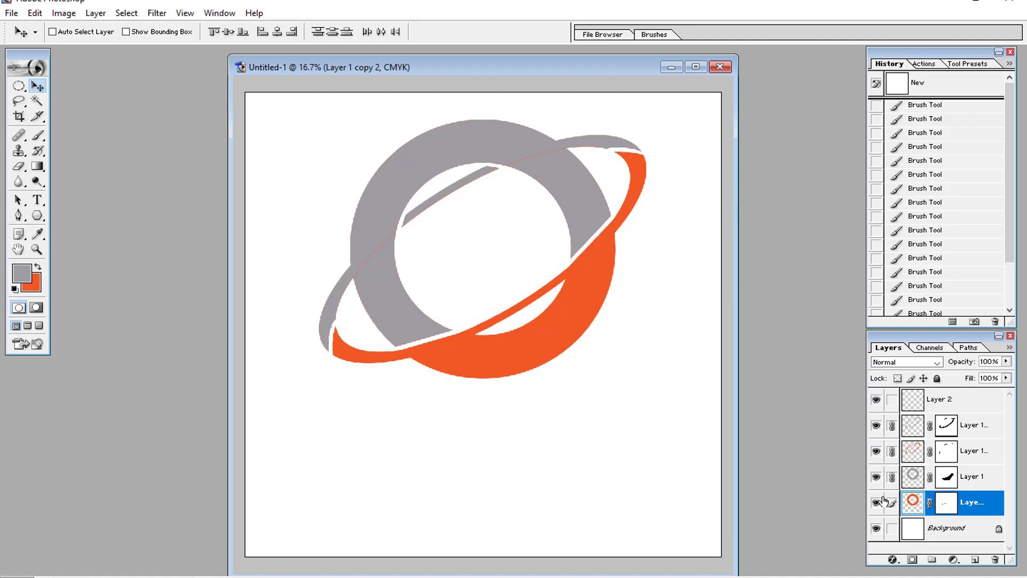
pyautogui.click(912, 455)
pyautogui.click(911, 504)
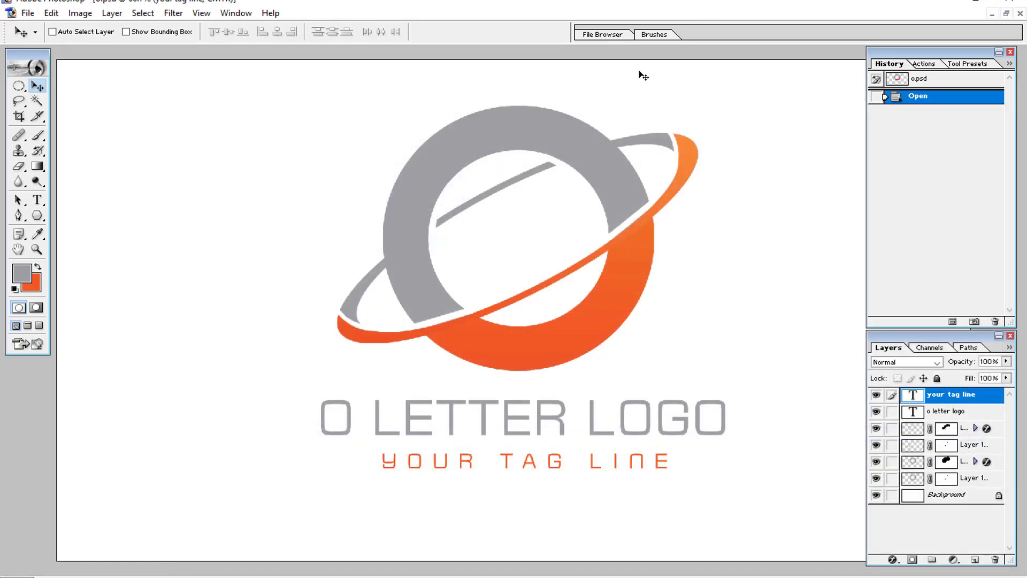
pyautogui.click(1006, 12)
pyautogui.moveTo(617, 101); pyautogui.dragTo(268, 87)
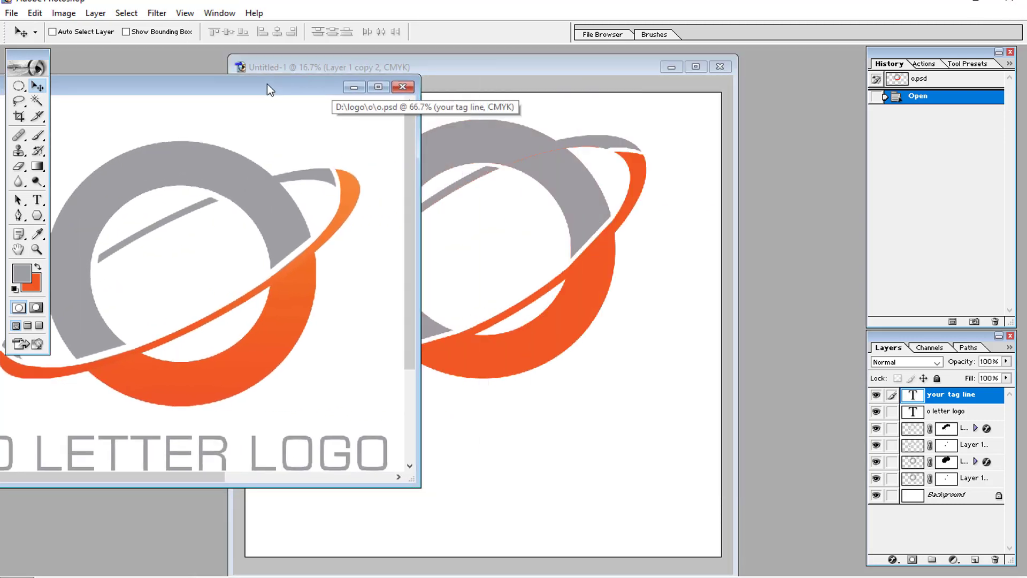
# Examine the Gradient Overlay settings of the thick ring's styled layer in o.psd
pyautogui.click(914, 466)
pyautogui.doubleClick(914, 466)
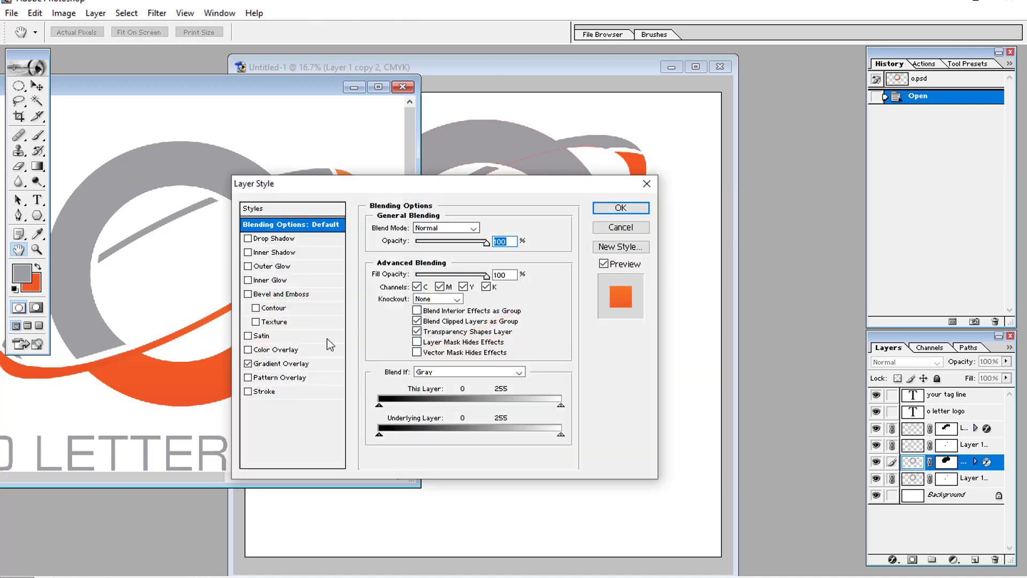
pyautogui.click(289, 365)
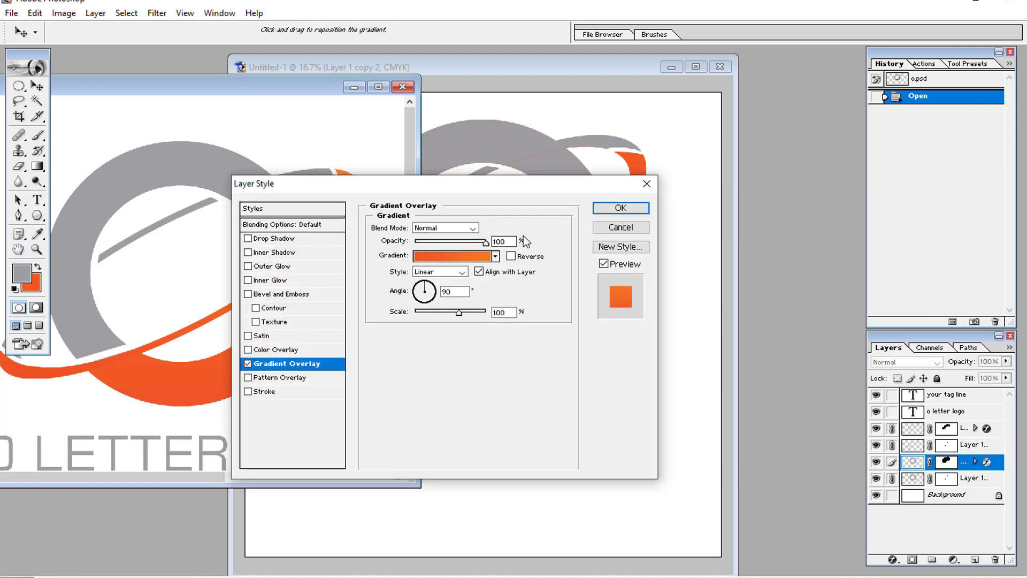
pyautogui.click(617, 210)
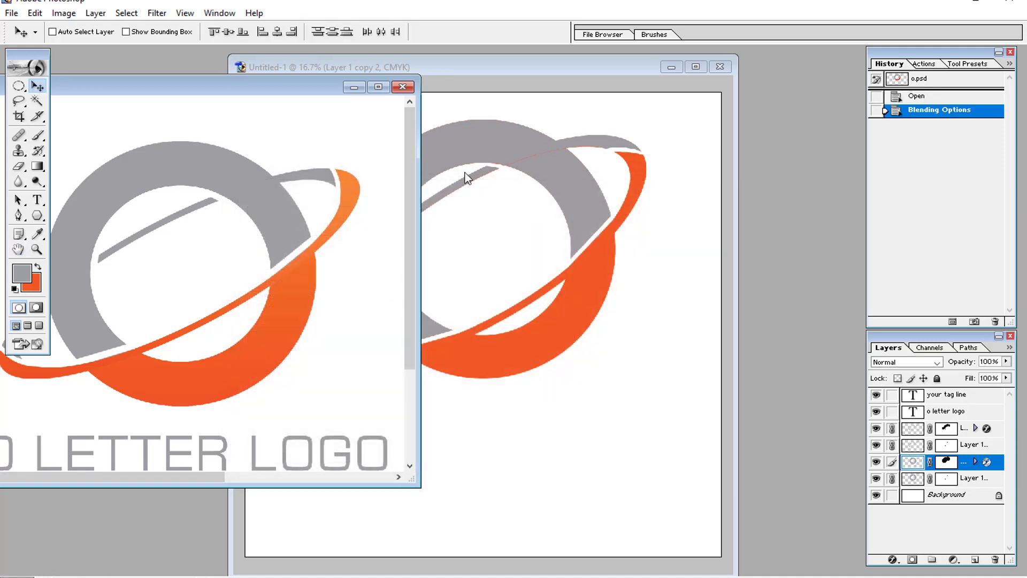
# Return to the Untitled-1 document and arrange its window beside o.psd so both logos can be seen
pyautogui.click(683, 369)
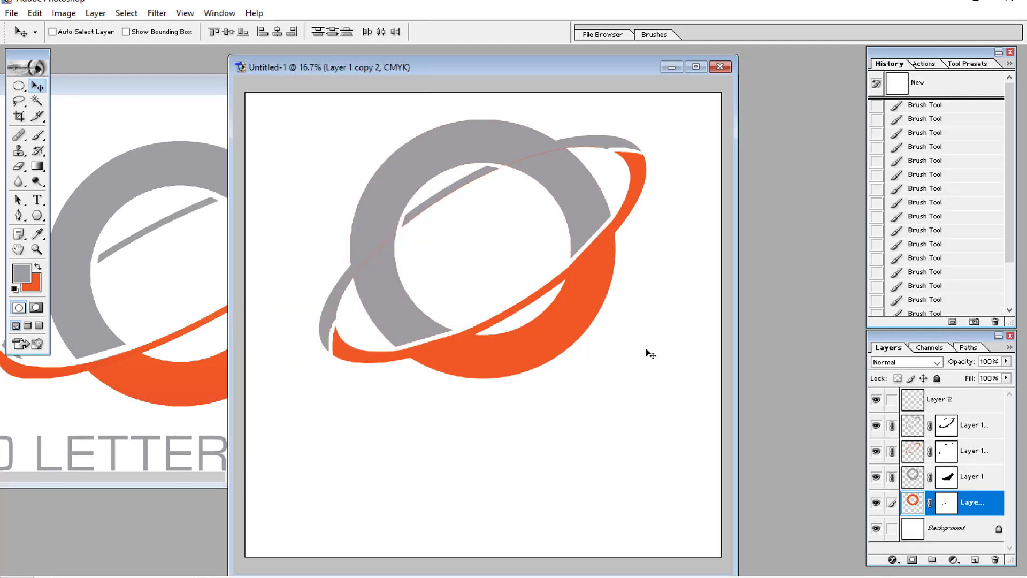
pyautogui.rightClick(915, 502)
pyautogui.click(917, 541)
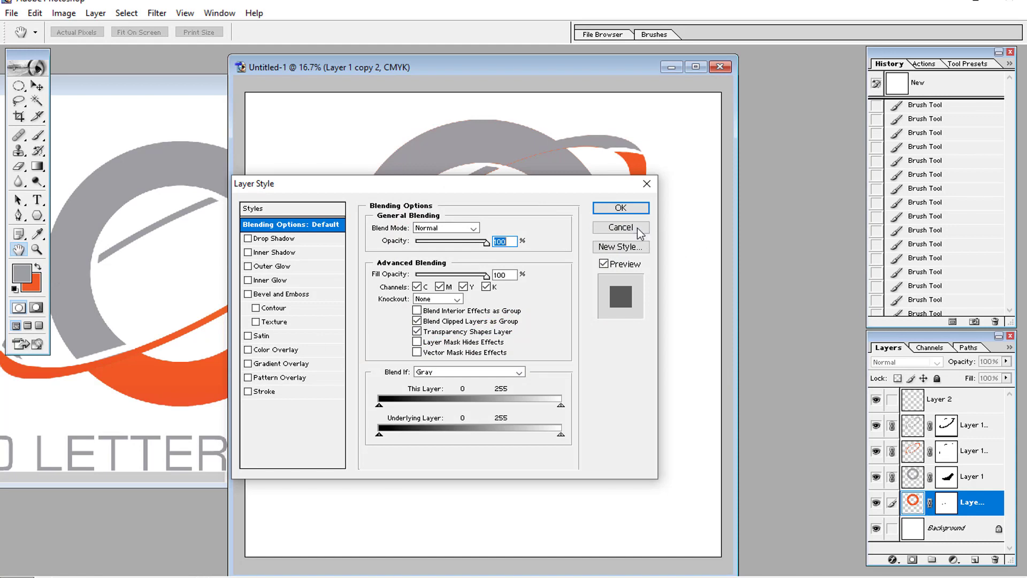
pyautogui.click(637, 228)
pyautogui.moveTo(427, 67); pyautogui.dragTo(579, 67)
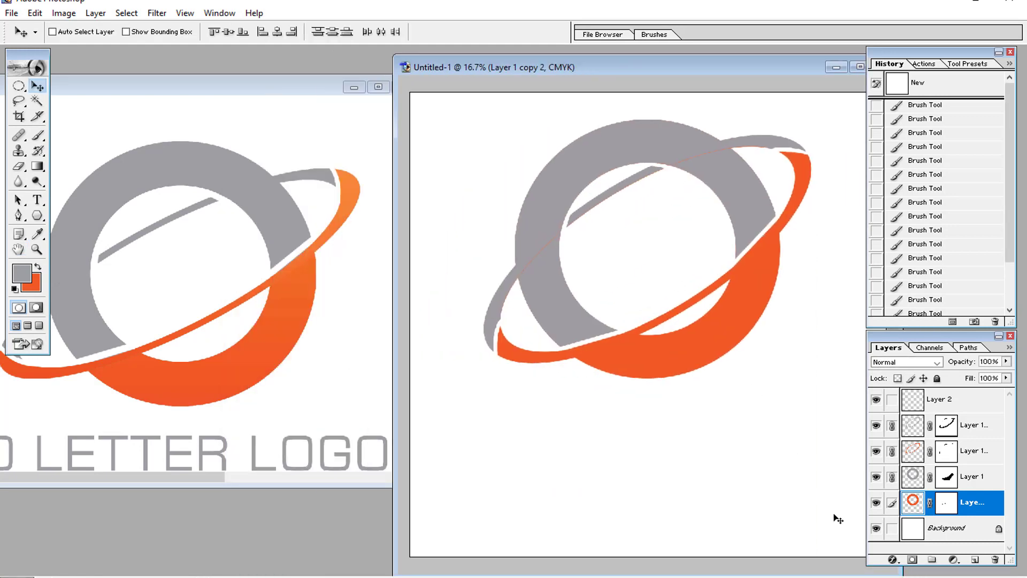
# Add a linear Gradient Overlay to the thick orange ring layer and move the Layer Style dialog clear of the reference logo
pyautogui.rightClick(910, 502)
pyautogui.click(913, 548)
pyautogui.click(278, 365)
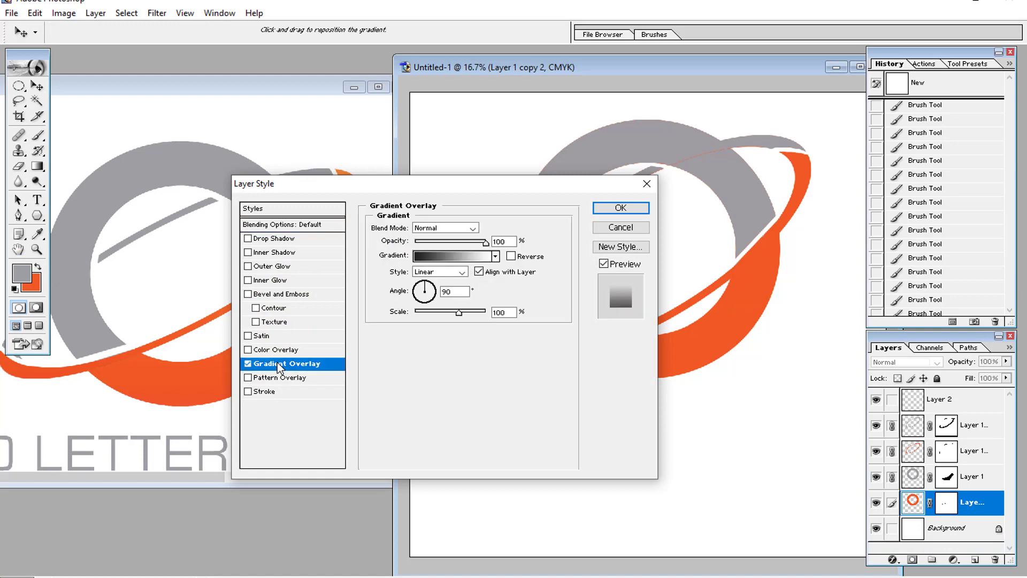
pyautogui.click(466, 256)
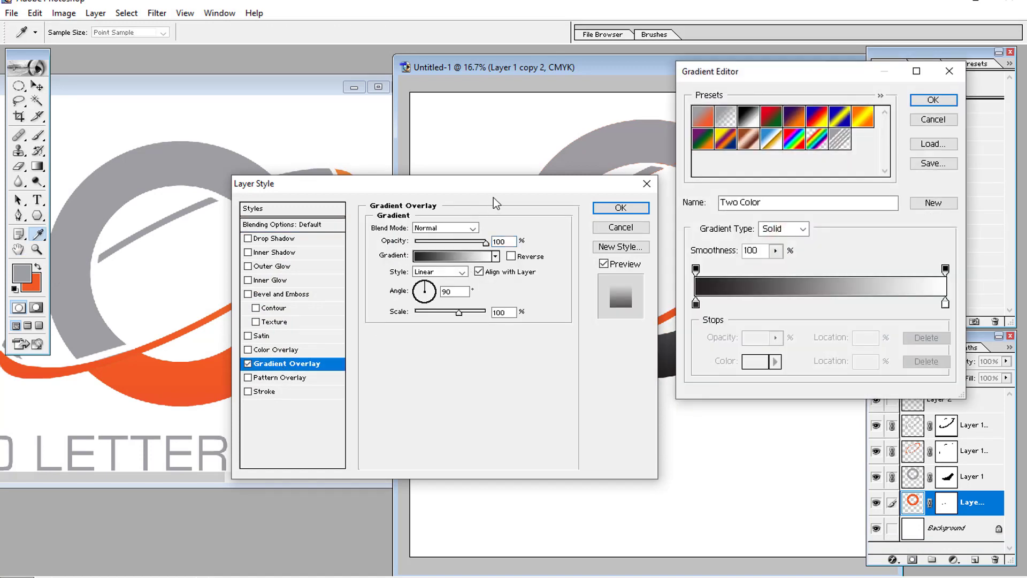
pyautogui.click(931, 120)
pyautogui.moveTo(559, 180); pyautogui.dragTo(726, 110)
# Set the overlay's gradient to run from red-orange to lighter orange, sampling both stop colours from the o.psd logo
pyautogui.click(628, 187)
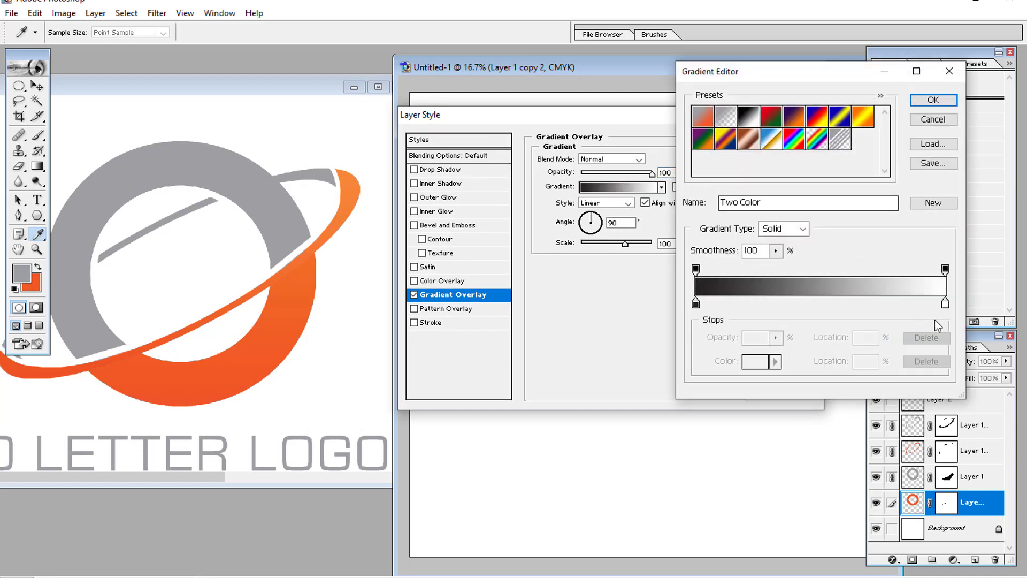
pyautogui.click(945, 303)
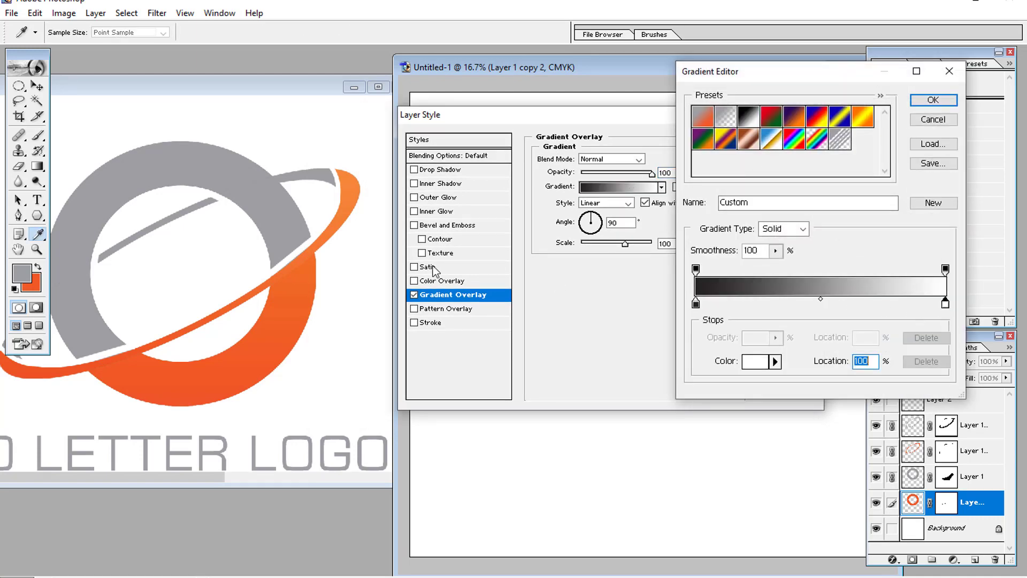
pyautogui.click(361, 178)
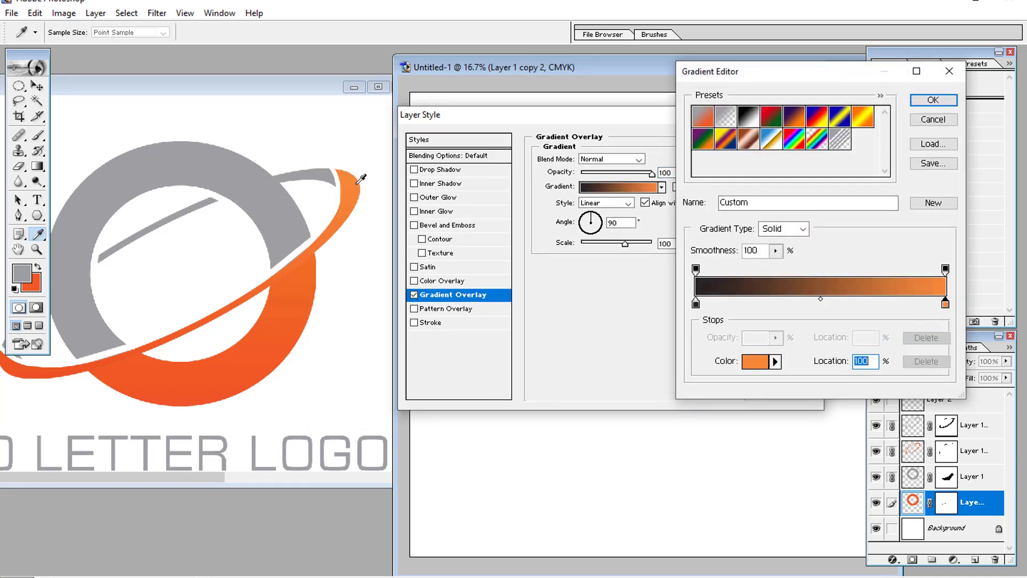
pyautogui.click(696, 303)
pyautogui.click(97, 361)
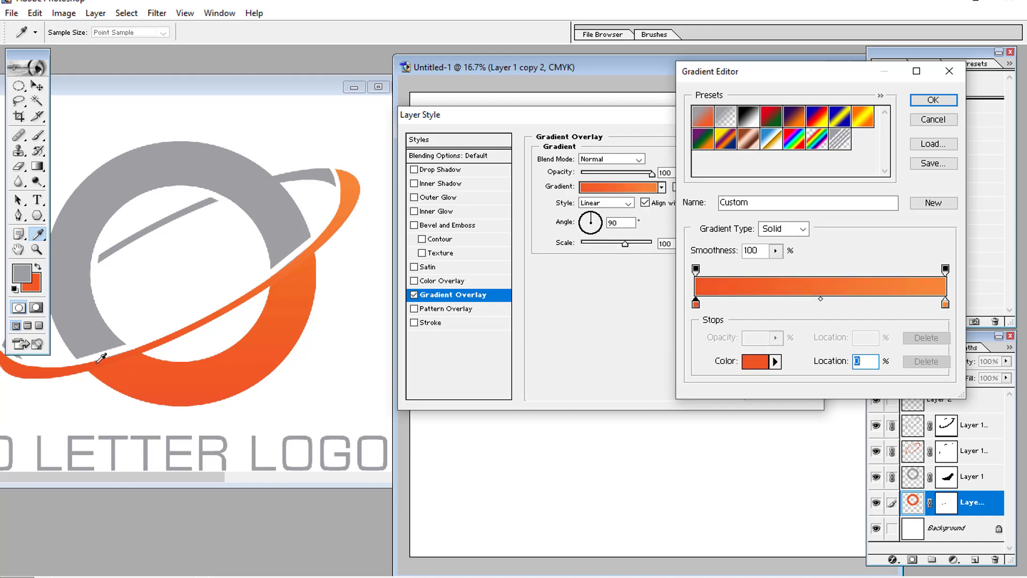
pyautogui.click(916, 101)
pyautogui.click(809, 143)
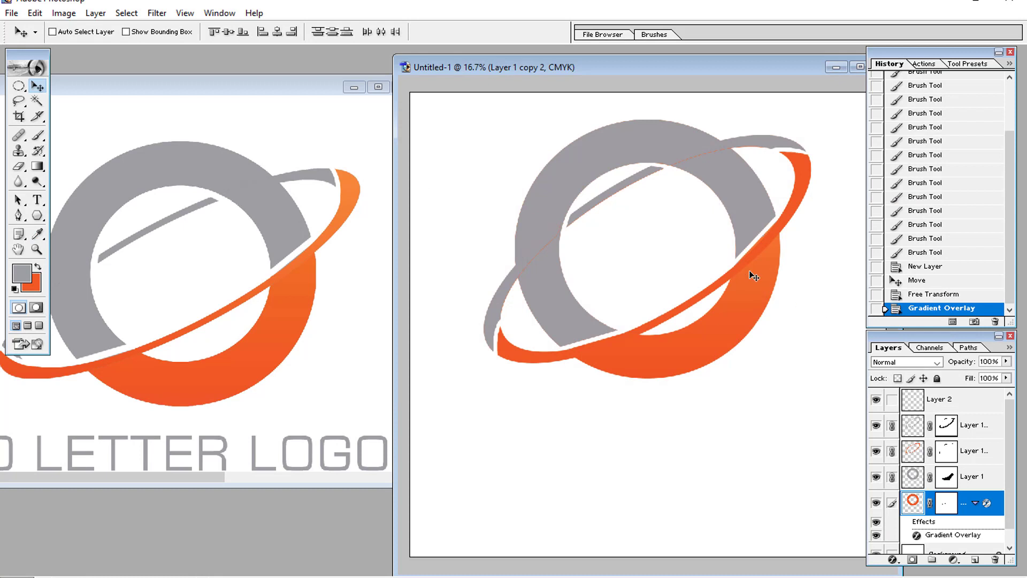
# Apply a Gradient Overlay to the thin orange ring layer, running from red-orange to lighter orange as sampled from the o.psd logo
pyautogui.click(909, 453)
pyautogui.rightClick(910, 453)
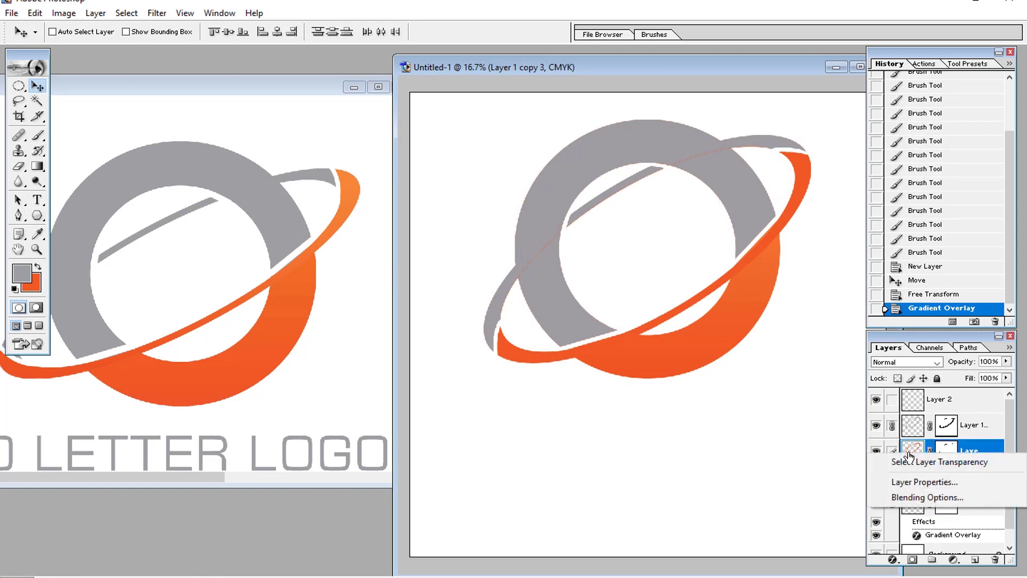
pyautogui.click(922, 495)
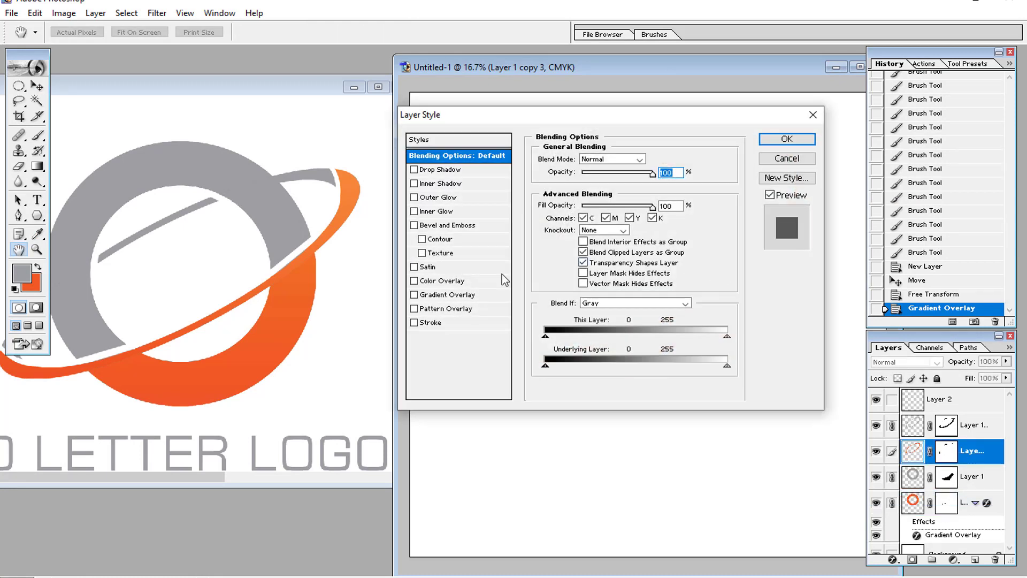
pyautogui.click(454, 294)
pyautogui.click(620, 187)
pyautogui.click(945, 303)
pyautogui.click(695, 303)
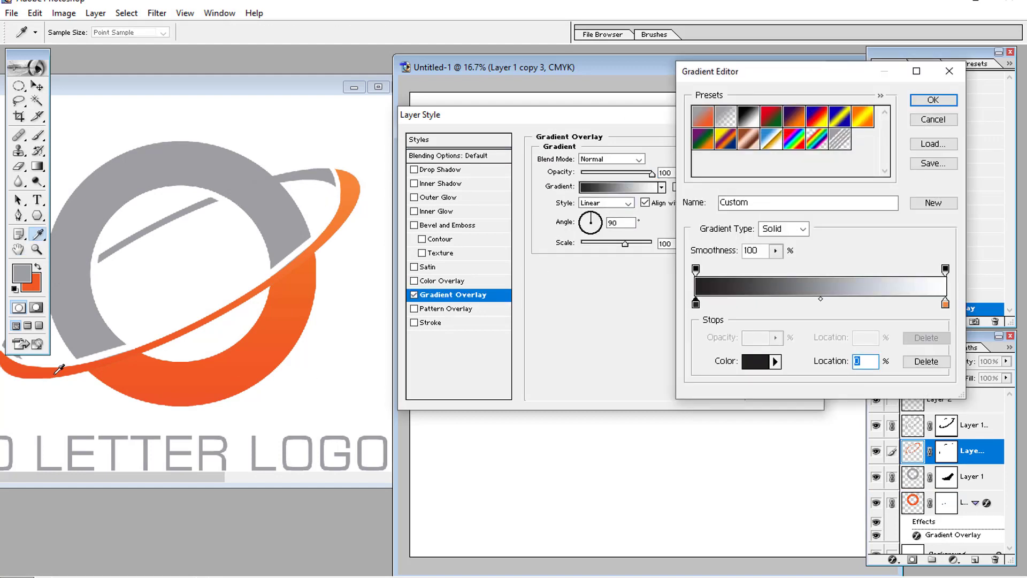
pyautogui.click(59, 369)
pyautogui.click(945, 304)
pyautogui.click(356, 199)
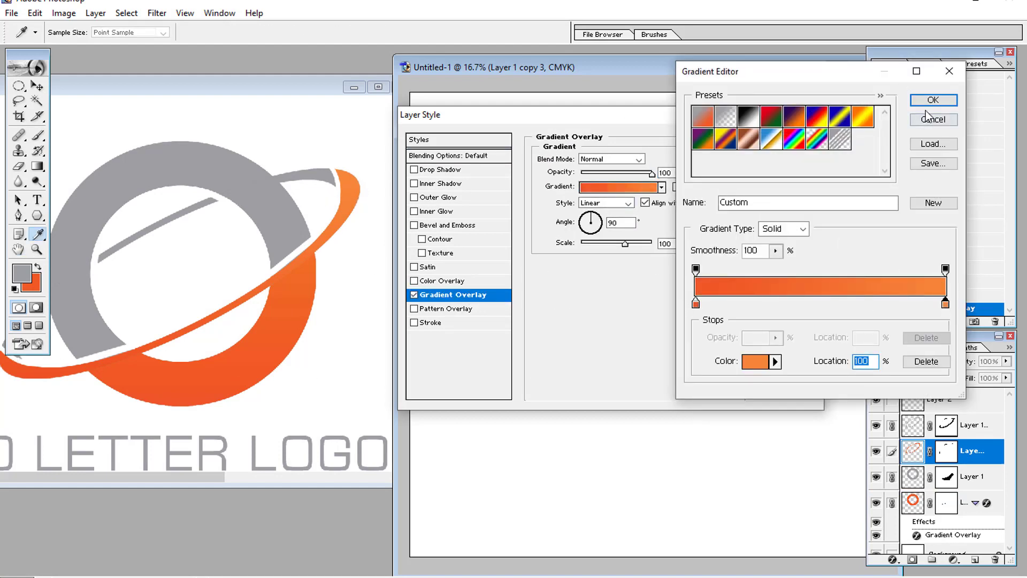
pyautogui.click(929, 101)
pyautogui.click(786, 136)
# Close o.psd without saving its changes and maximize the Untitled-1 document
pyautogui.moveTo(570, 71); pyautogui.dragTo(457, 83)
pyautogui.click(246, 87)
pyautogui.click(403, 87)
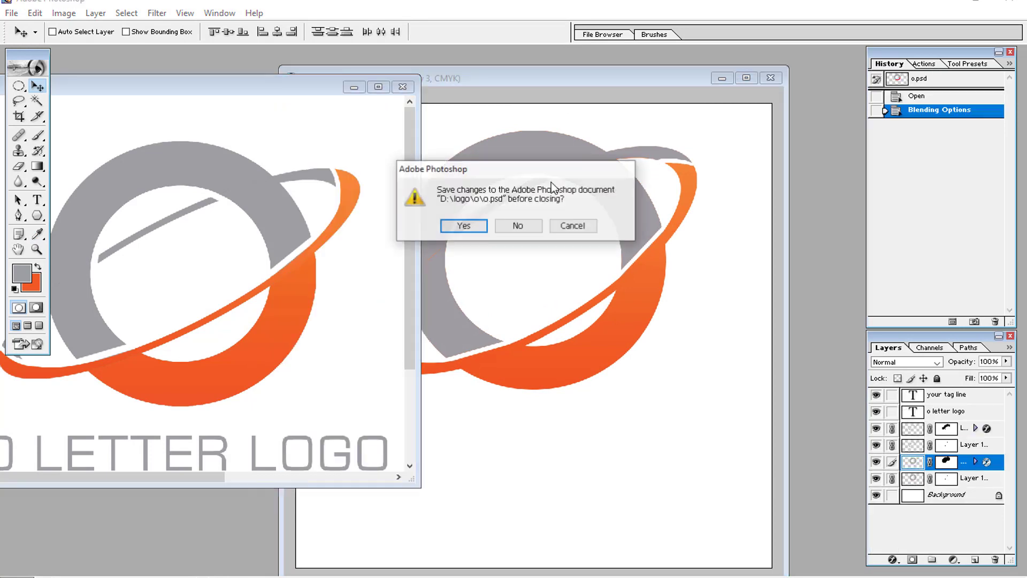
pyautogui.click(513, 227)
pyautogui.click(746, 78)
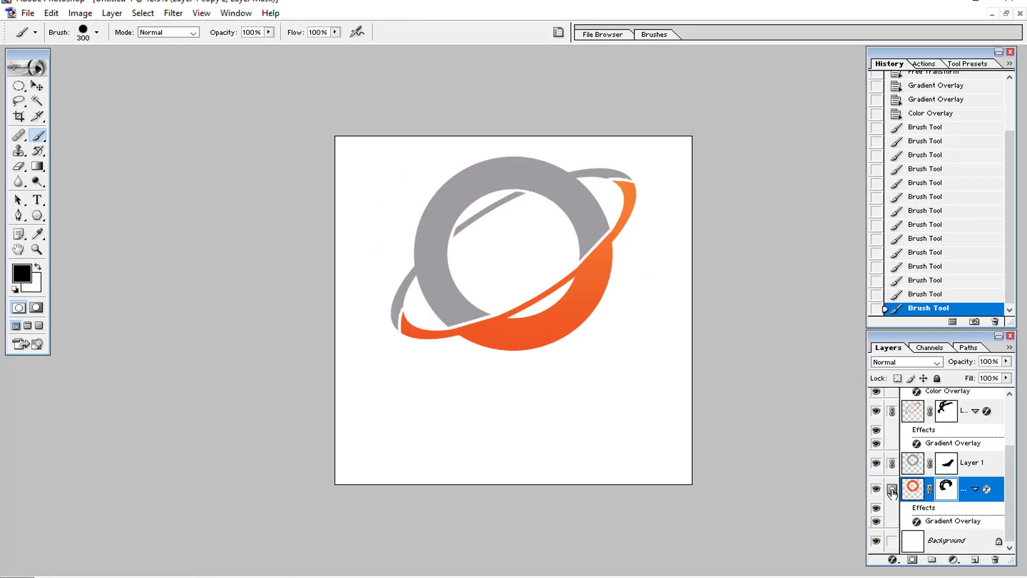
# Add the black text "OLETTER LOGO" in Typo Square Regular at 44.51 pt below the ring logo, using the empty Layer 2
pyautogui.click(916, 407)
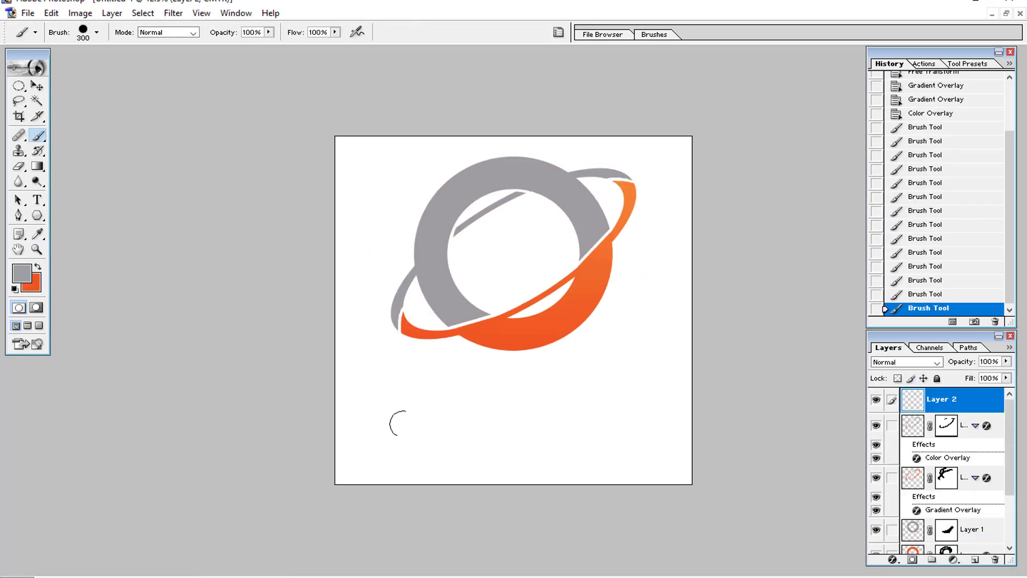
pyautogui.press('t')
pyautogui.click(412, 378)
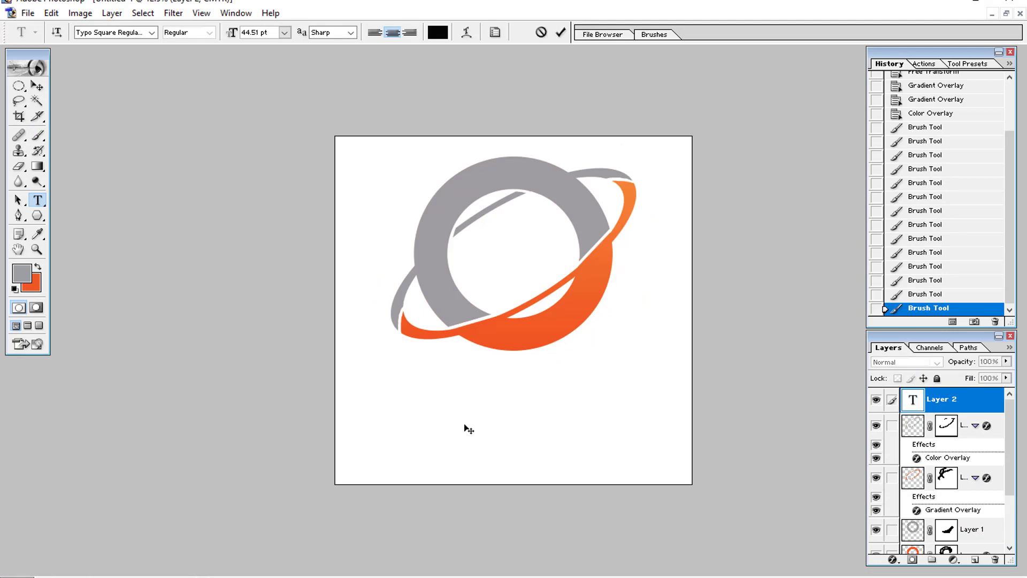
pyautogui.write('O L EETE')
pyautogui.press('BackSpace')
pyautogui.press('BackSpace')
pyautogui.press('BackSpace')
pyautogui.write('TTER LOGO')
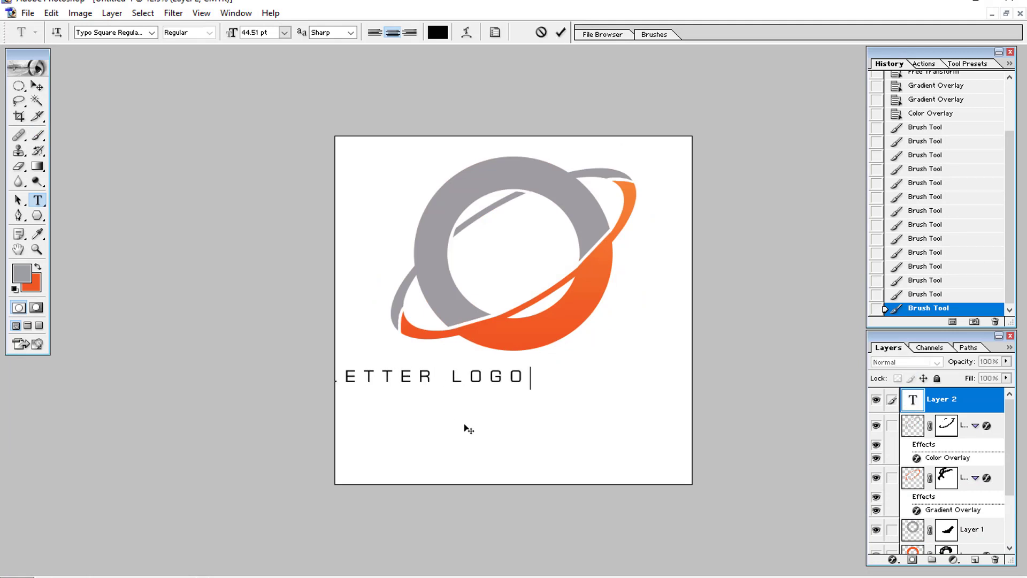
pyautogui.hotkey('ctrl', 'a')
pyautogui.hotkey('ctrl', 'Return')
# Centre the title beneath the ring logo and duplicate it directly underneath with the text "YOUR TAG LINE"
pyautogui.moveTo(452, 384); pyautogui.dragTo(525, 392)
pyautogui.press('t')
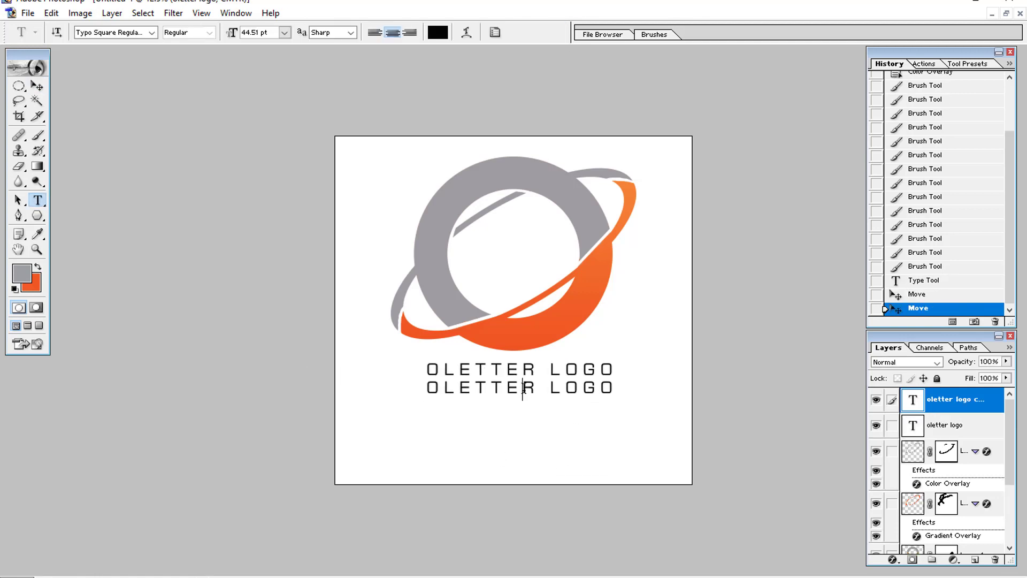
pyautogui.click(524, 389)
pyautogui.hotkey('ctrl', 'a')
pyautogui.write('YOUR TAG LINE')
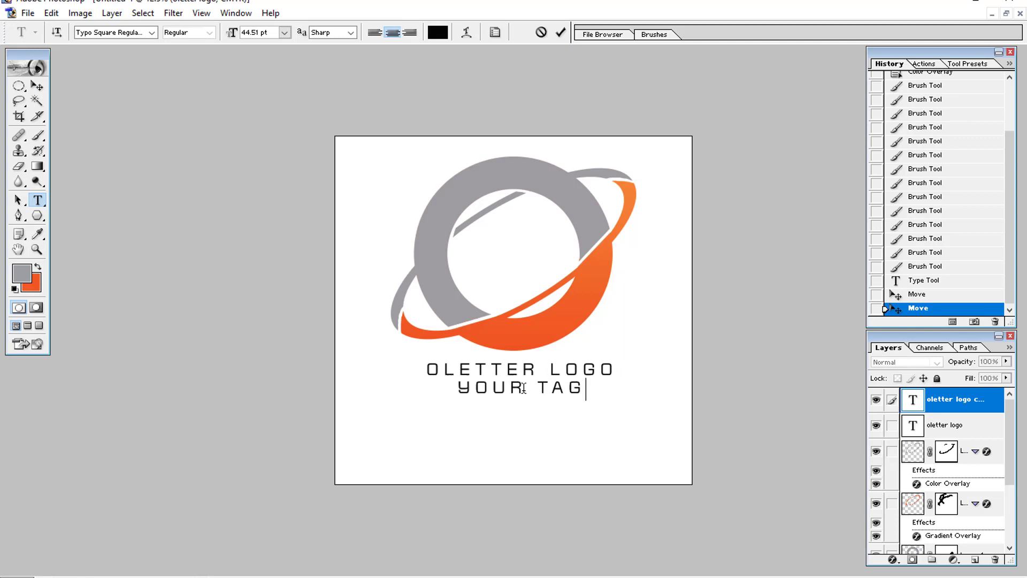
# Reduce the tag line to 24.51 pt and widen its letter spacing
pyautogui.hotkey('ctrl', 'a')
pyautogui.hotkey('ctrl', 'alt', 'shift', ',')
pyautogui.hotkey('ctrl', 'alt', 'shift', ',')
pyautogui.hotkey('alt', 'Right')
pyautogui.hotkey('alt', 'Right')
pyautogui.hotkey('alt', 'Right')
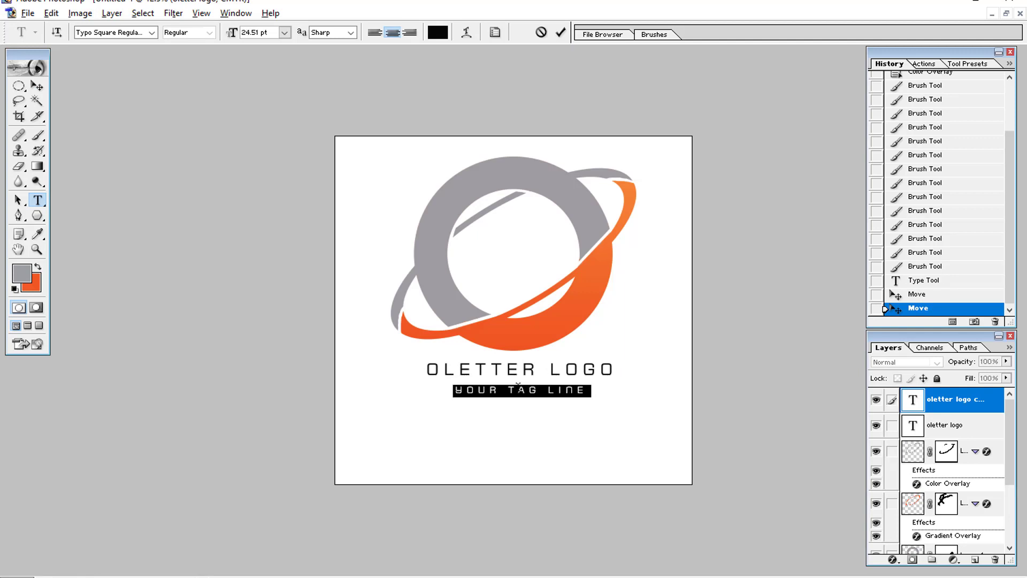
pyautogui.click(560, 32)
pyautogui.press('v')
# Colour the tag line with the logo's orange and place it close beneath the title
pyautogui.press('t')
pyautogui.click(525, 385)
pyautogui.hotkey('ctrl', 'a')
pyautogui.moveTo(525, 384); pyautogui.dragTo(568, 368)
pyautogui.click(38, 267)
pyautogui.click(560, 32)
pyautogui.press('v')
# Link the title to the tag line and enlarge both proportionally to about the full width of the ring logo
pyautogui.click(891, 425)
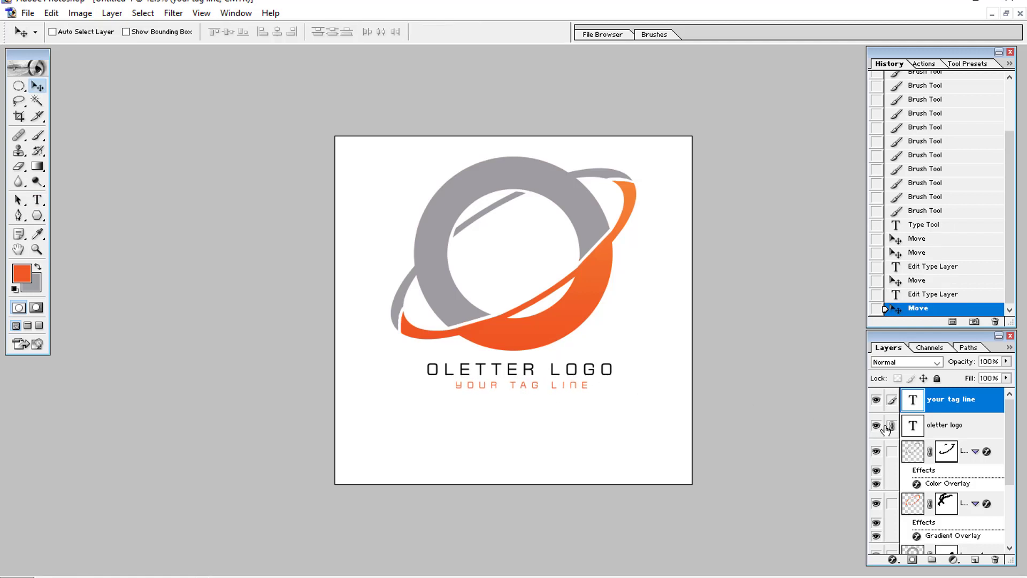
pyautogui.hotkey('ctrl', 't')
pyautogui.moveTo(618, 394); pyautogui.dragTo(612, 374)
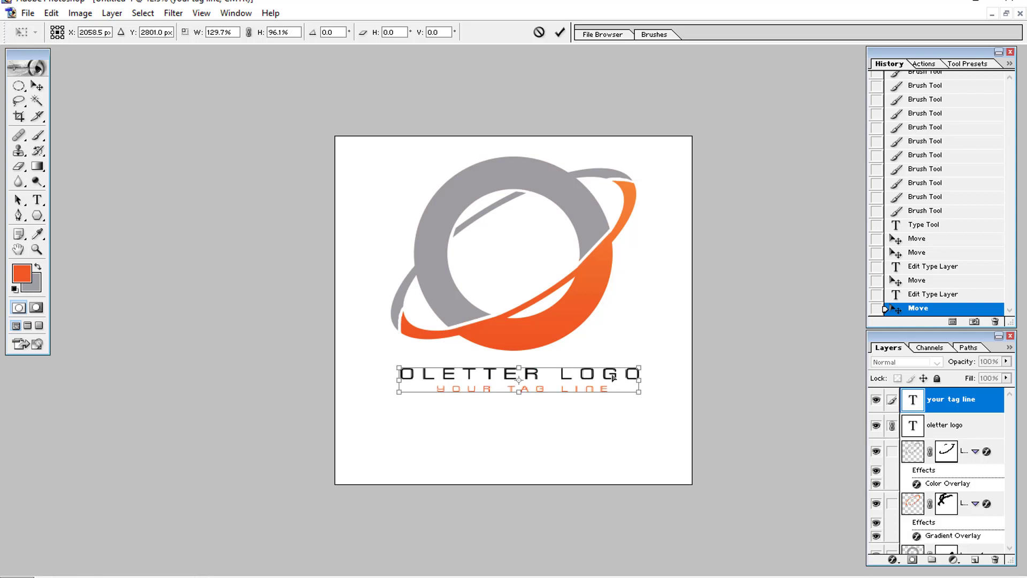
pyautogui.hotkey('ctrl', 'z')
pyautogui.press('Return')
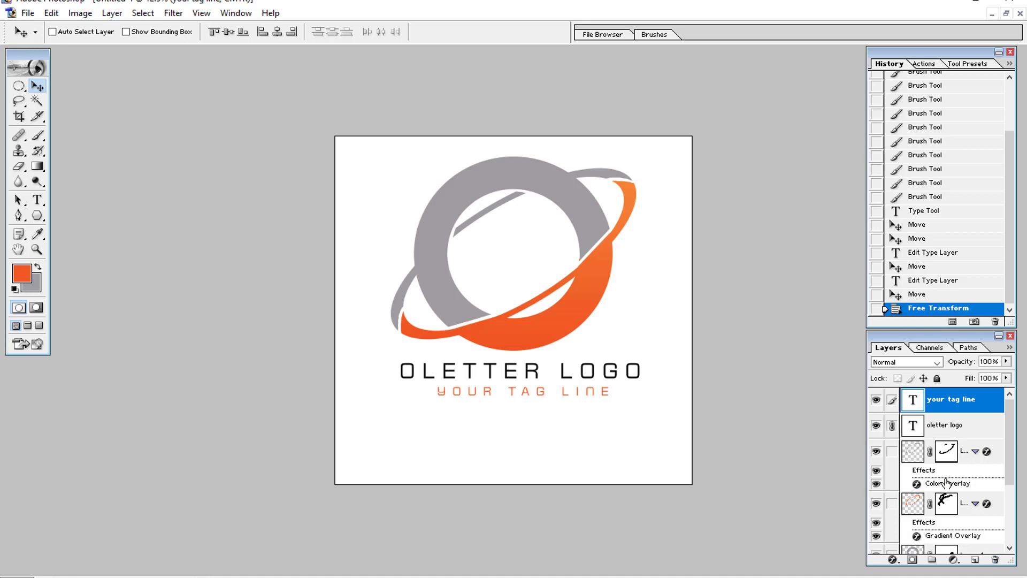
# Link all four ring layers with the two text layers and move the whole logo down to the canvas's middle
pyautogui.click(891, 451)
pyautogui.scroll(-1, 899, 473)
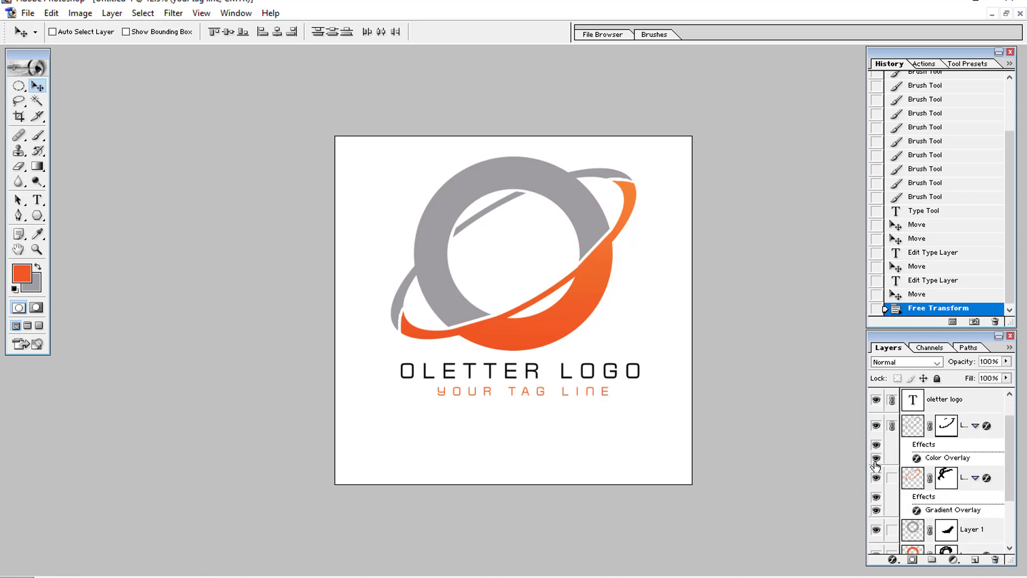
pyautogui.click(892, 477)
pyautogui.scroll(-3, 891, 477)
pyautogui.click(892, 463)
pyautogui.click(892, 488)
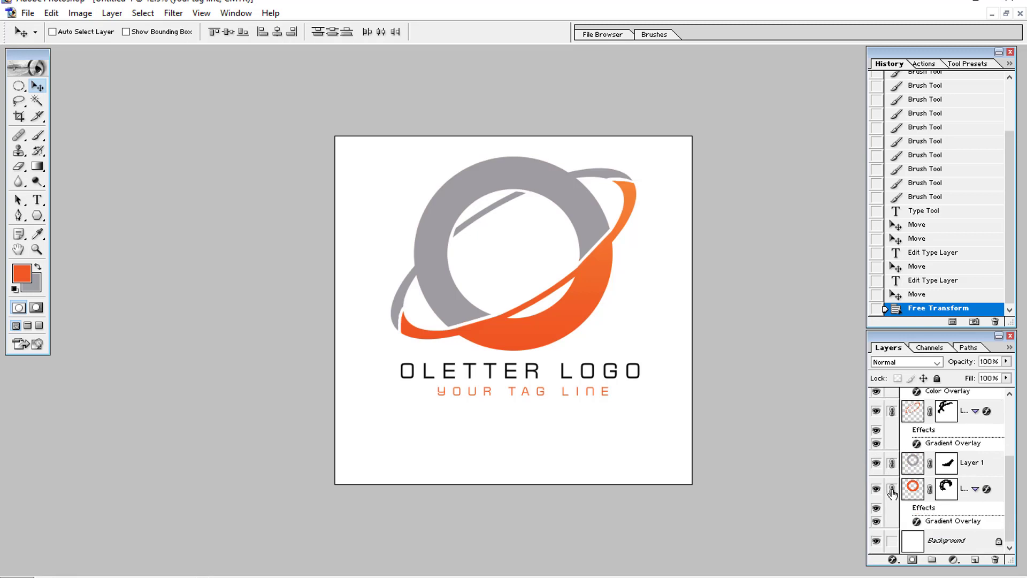
pyautogui.moveTo(504, 331); pyautogui.dragTo(504, 362)
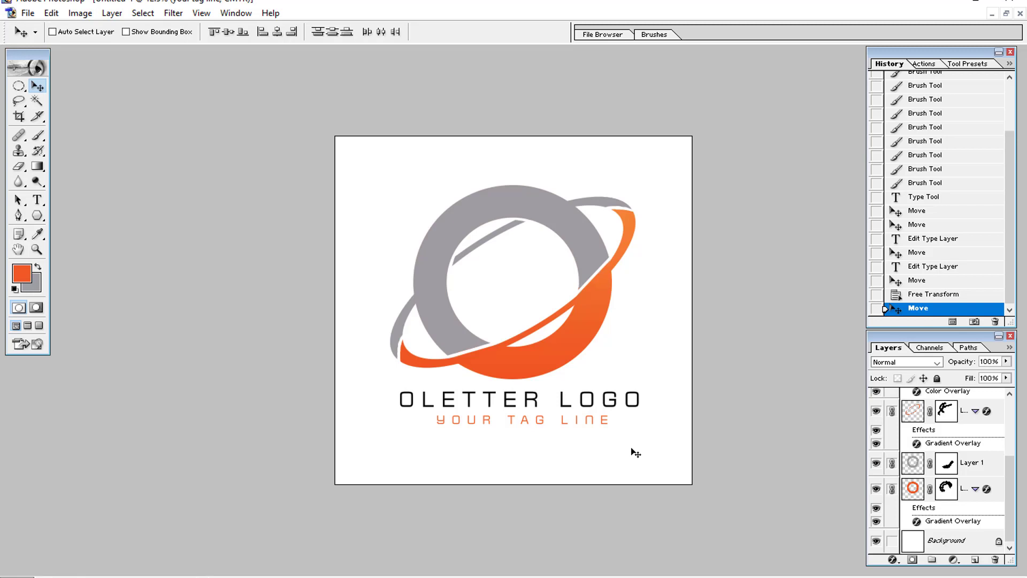
# Restore the document to a floating window, open the o.jpg mockup and examine the logo on it up close
pyautogui.click(1006, 13)
pyautogui.hotkey('ctrl', 'o')
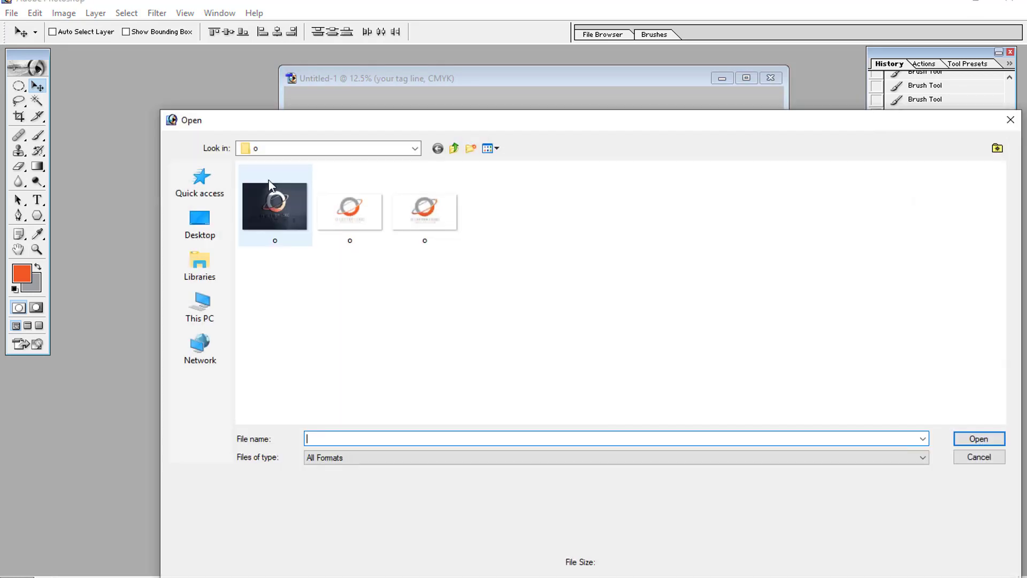
pyautogui.doubleClick(268, 179)
pyautogui.hotkey('ctrl', '-')
pyautogui.hotkey('ctrl', '-')
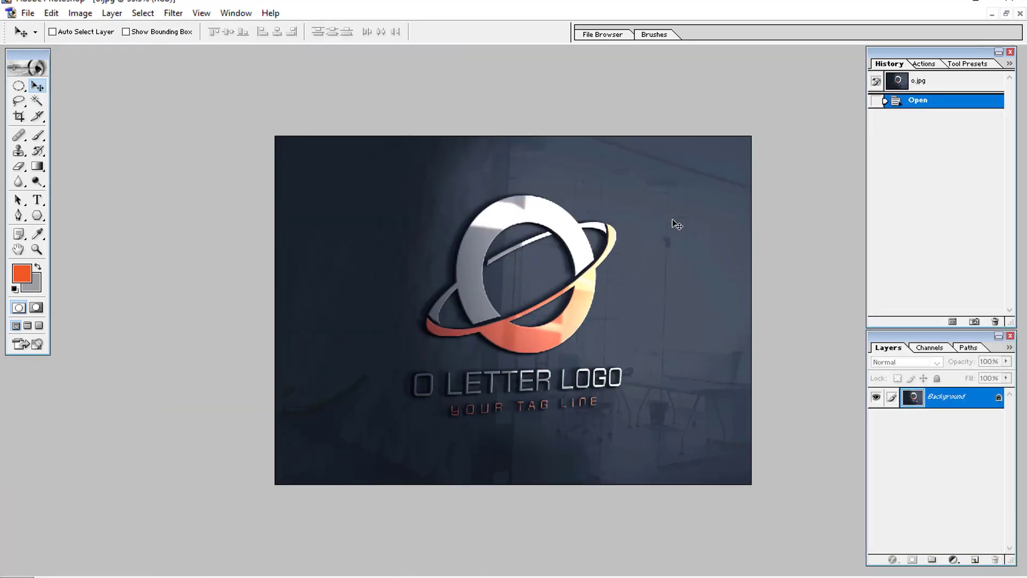
pyautogui.hotkey('ctrl', '+')
pyautogui.hotkey('ctrl', '+')
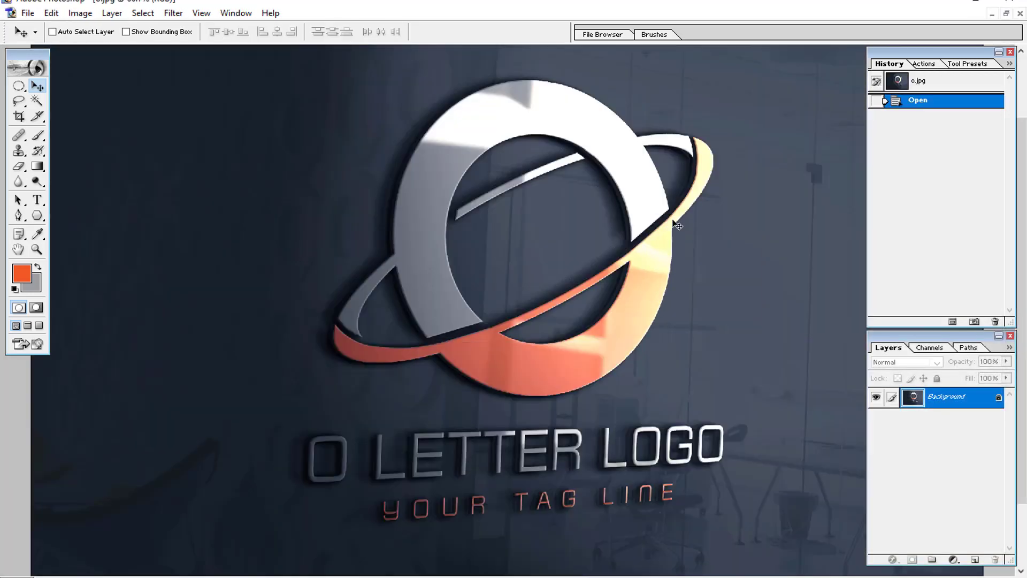